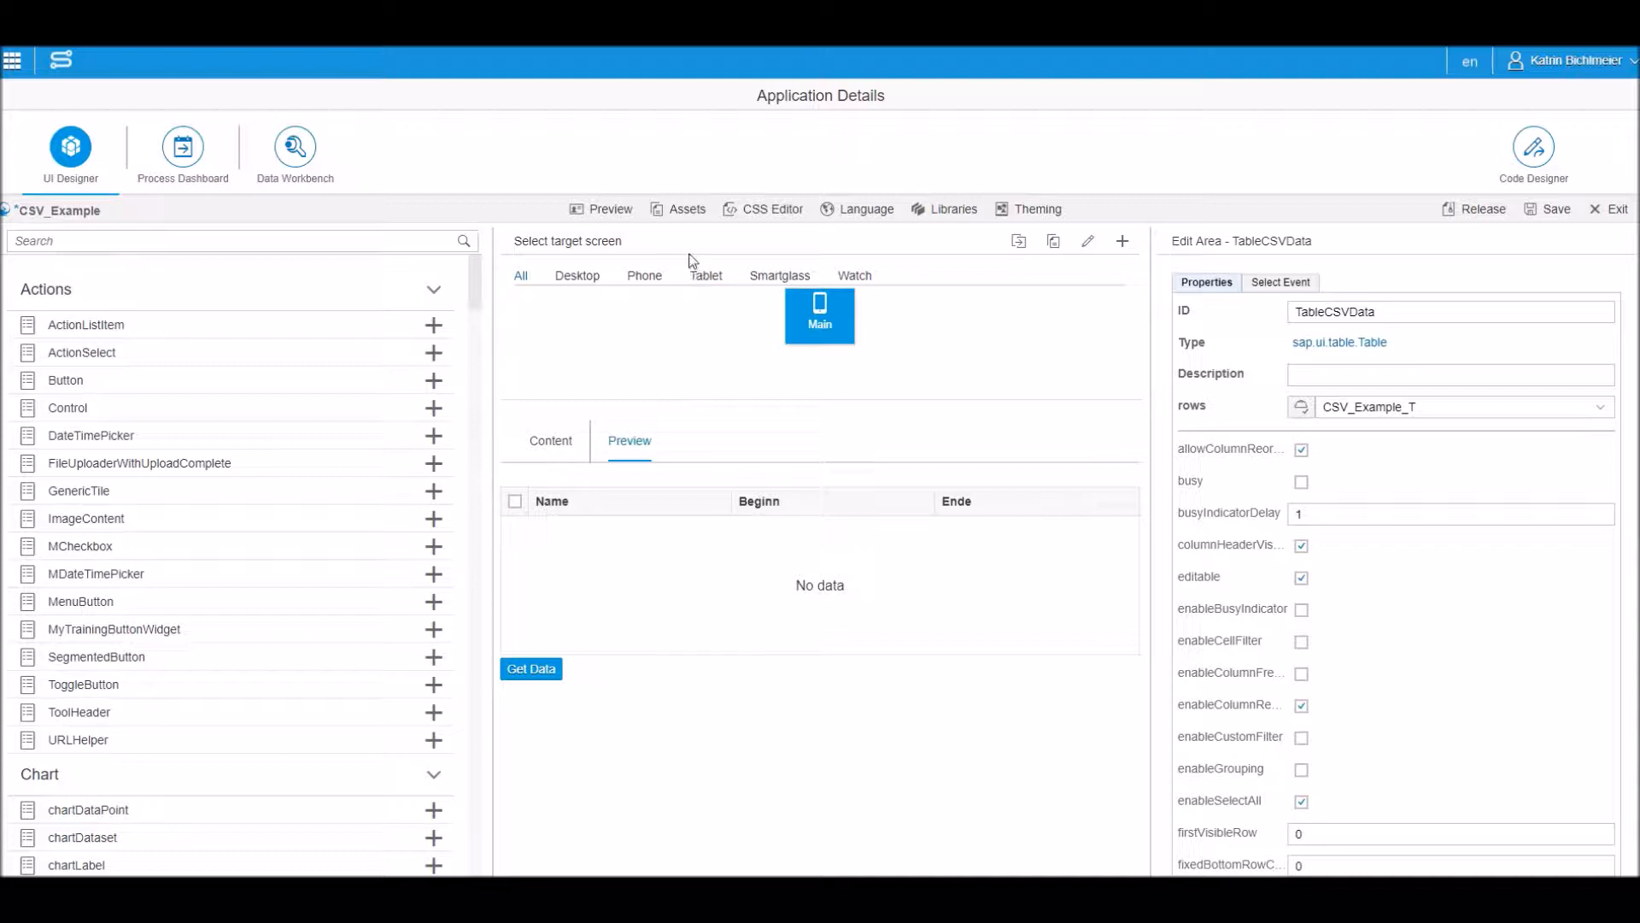
Check the application's uploaded assets under other files and view the contents of Example.csv in the text editor.
left_click(694, 215)
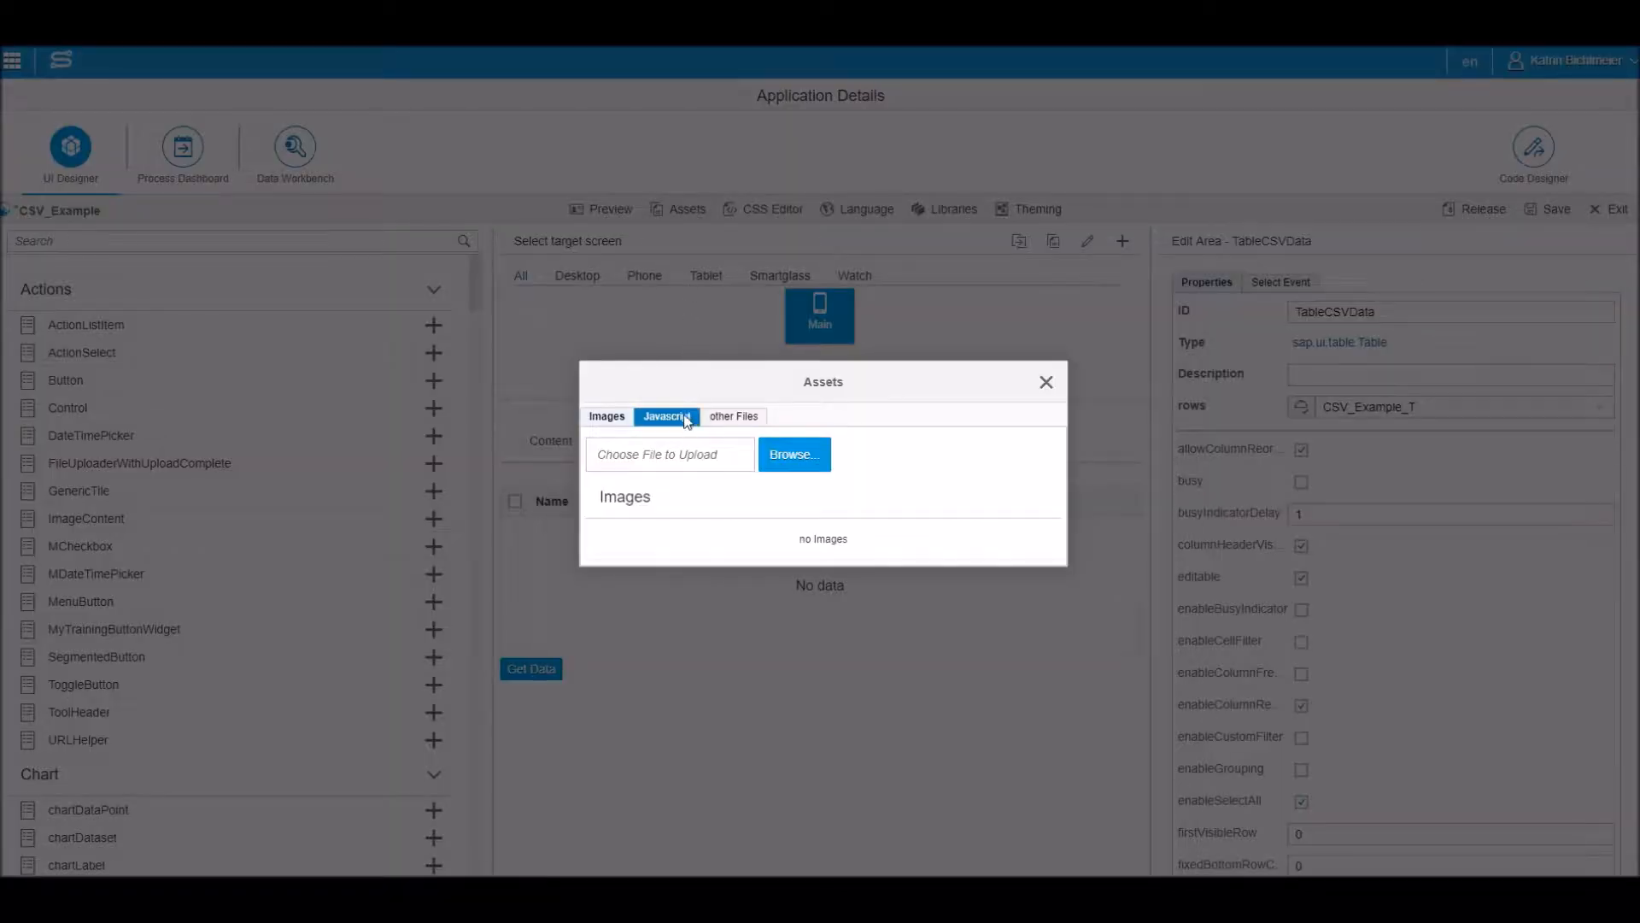
left_click(733, 416)
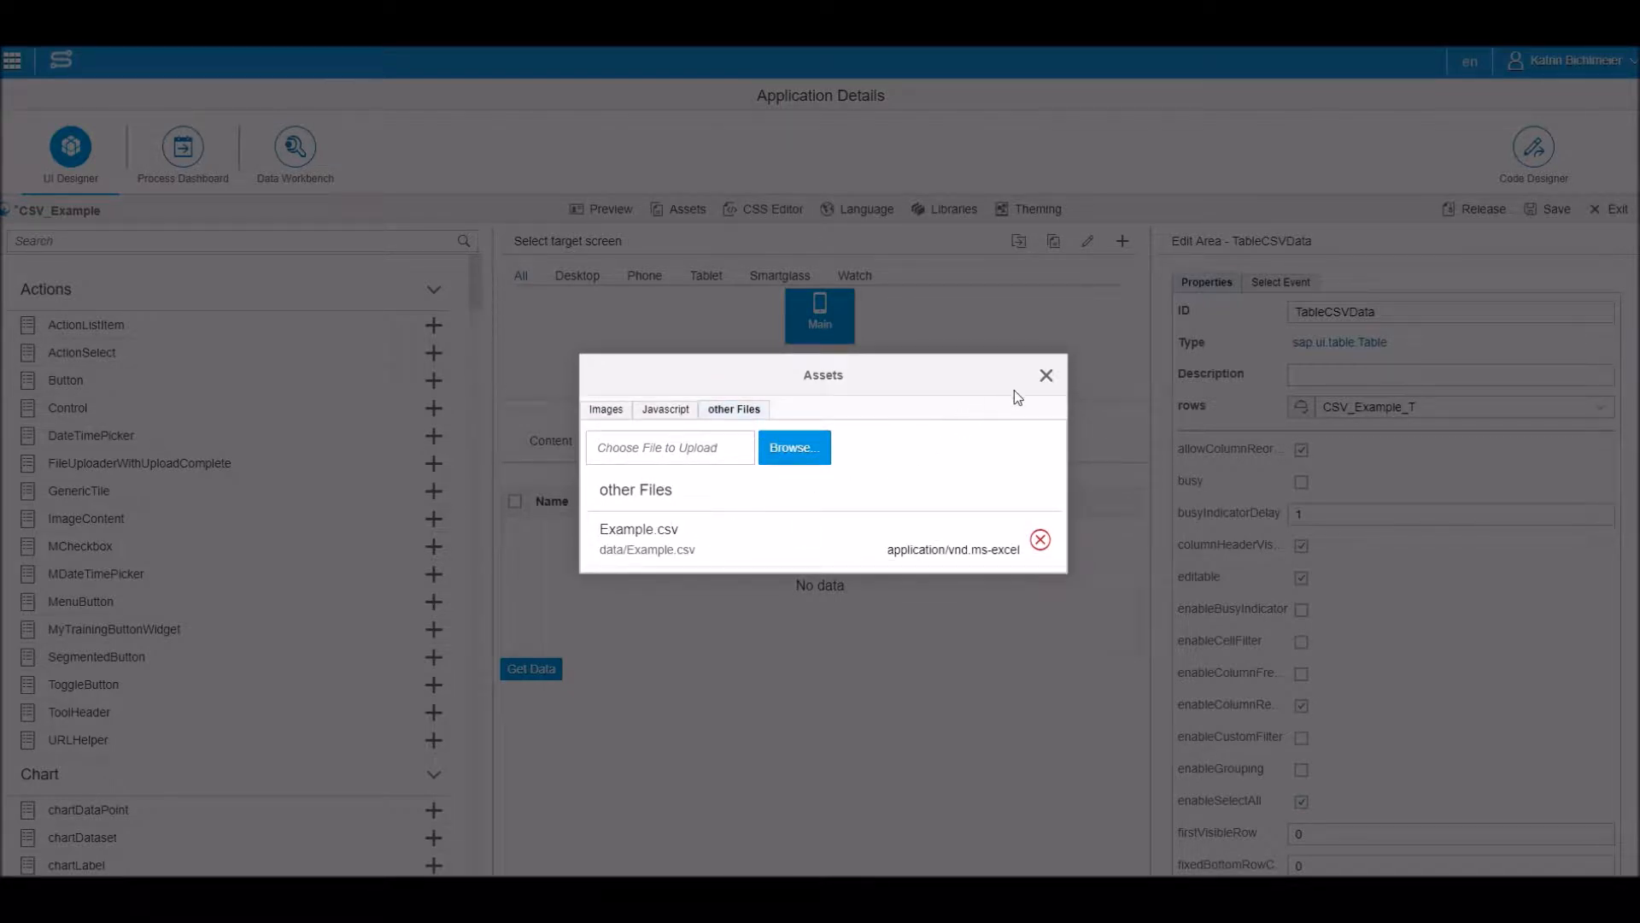
left_click(1057, 382)
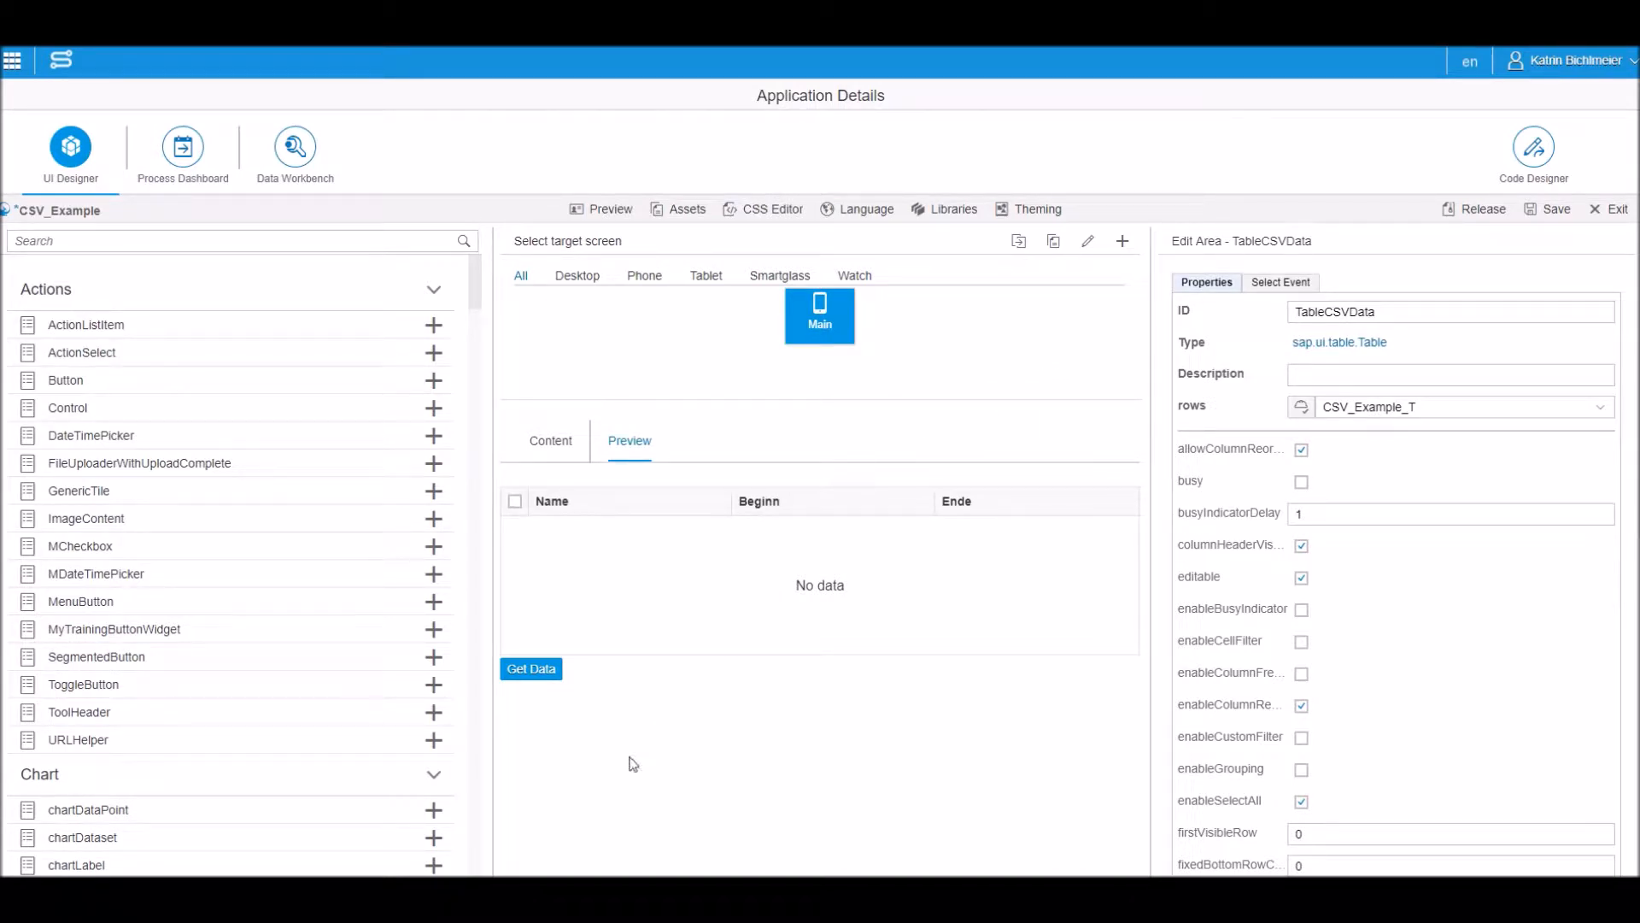
left_click(555, 890)
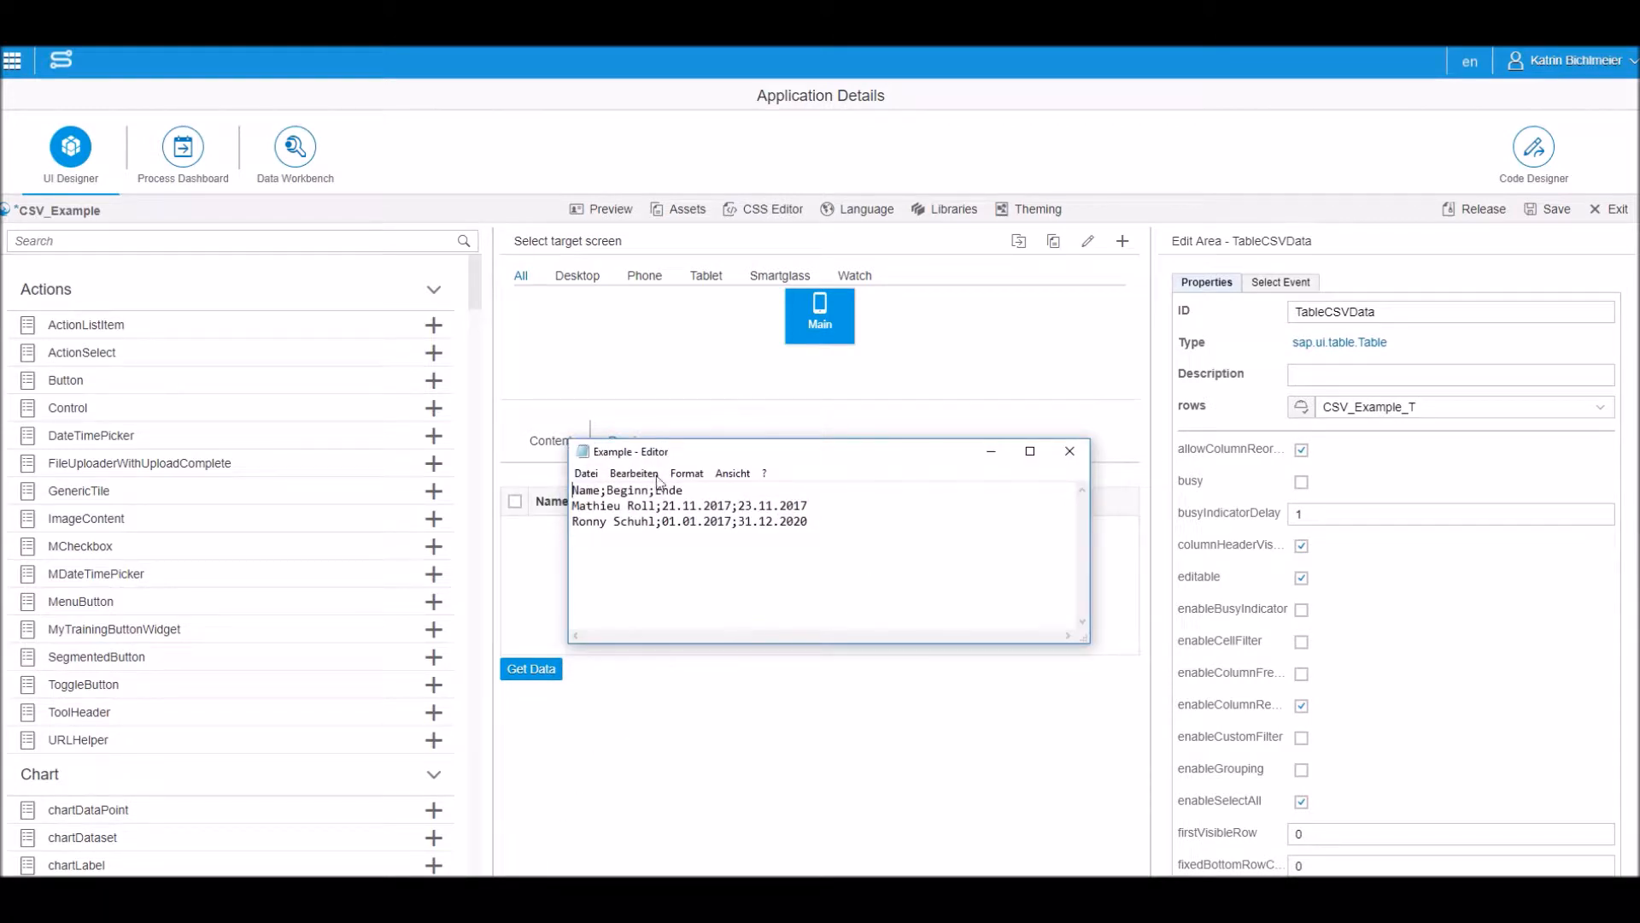
left_click(1068, 451)
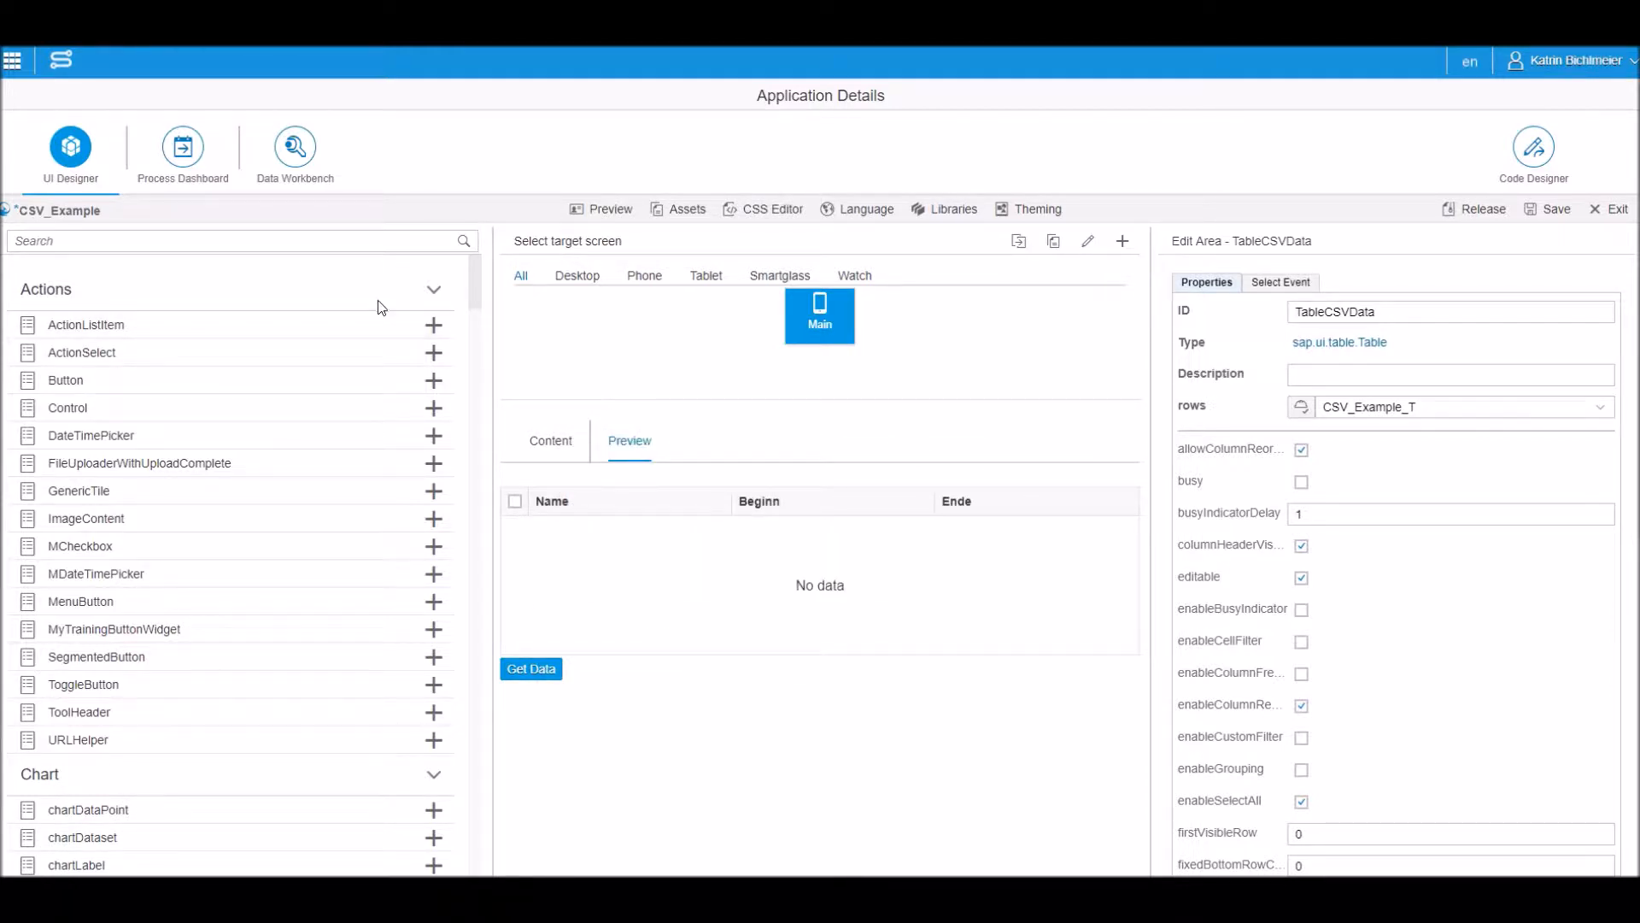
Leave the CSV_Example application without saving and open the Connectors overview.
left_click(12, 61)
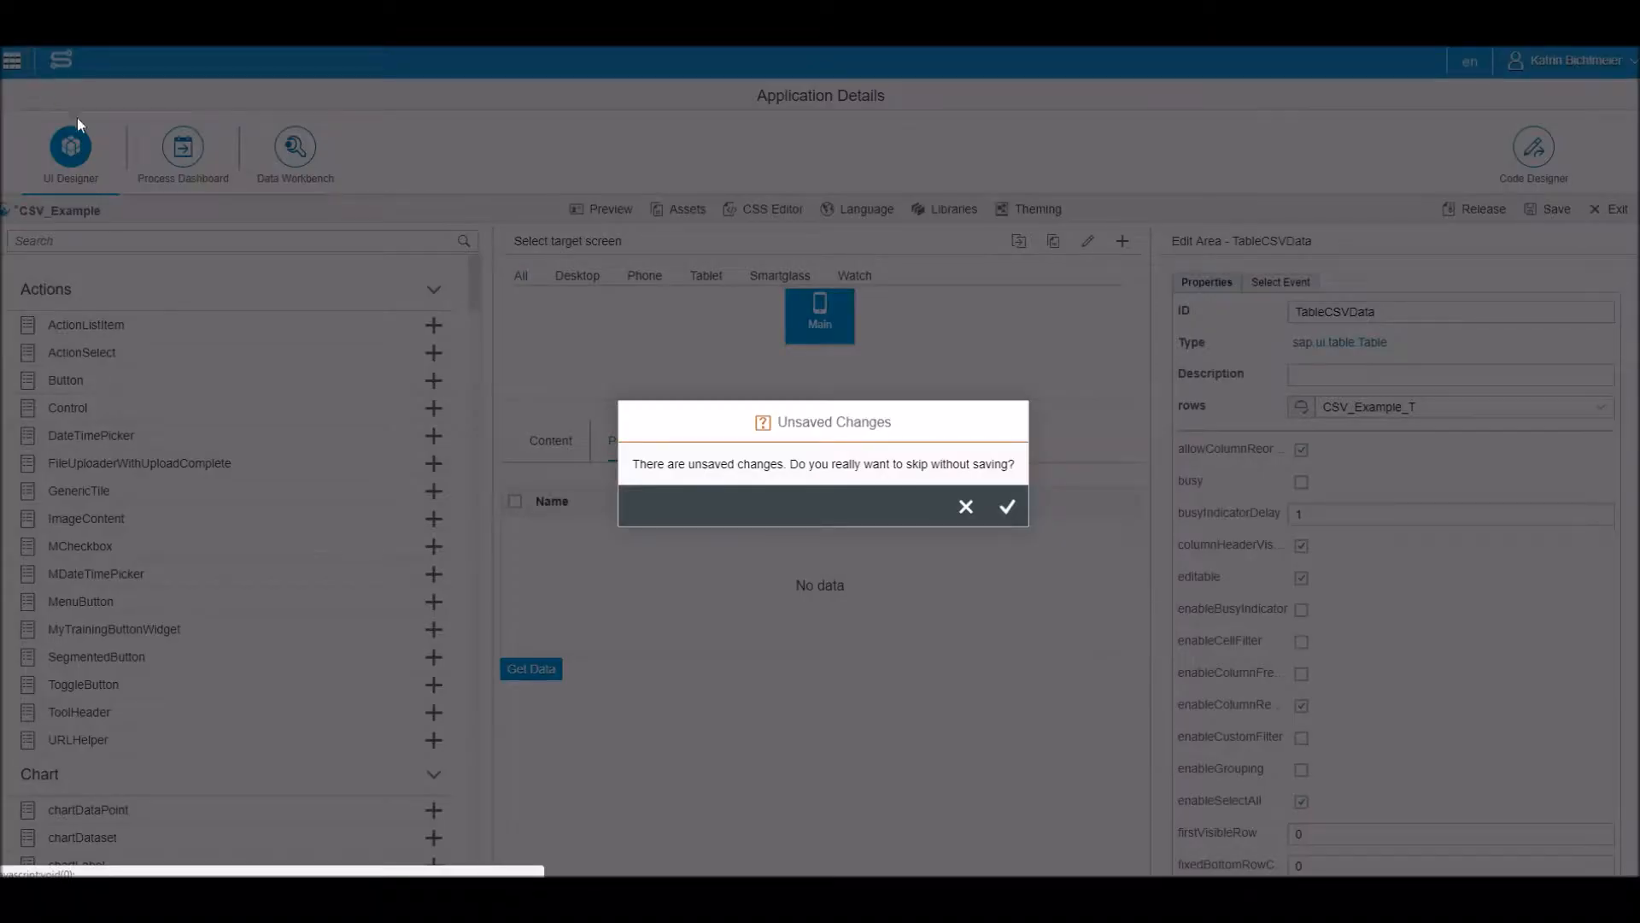
left_click(1007, 506)
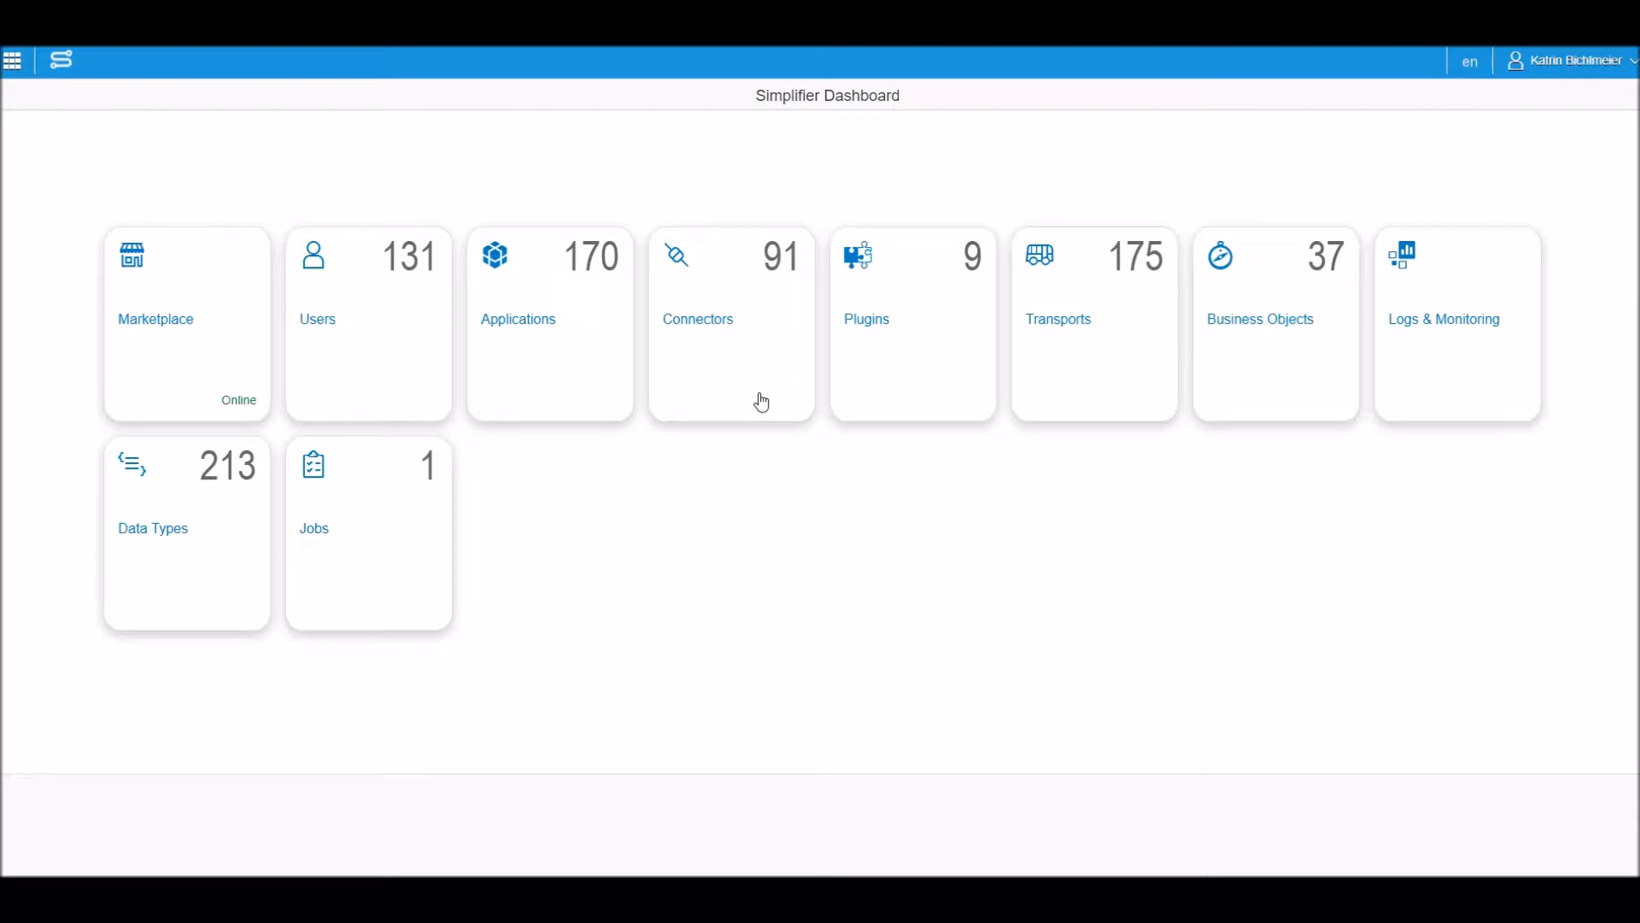
left_click(761, 401)
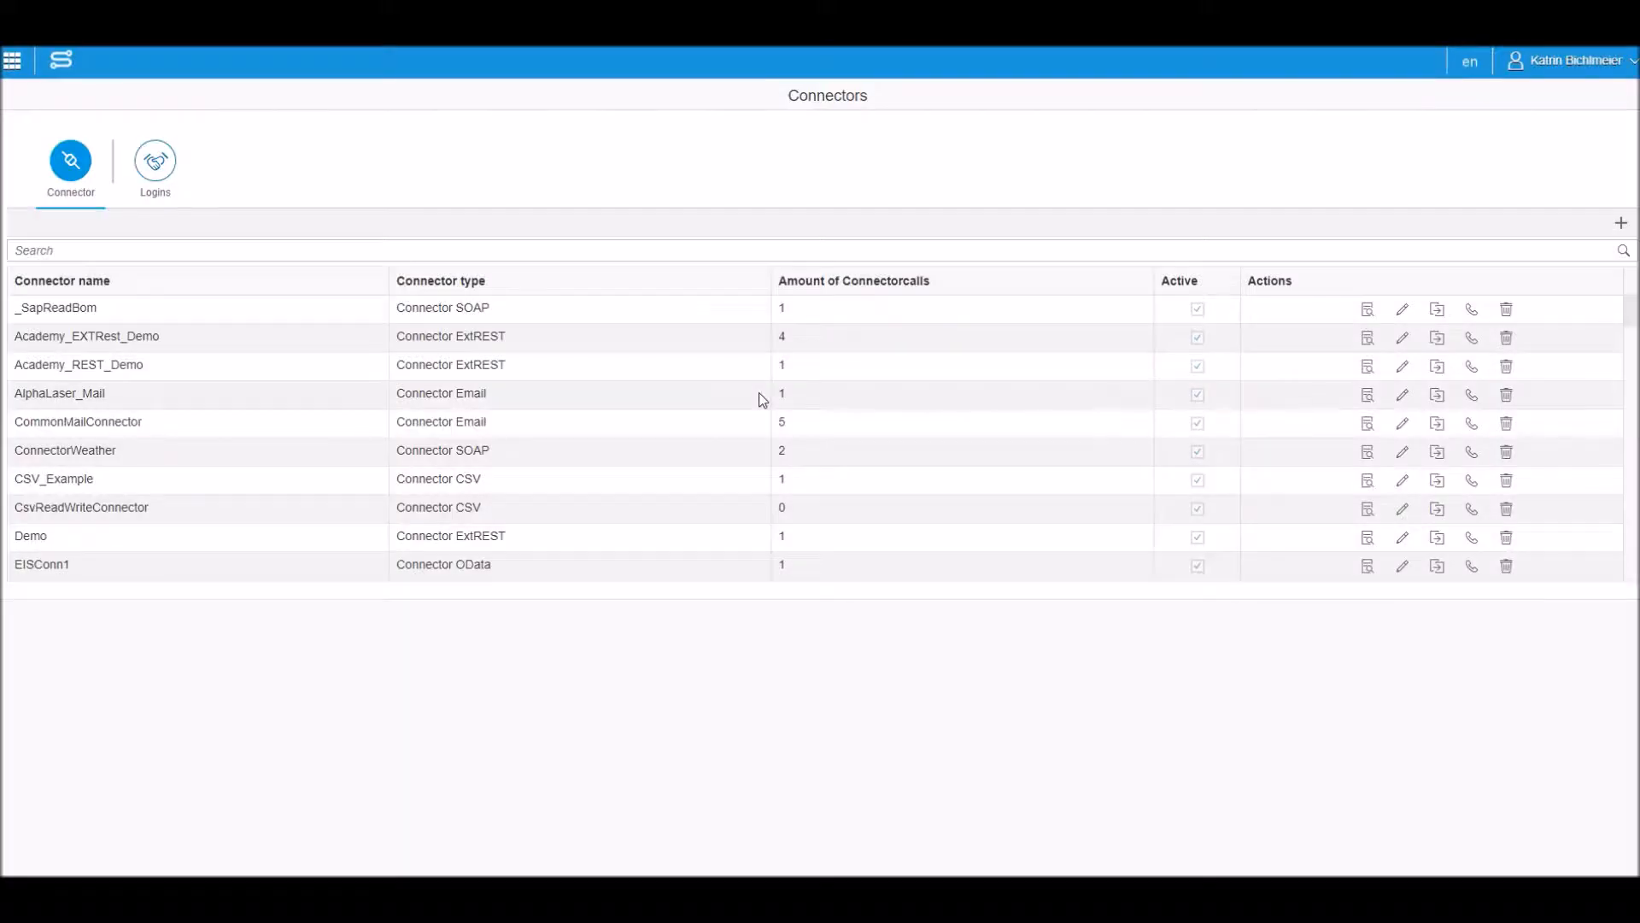
Start a new connector named CSV_DEMO of type Connector CSV and continue to its type data without selecting a login method.
left_click(1621, 227)
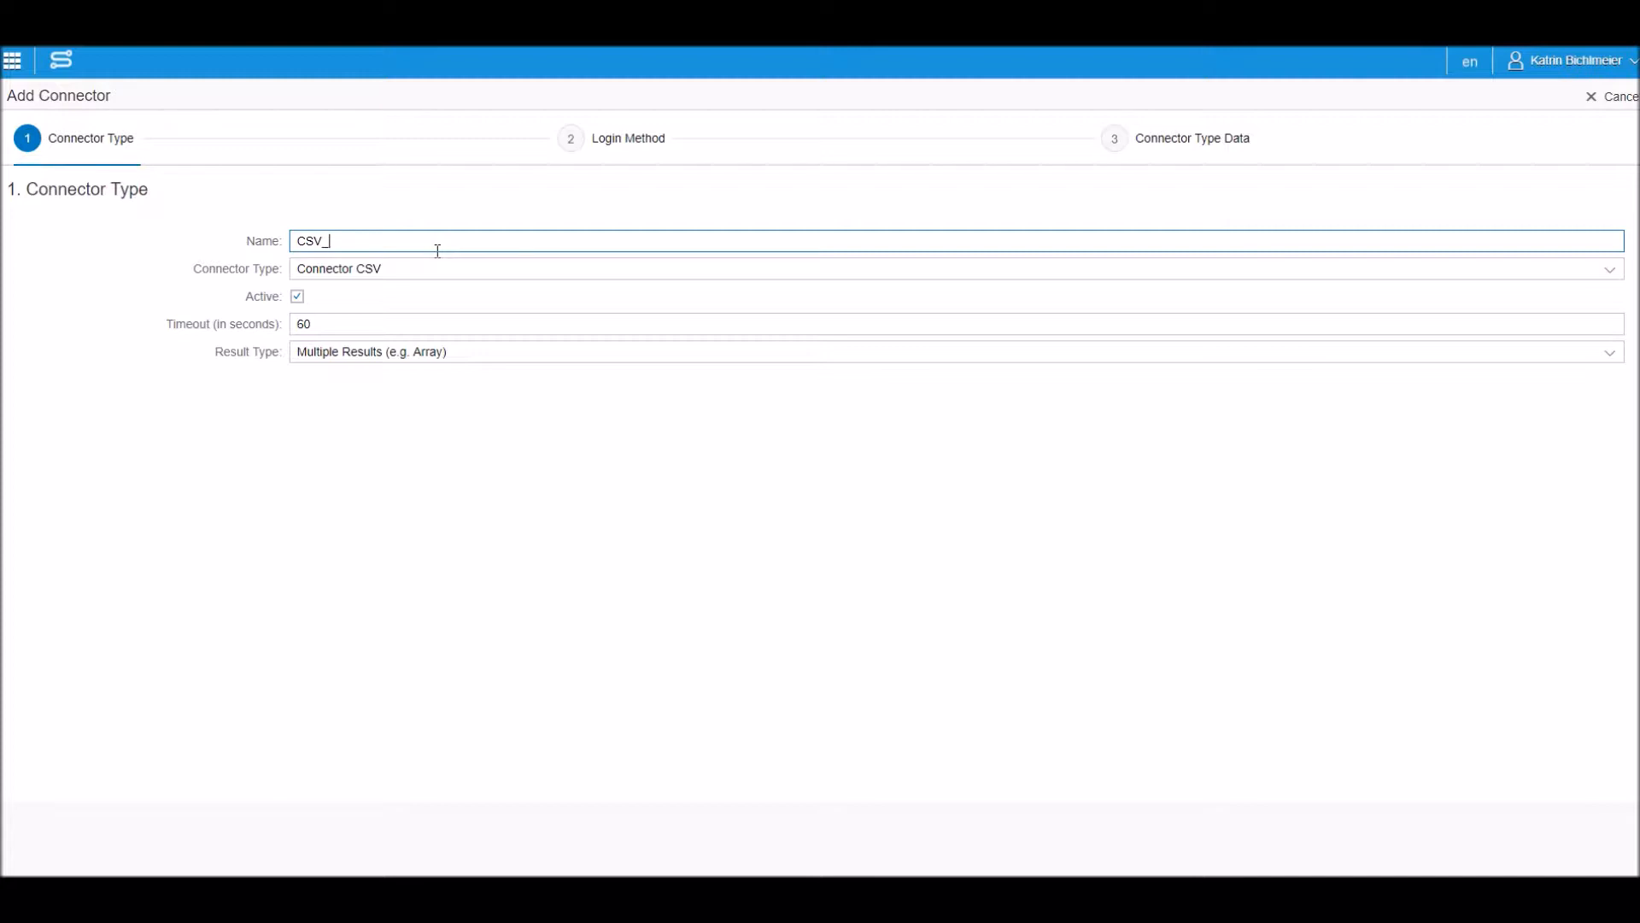
type("CSV_DEMO")
left_click(389, 271)
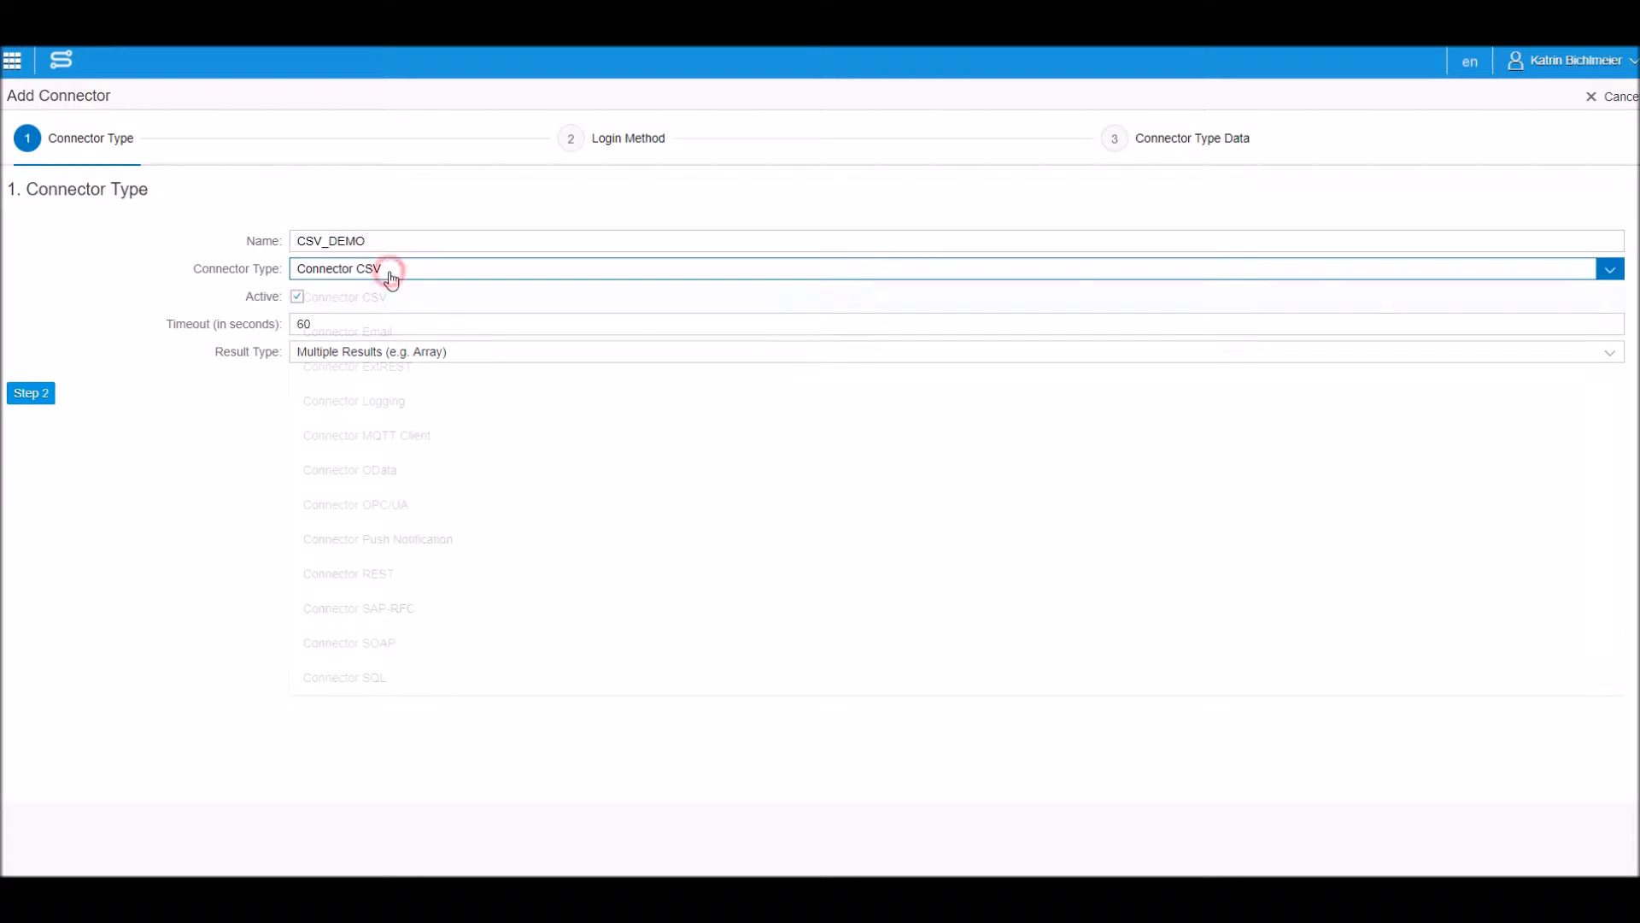
left_click(376, 303)
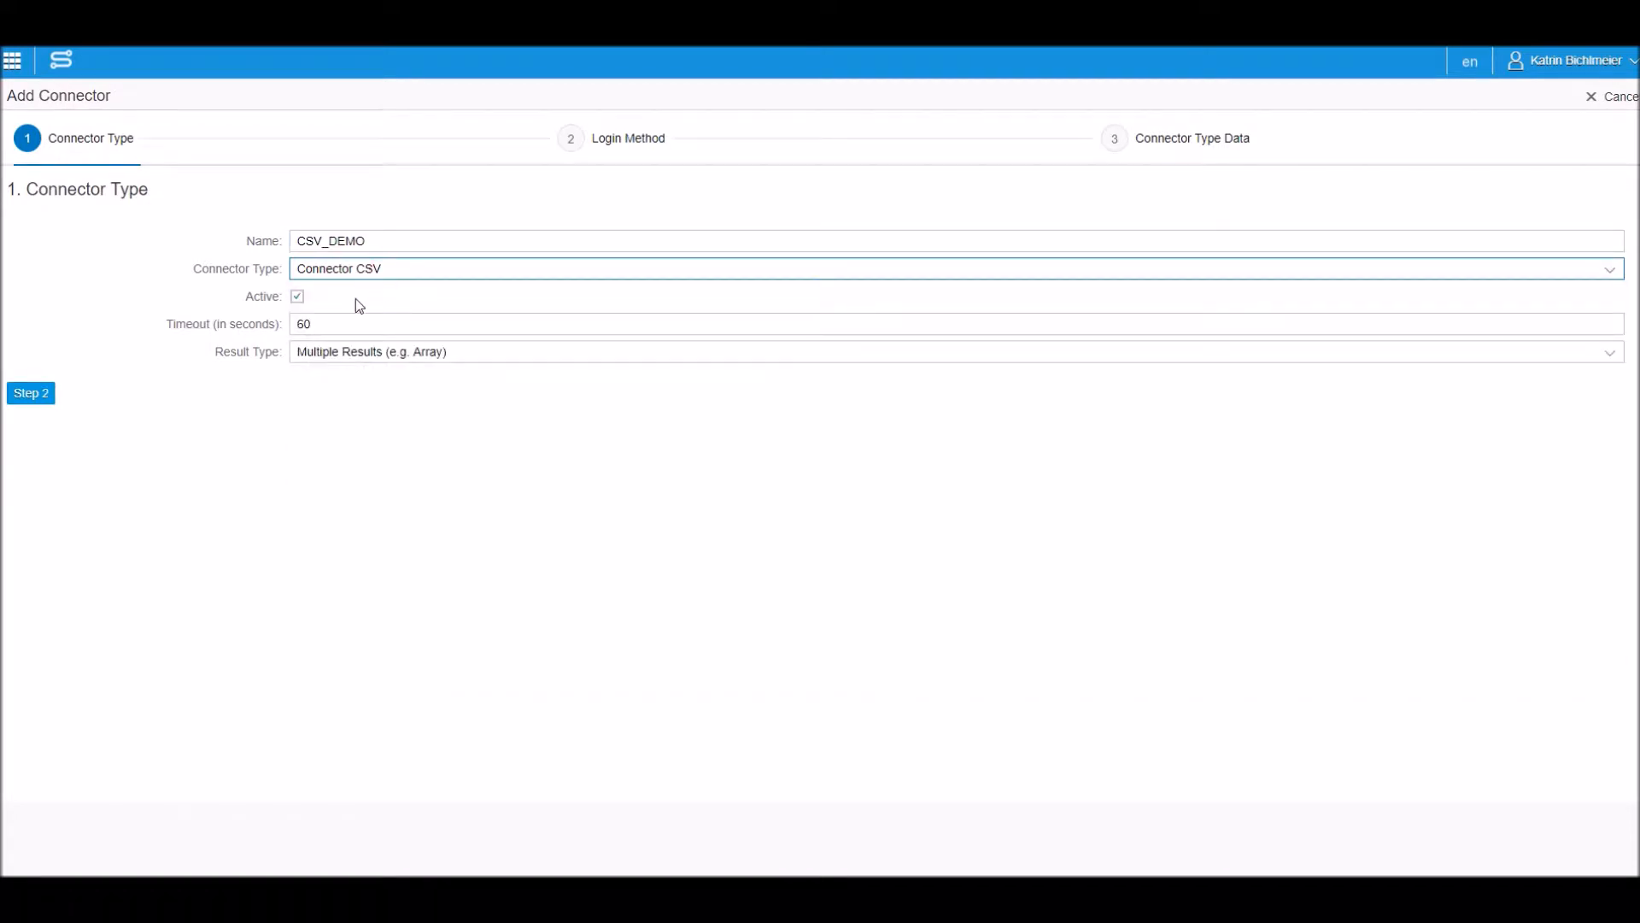
left_click(48, 393)
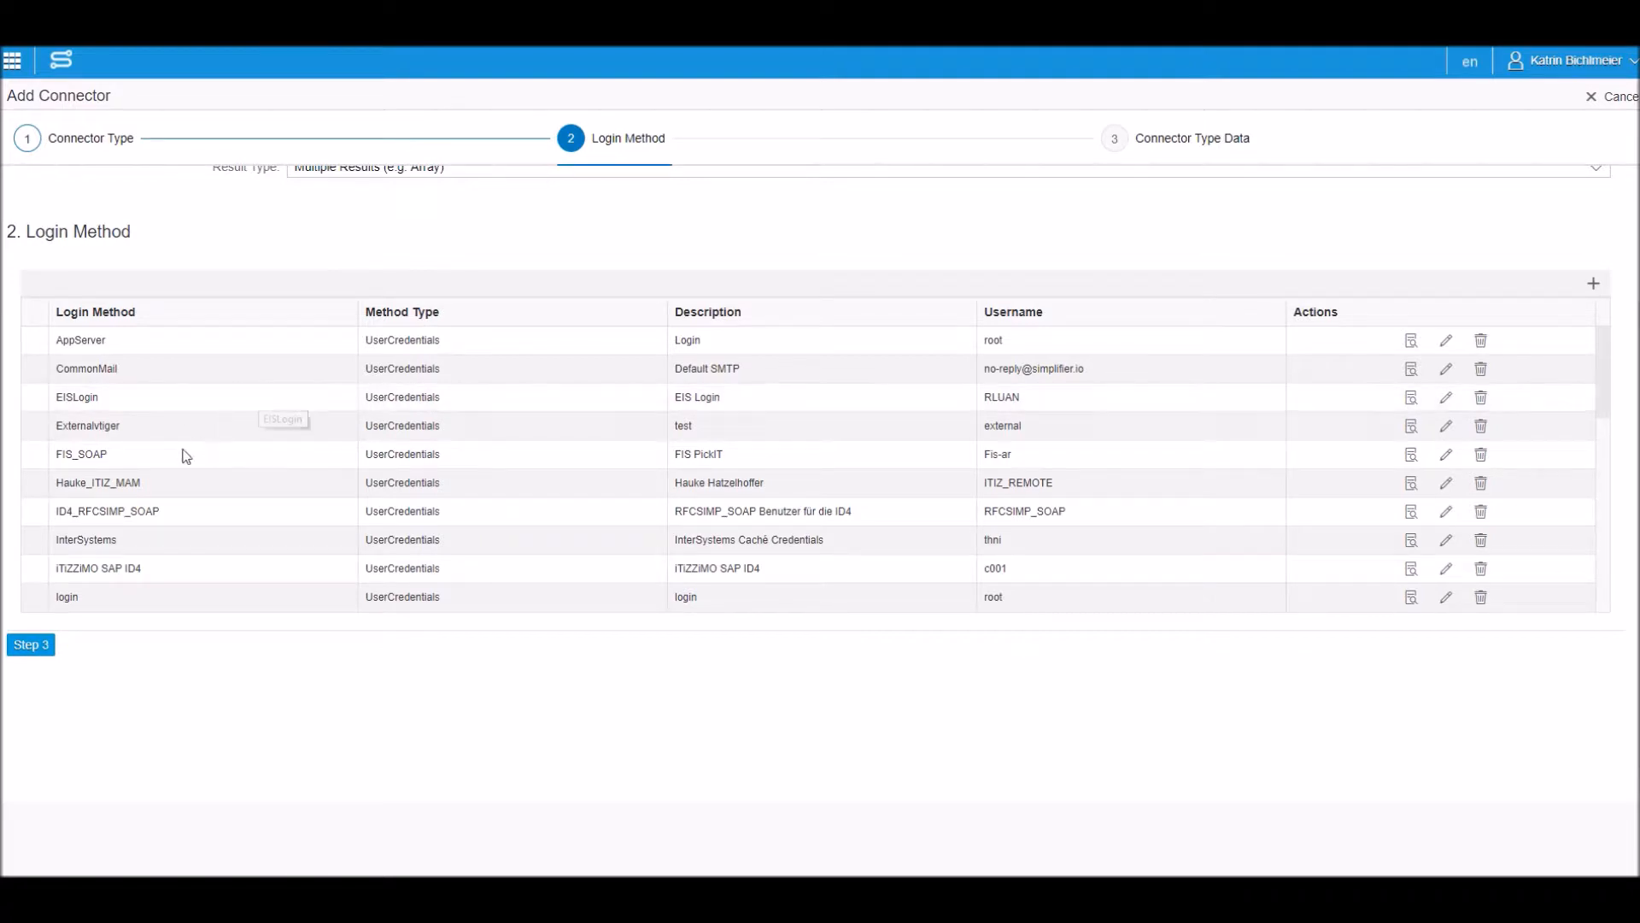
left_click(29, 647)
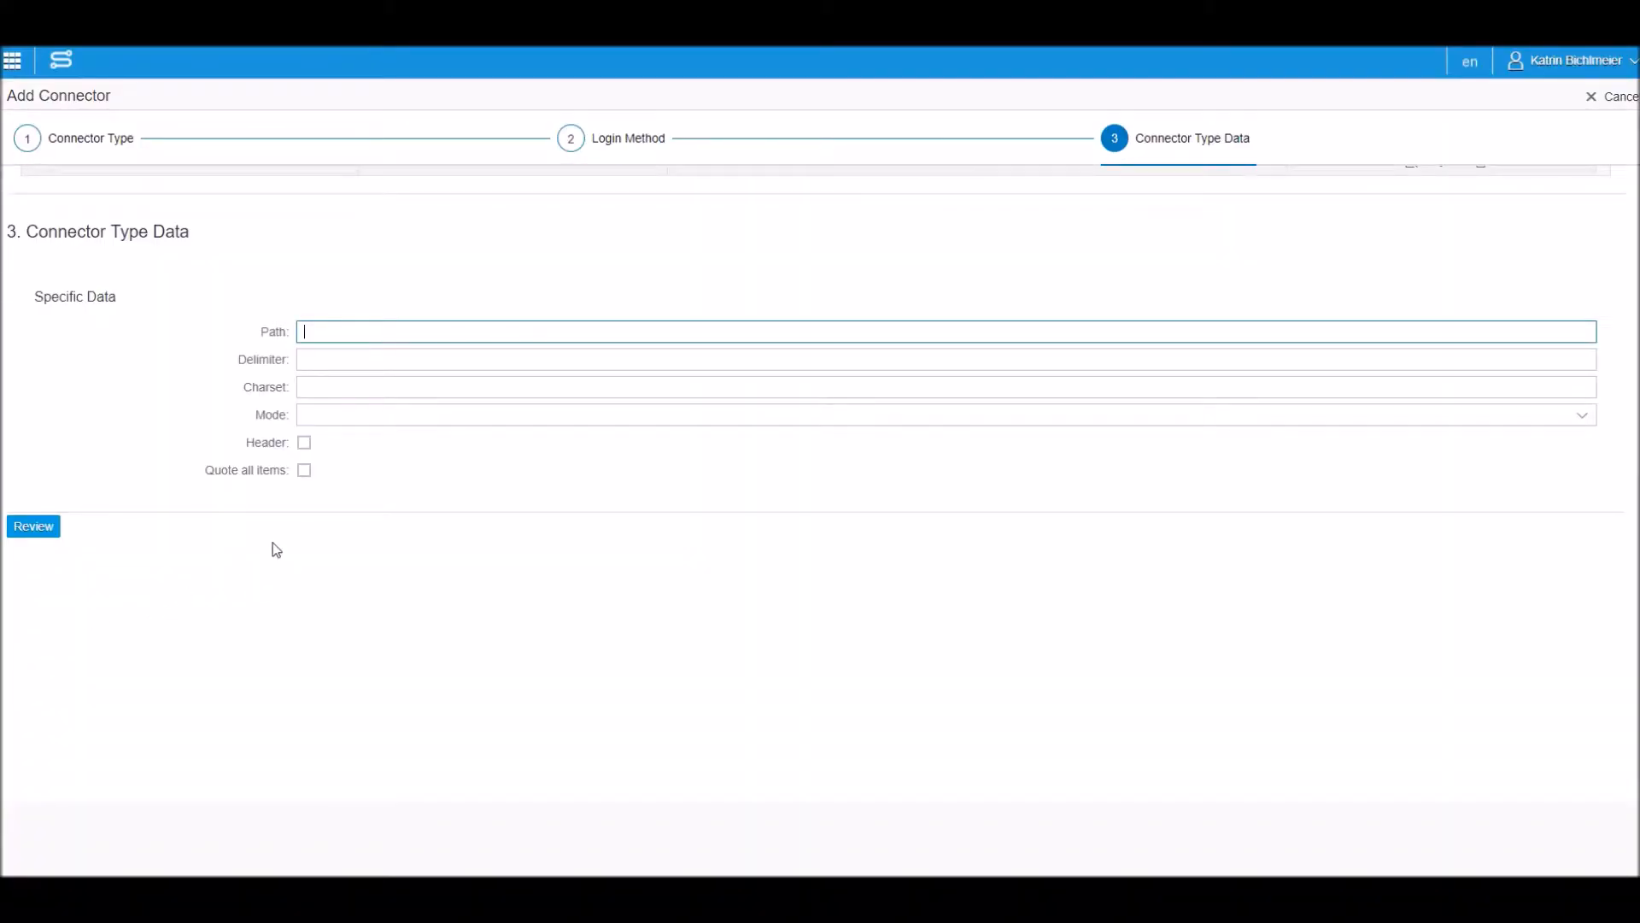
Set path /opt/simplifier/data/storage/appDirect/CSV_Example/data/Example.csv, delimiter ;, charset UTF-8 and mode Read / Write, enable Header, and save the connector.
left_click(372, 333)
type("/opt/simplifier/data/storage/appDirect/CSV_Example/data/Example.csv")
left_click(367, 352)
type(";")
left_click(500, 398)
type("UTF-")
left_click(425, 416)
key("Down")
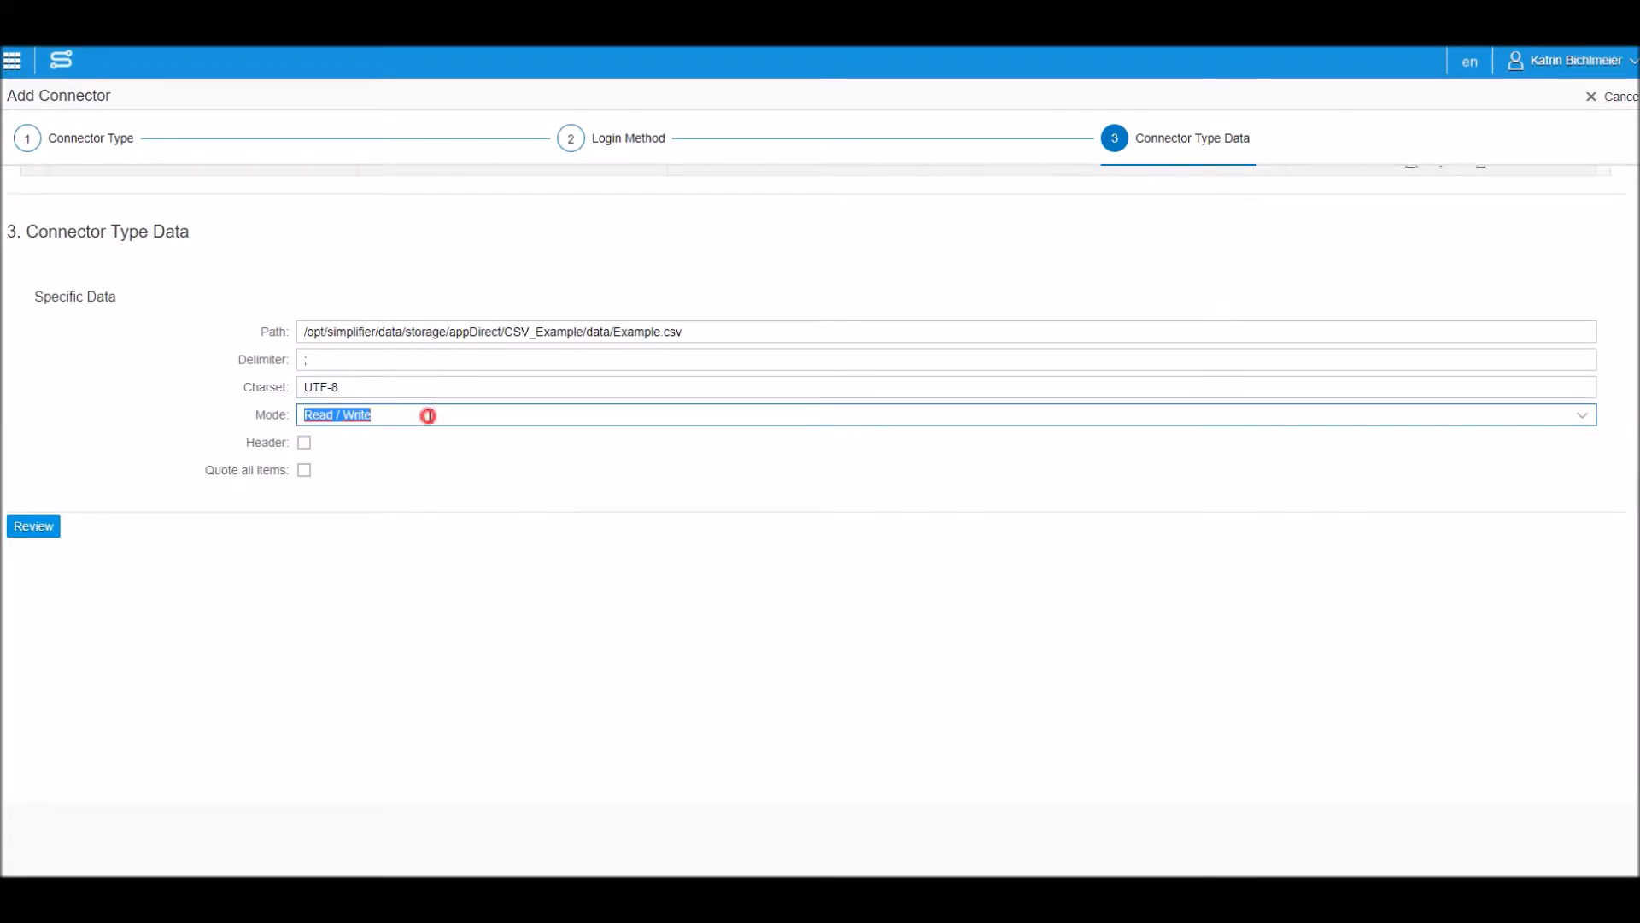
left_click(413, 472)
left_click(305, 448)
left_click(33, 536)
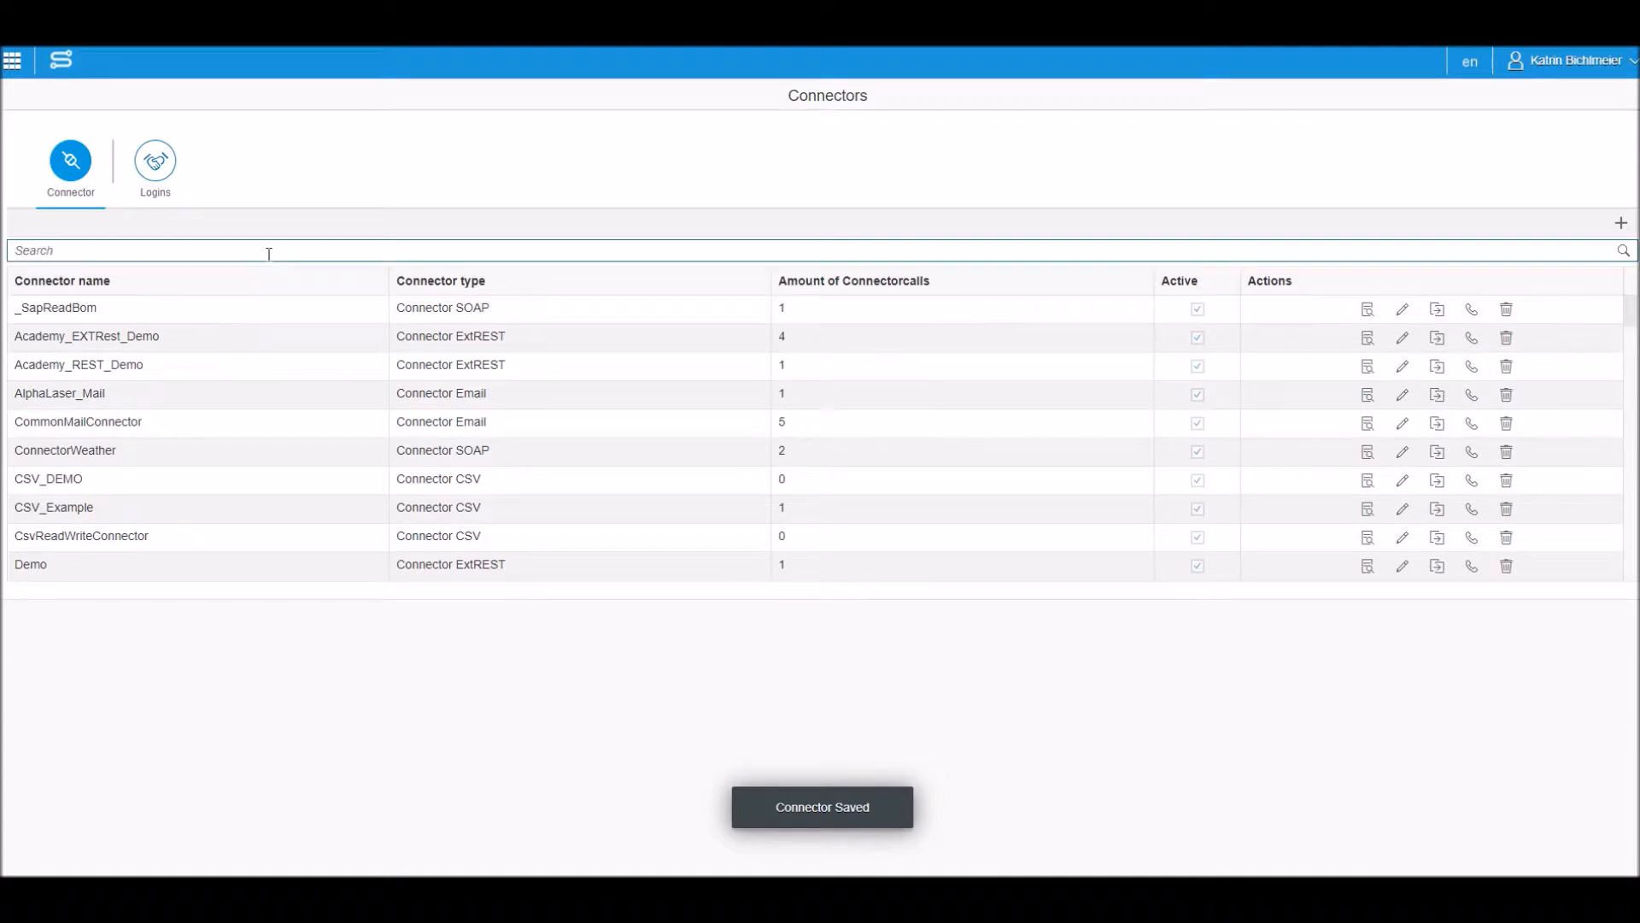
Search the connectors for "demo" and open the connector calls of CSV_DEMO.
left_click(307, 250)
type("demo")
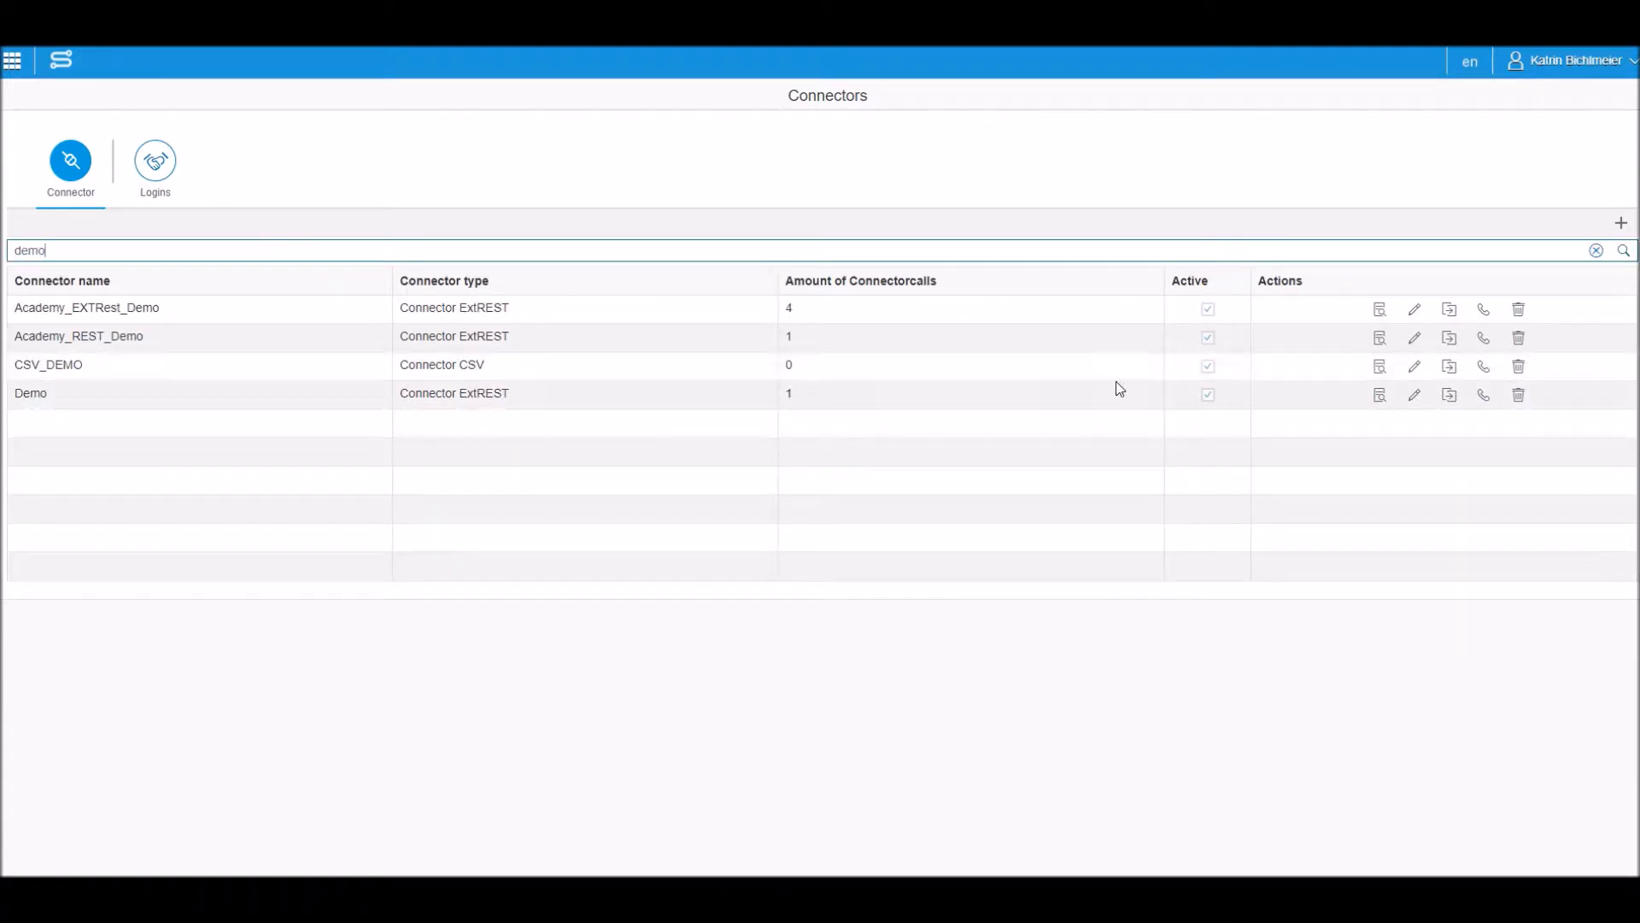
left_click(1485, 367)
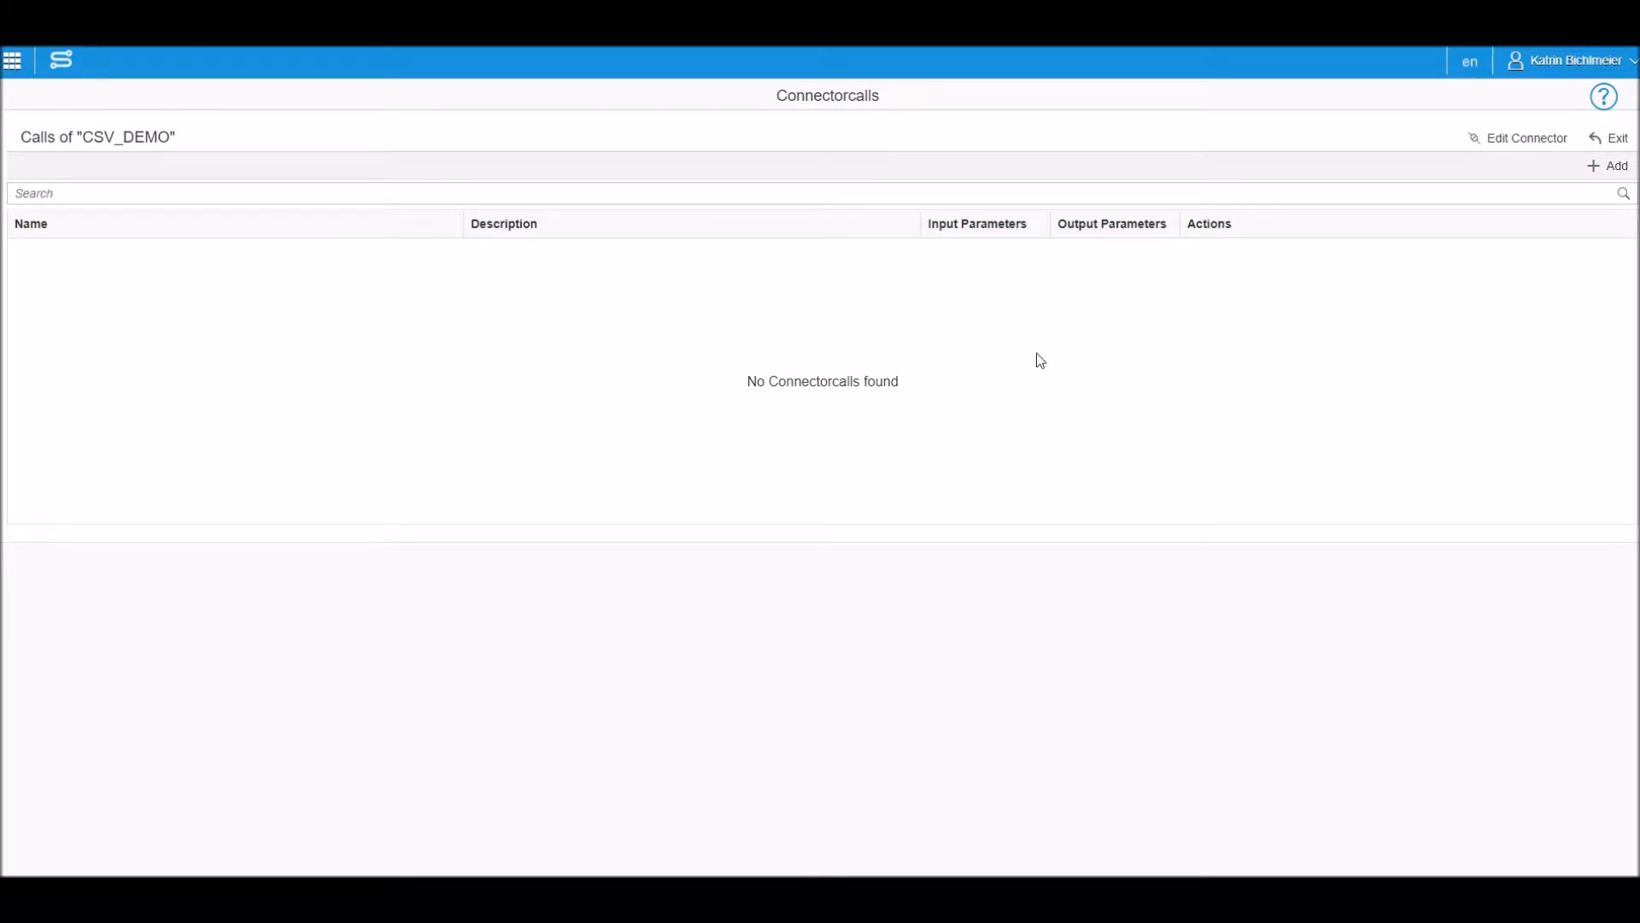
Start a new connector call named read with the description "Reads a CSV file".
left_click(1603, 170)
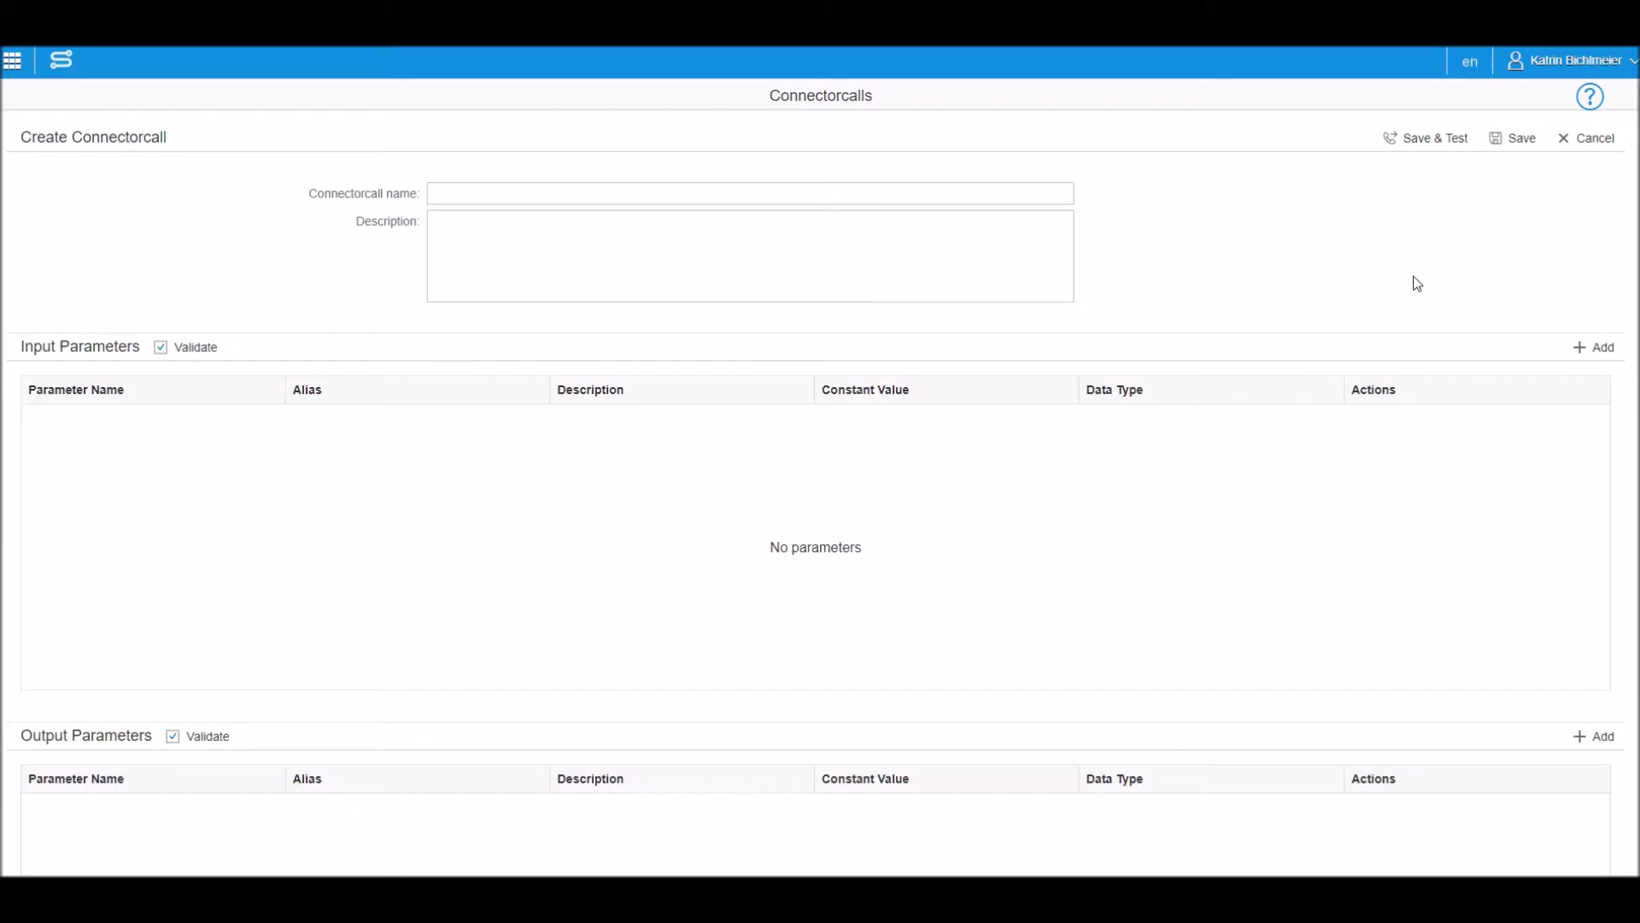
left_click(876, 191)
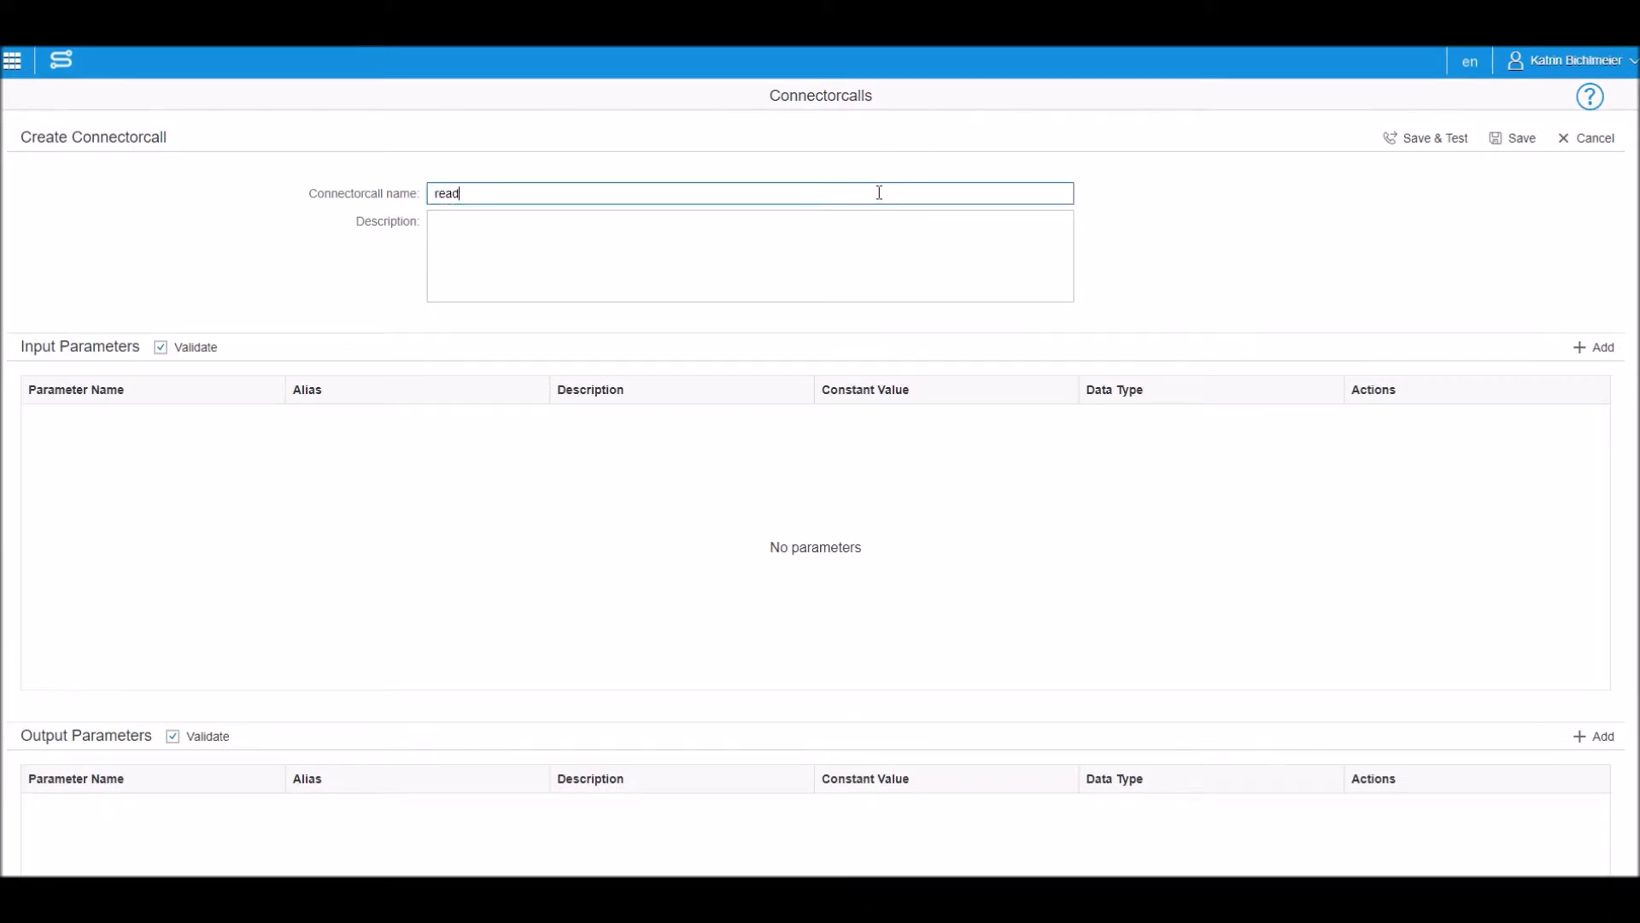
left_click(769, 250)
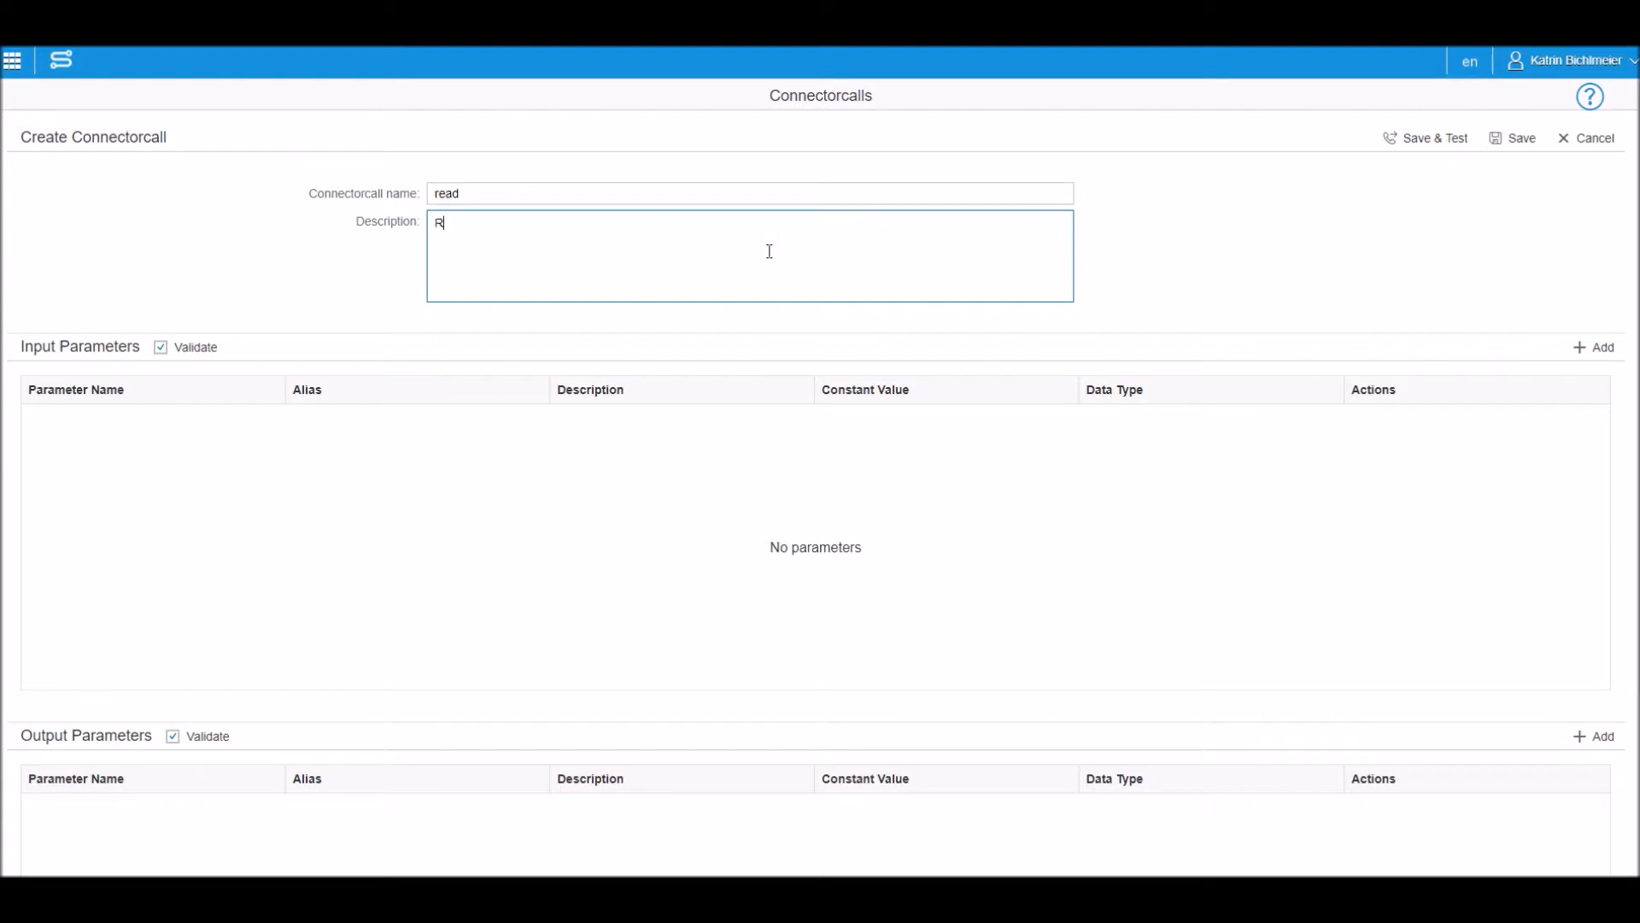
type("Reads a")
Add two input parameters: action with the constant value read, and resultmode with the constant value columnname.
left_click(1589, 354)
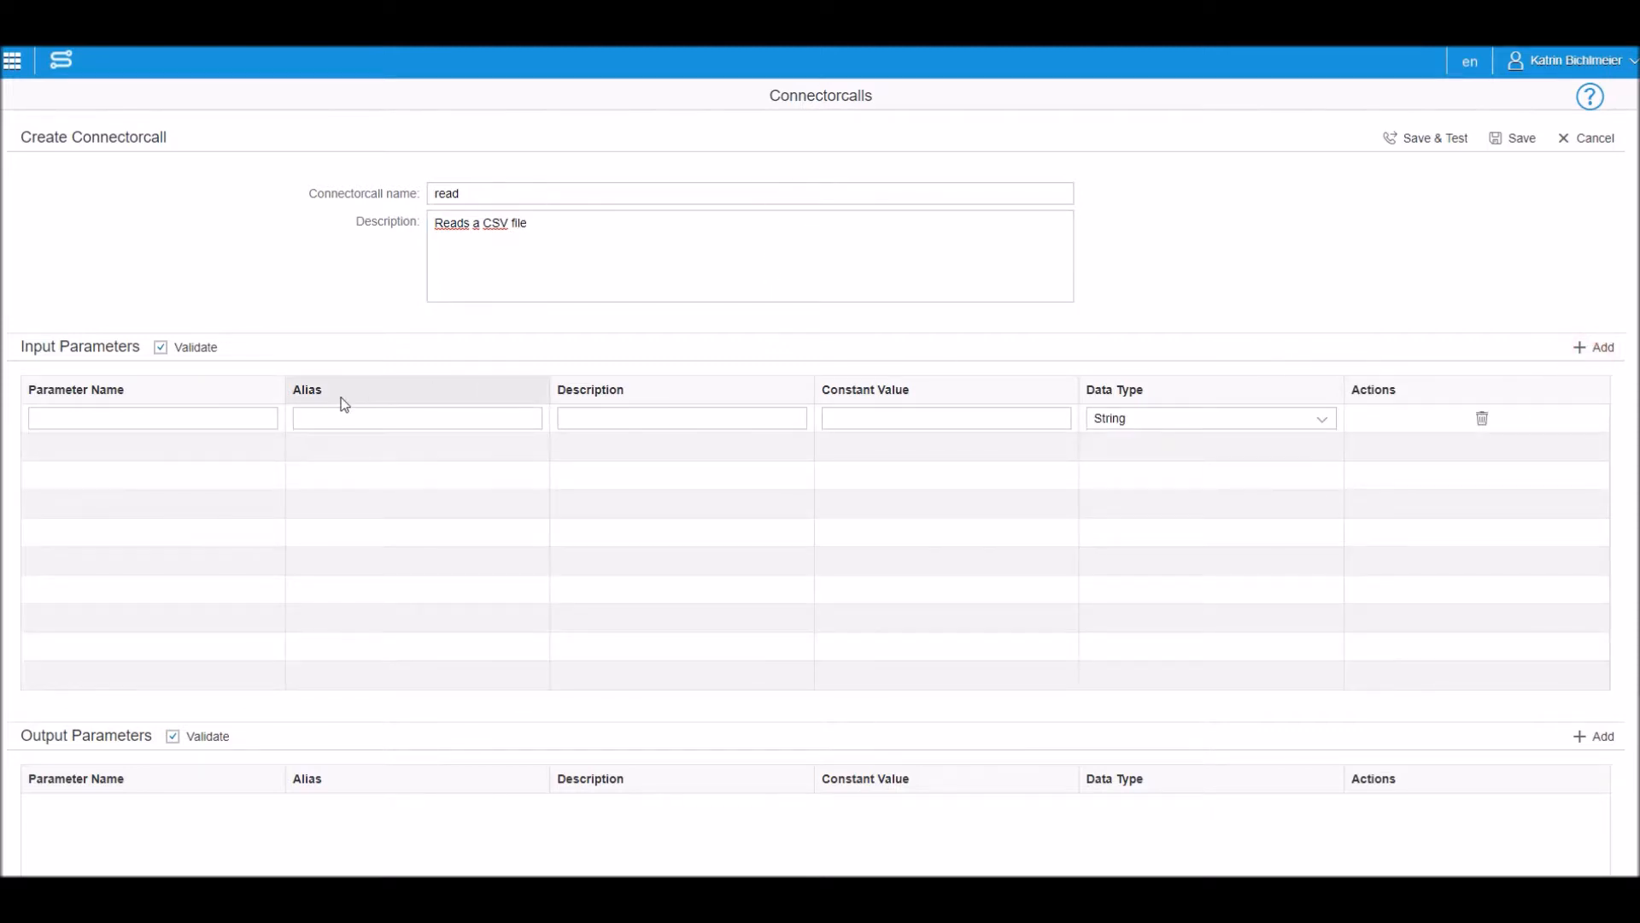
left_click(240, 416)
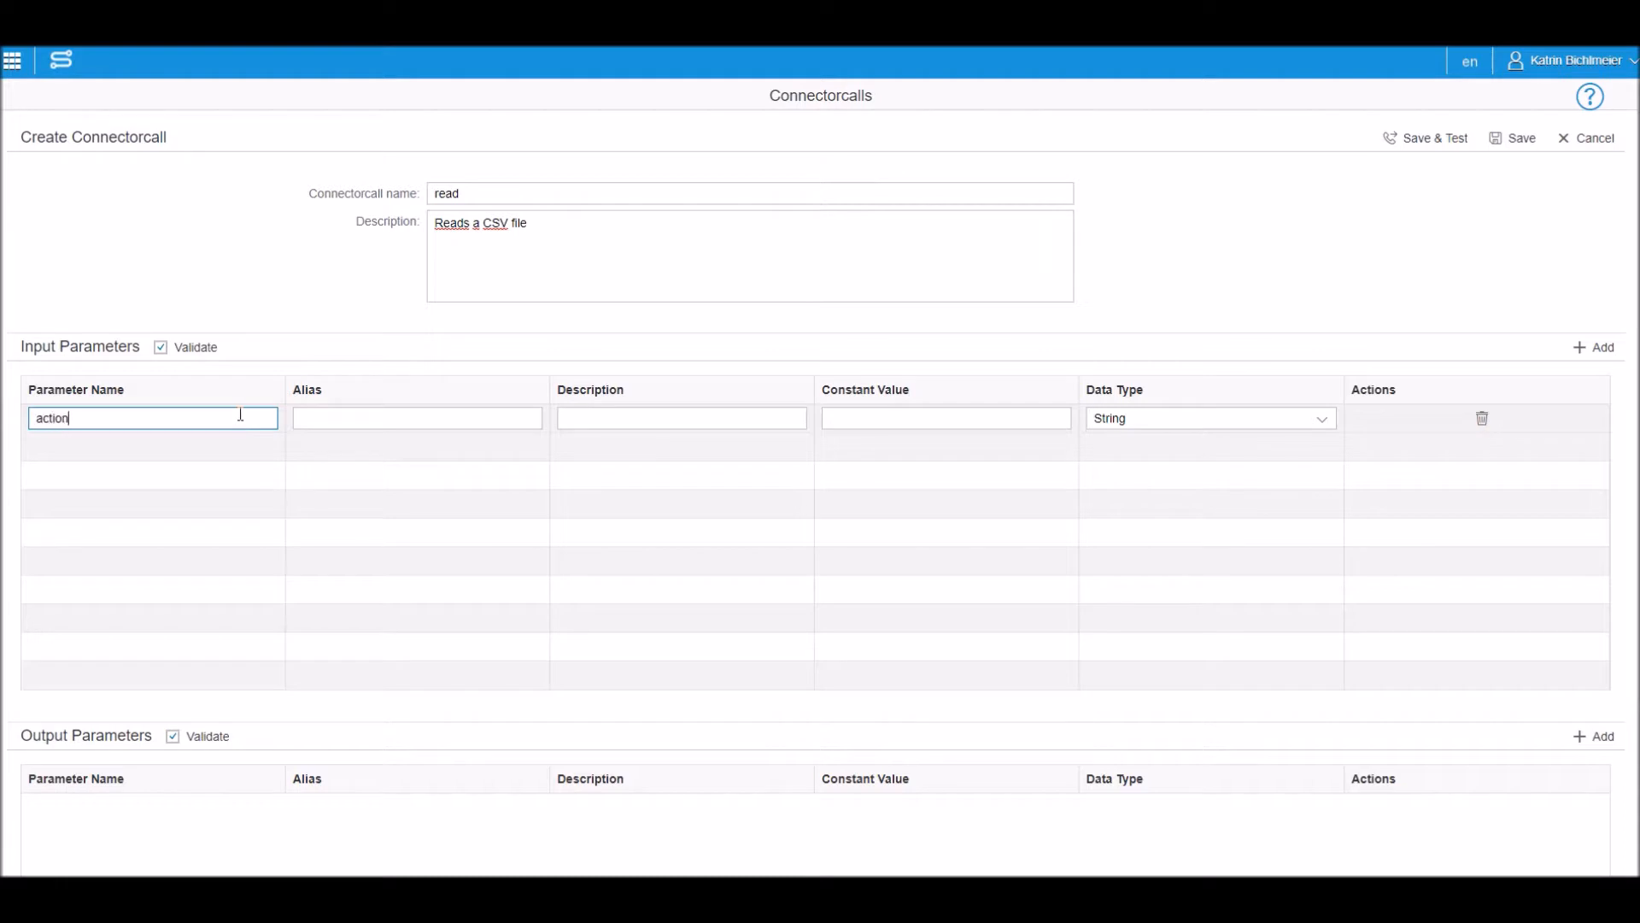
left_click(889, 416)
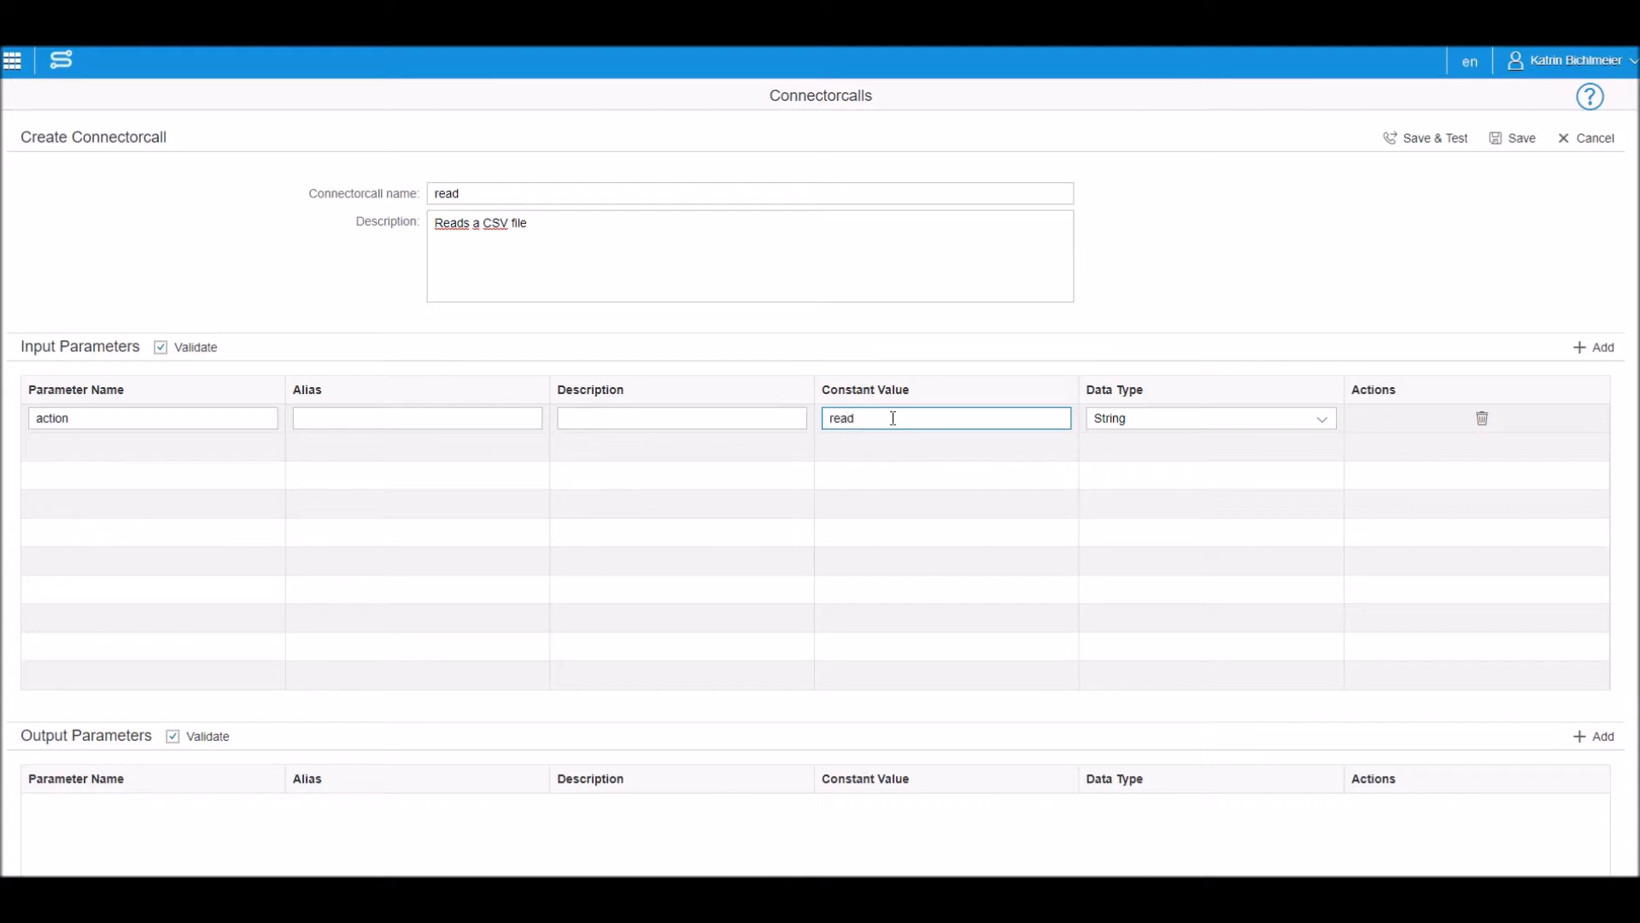
left_click(1583, 348)
left_click(235, 446)
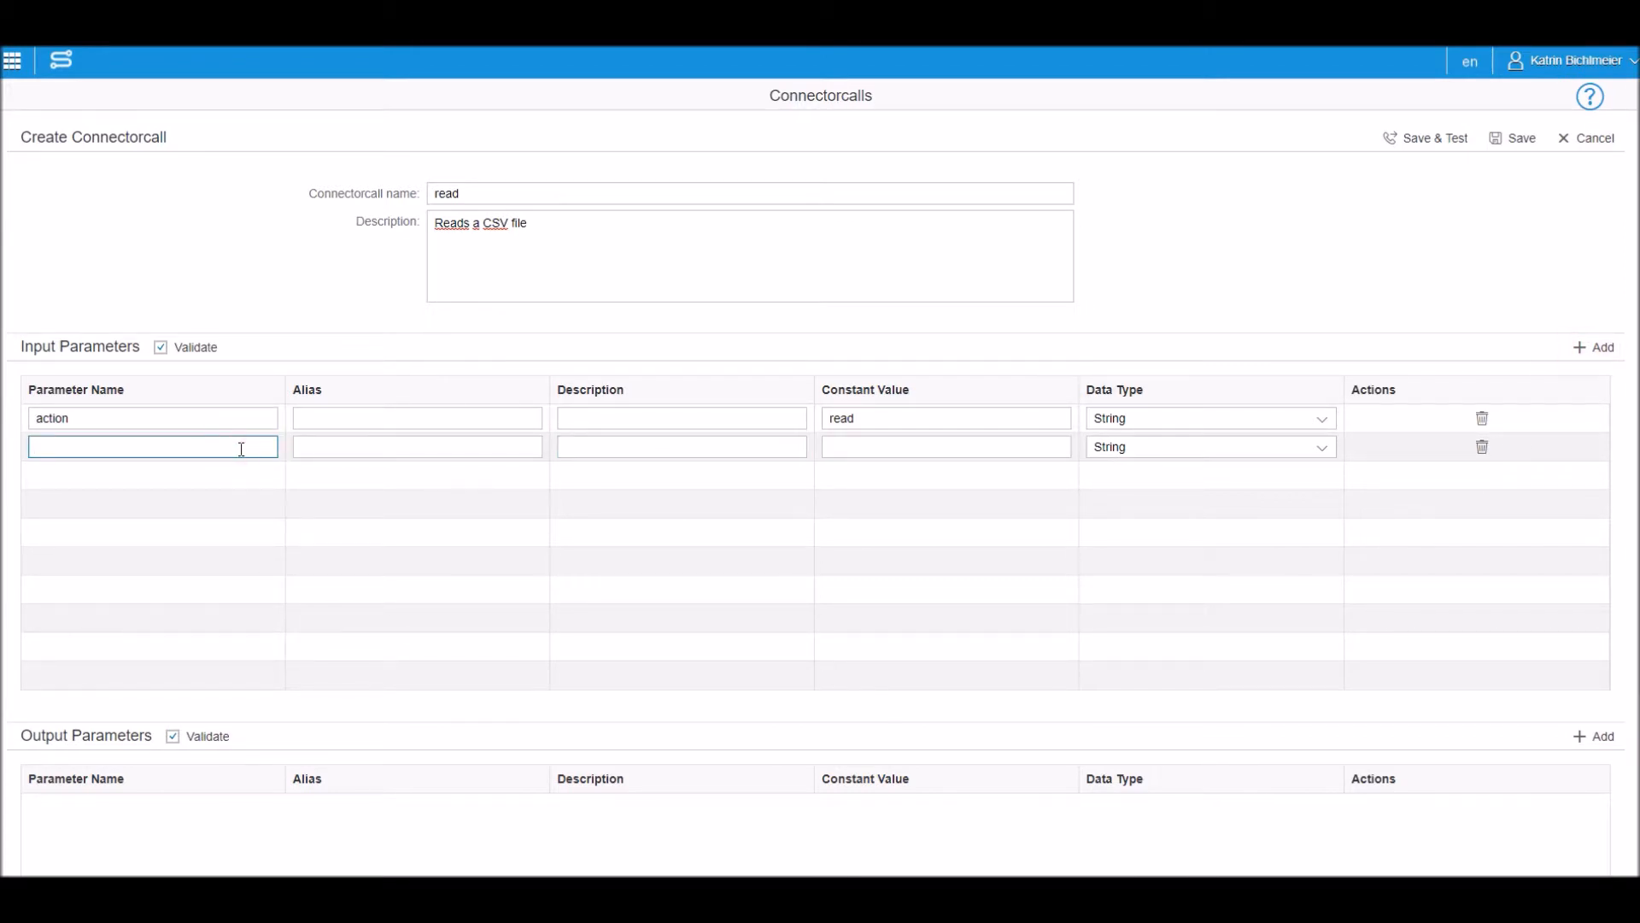
type("resultmo")
left_click(830, 445)
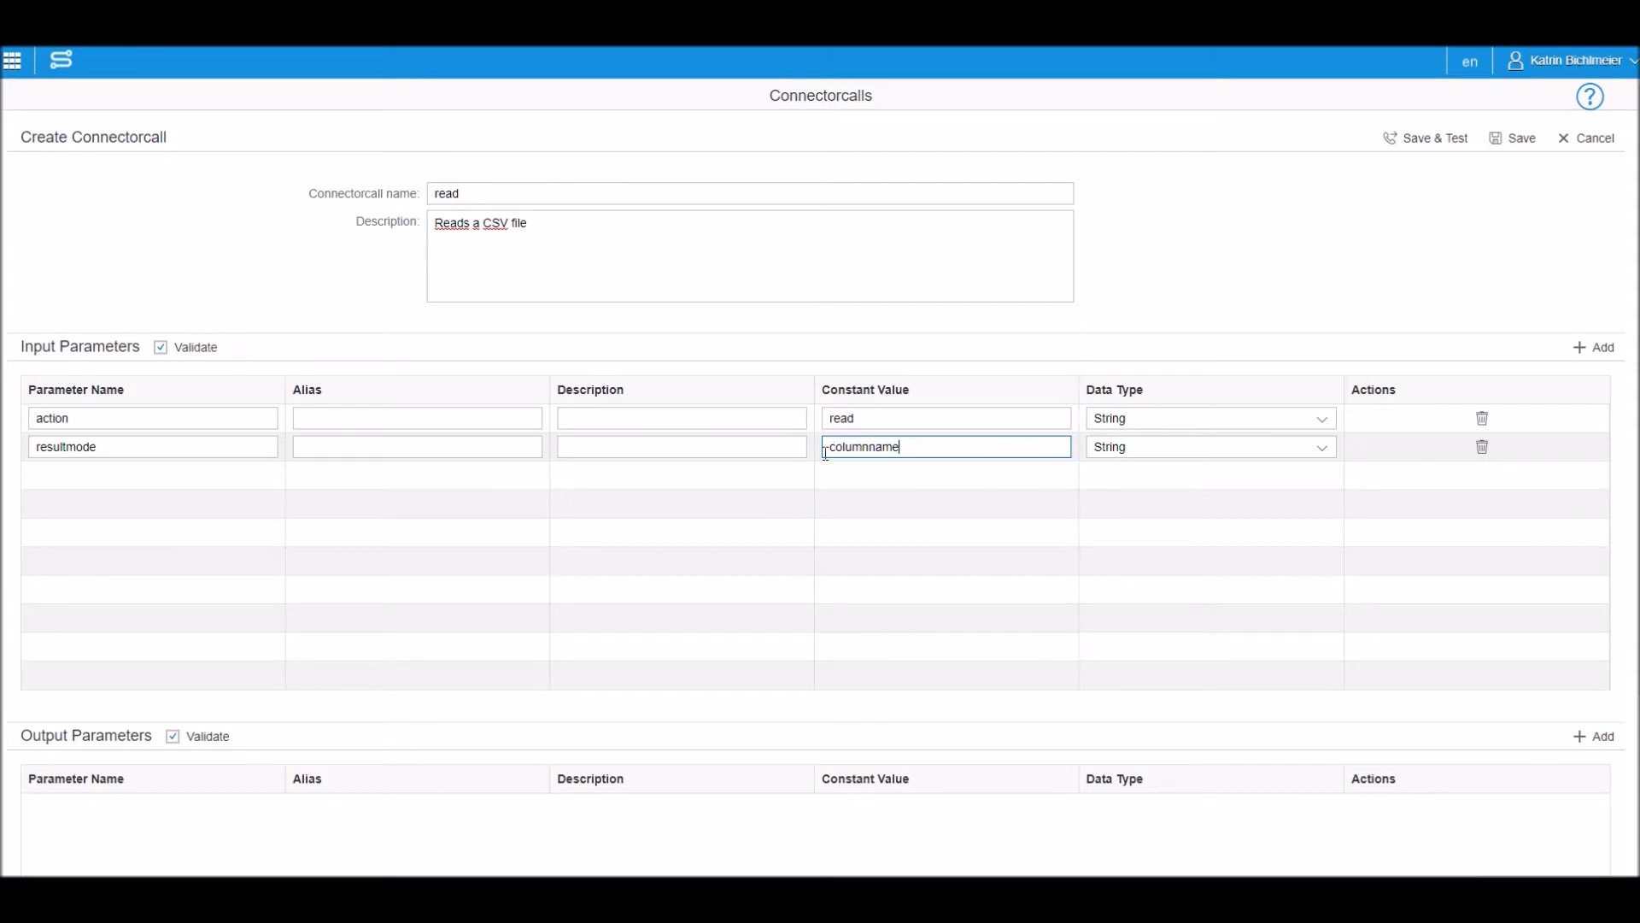
Add an output parameter / with the alias Response and the data type CSV_Example_T.
left_click(1608, 746)
left_click(260, 805)
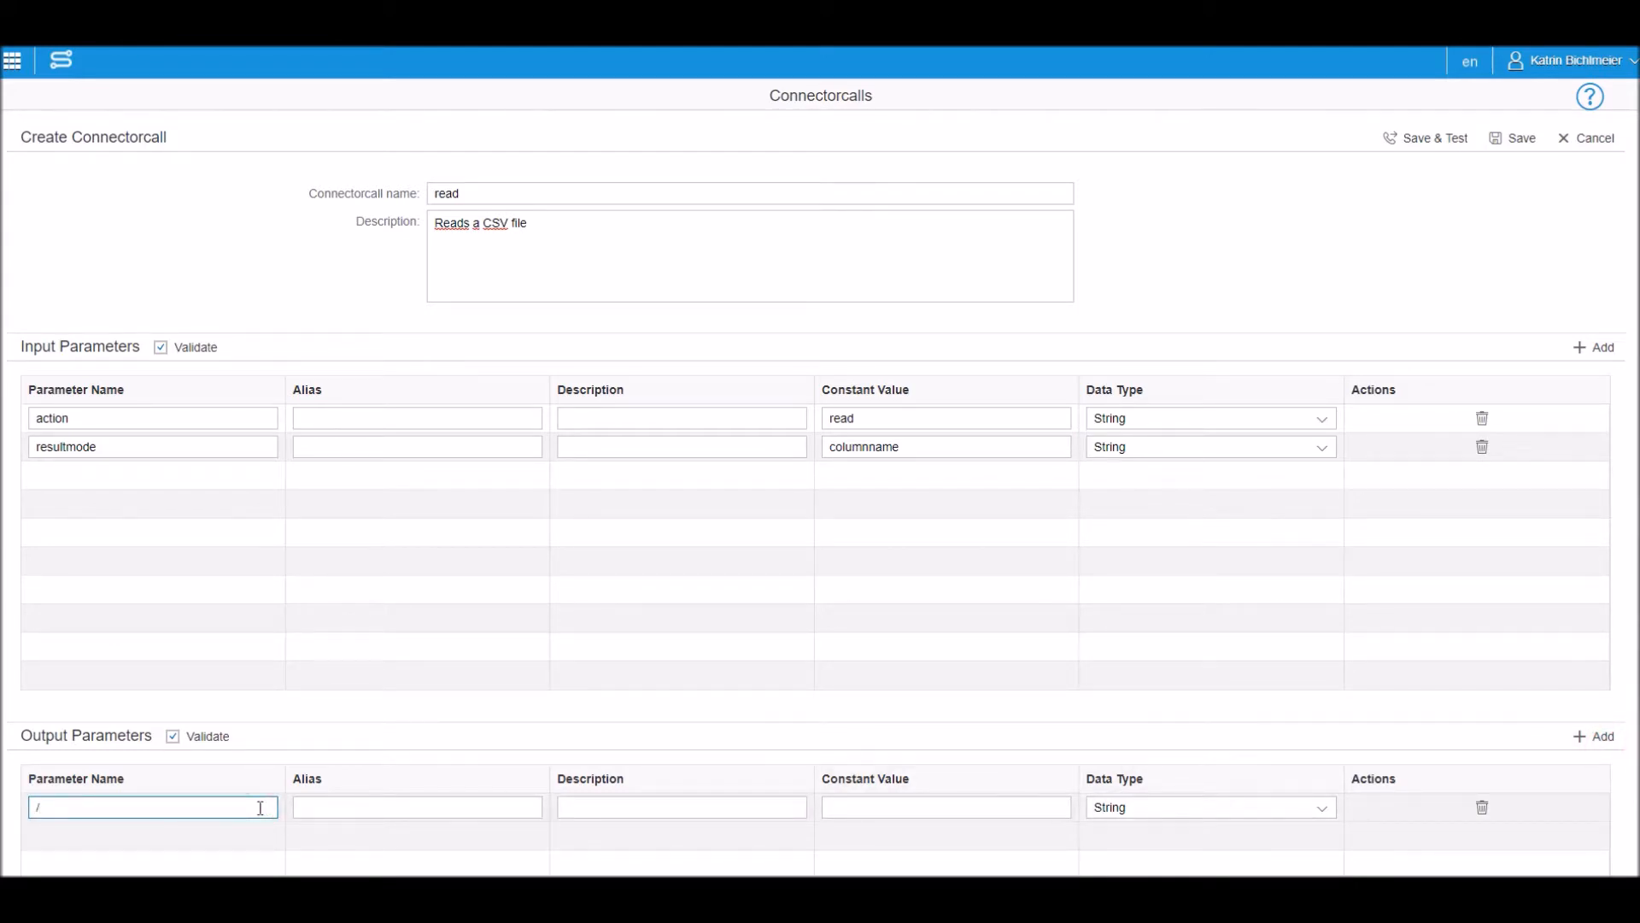
left_click(346, 809)
type("Response")
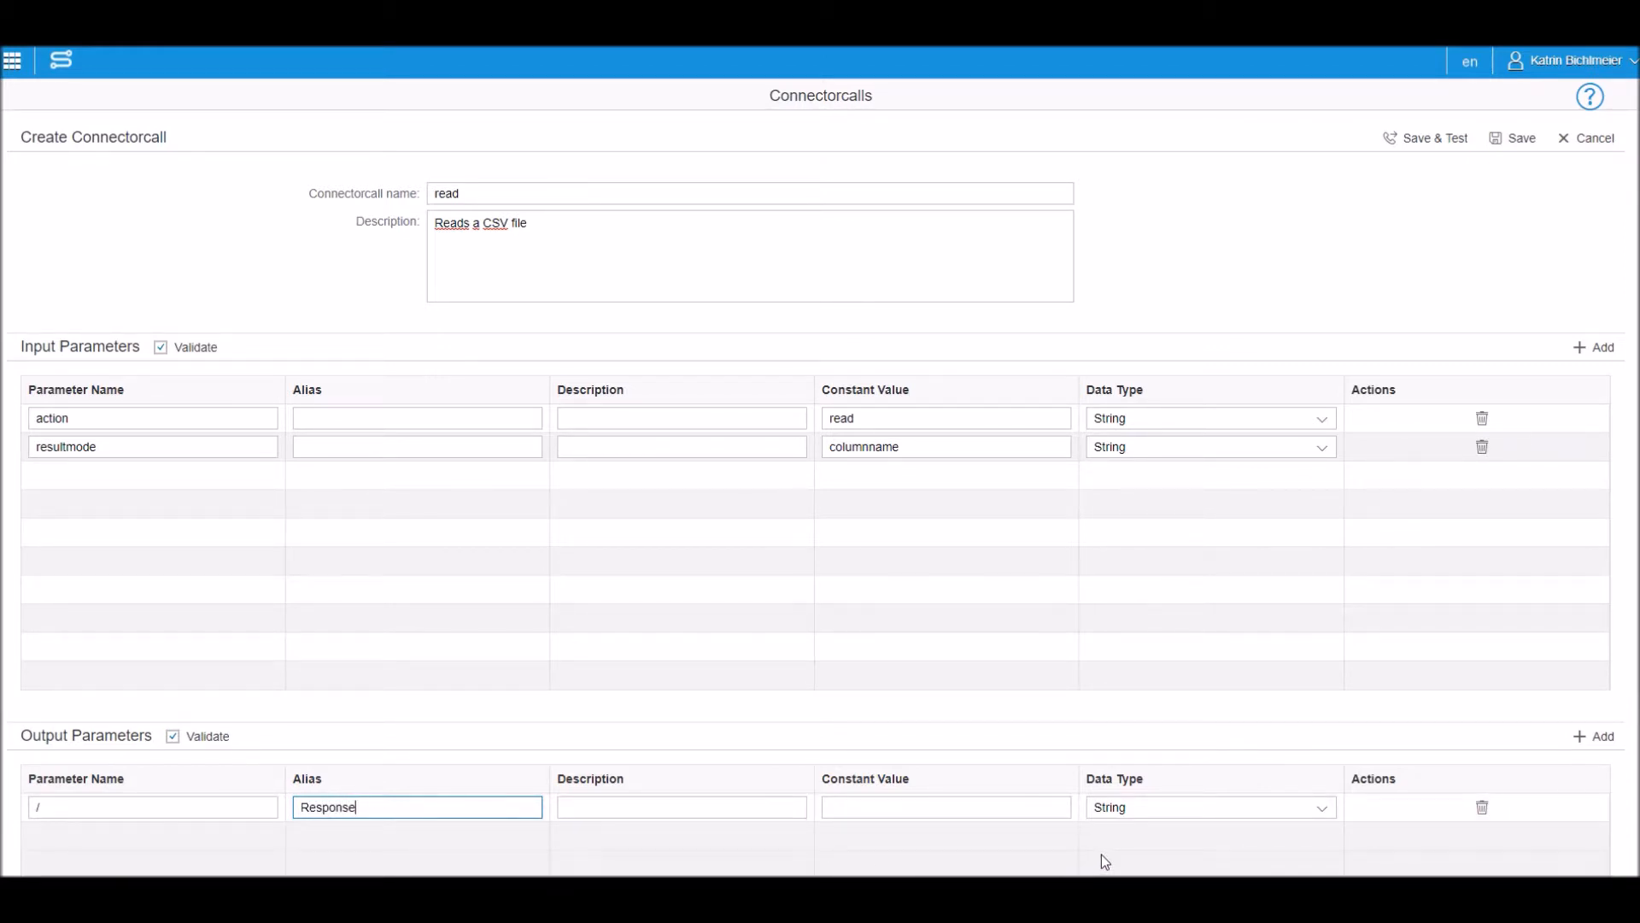
left_click(1205, 809)
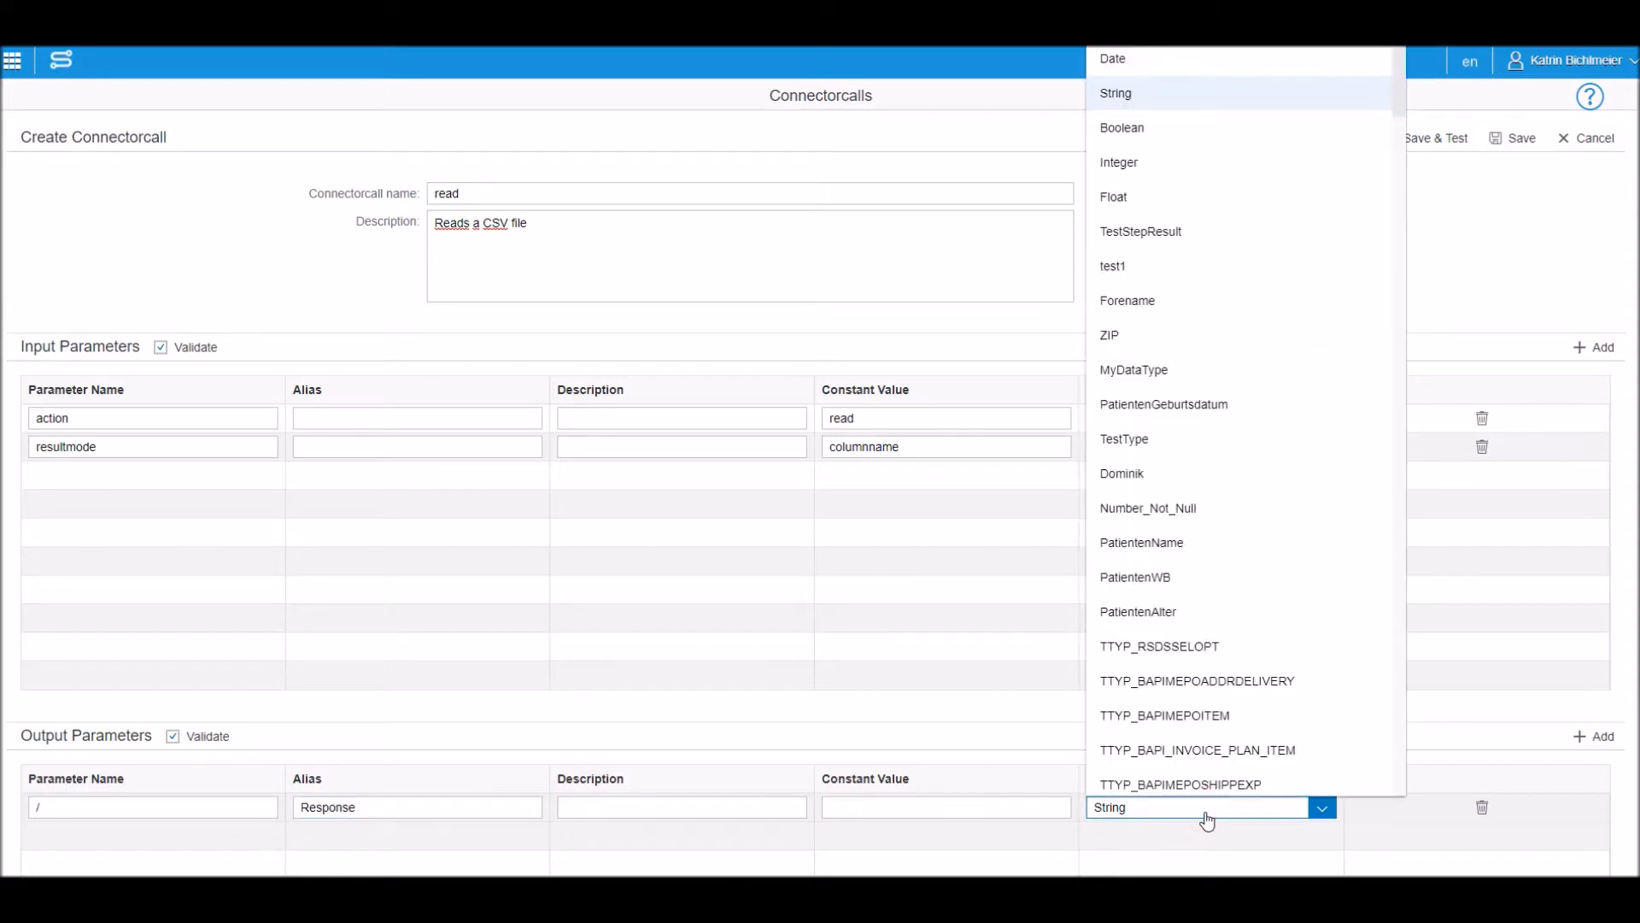
type("csv")
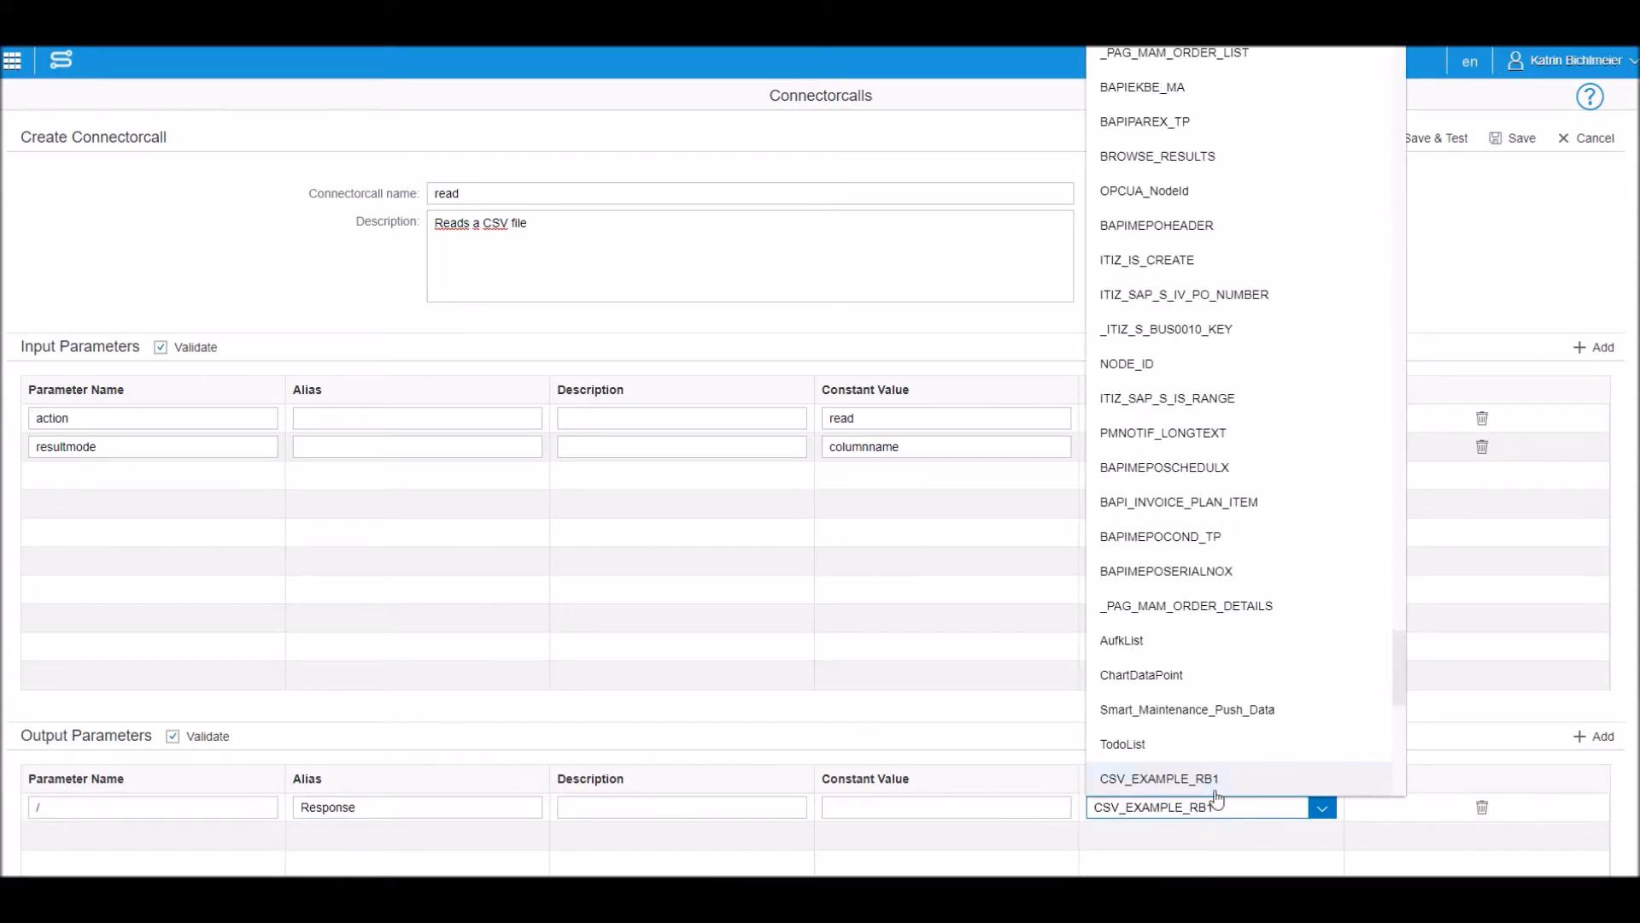
scroll(1222, 787, "down", 1)
scroll(1224, 781, "down", 3)
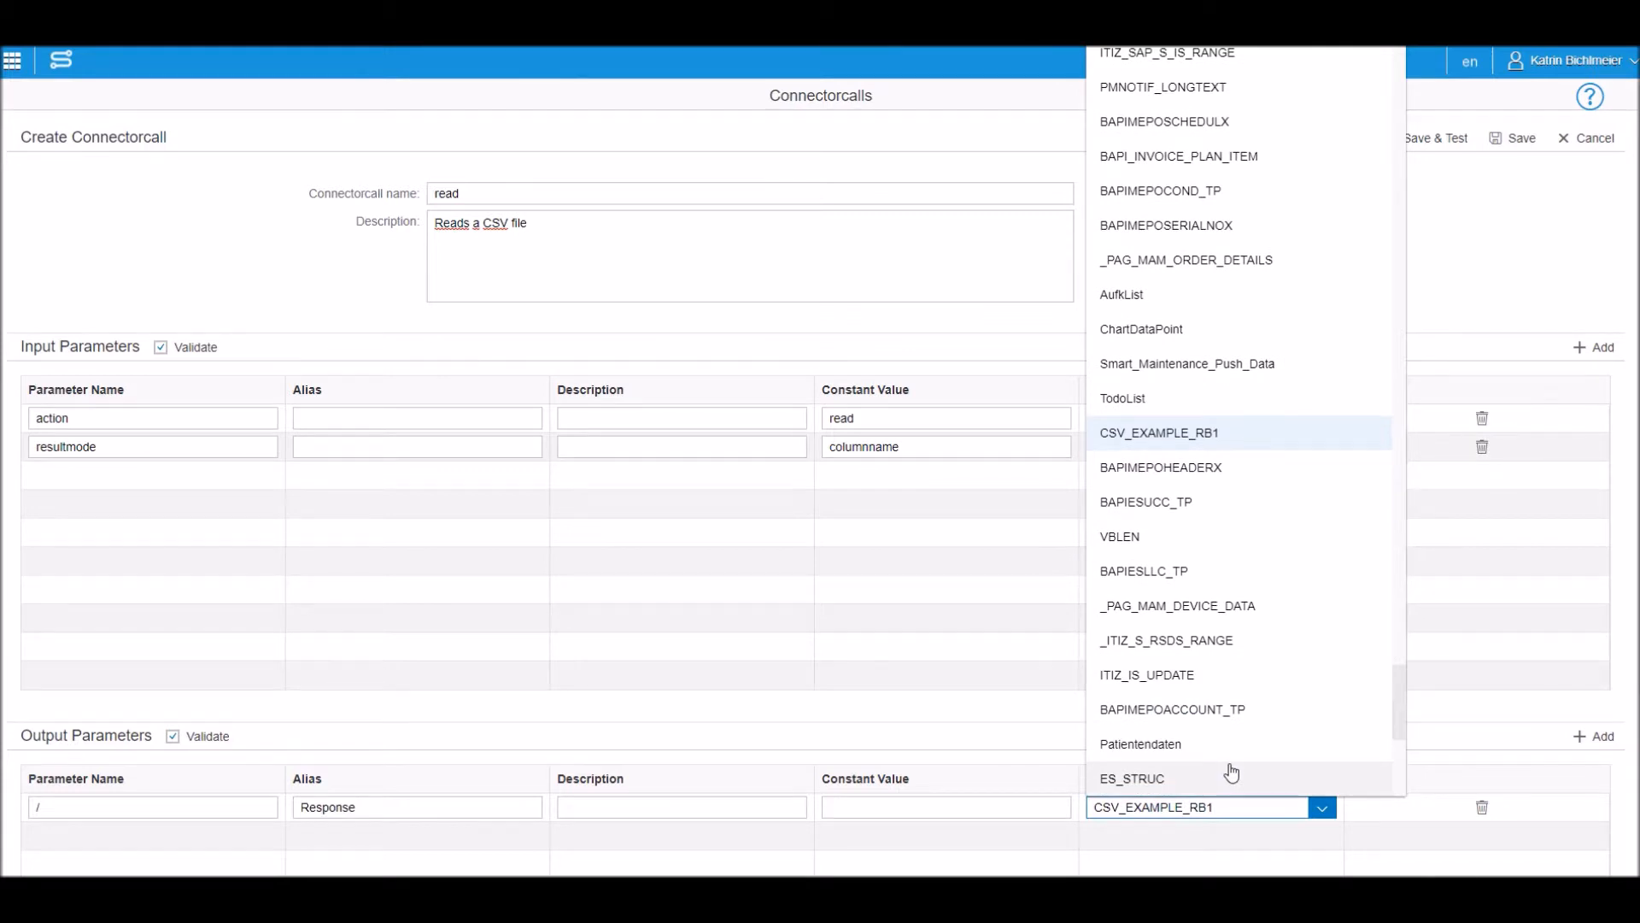
scroll(1231, 773, "up", 2)
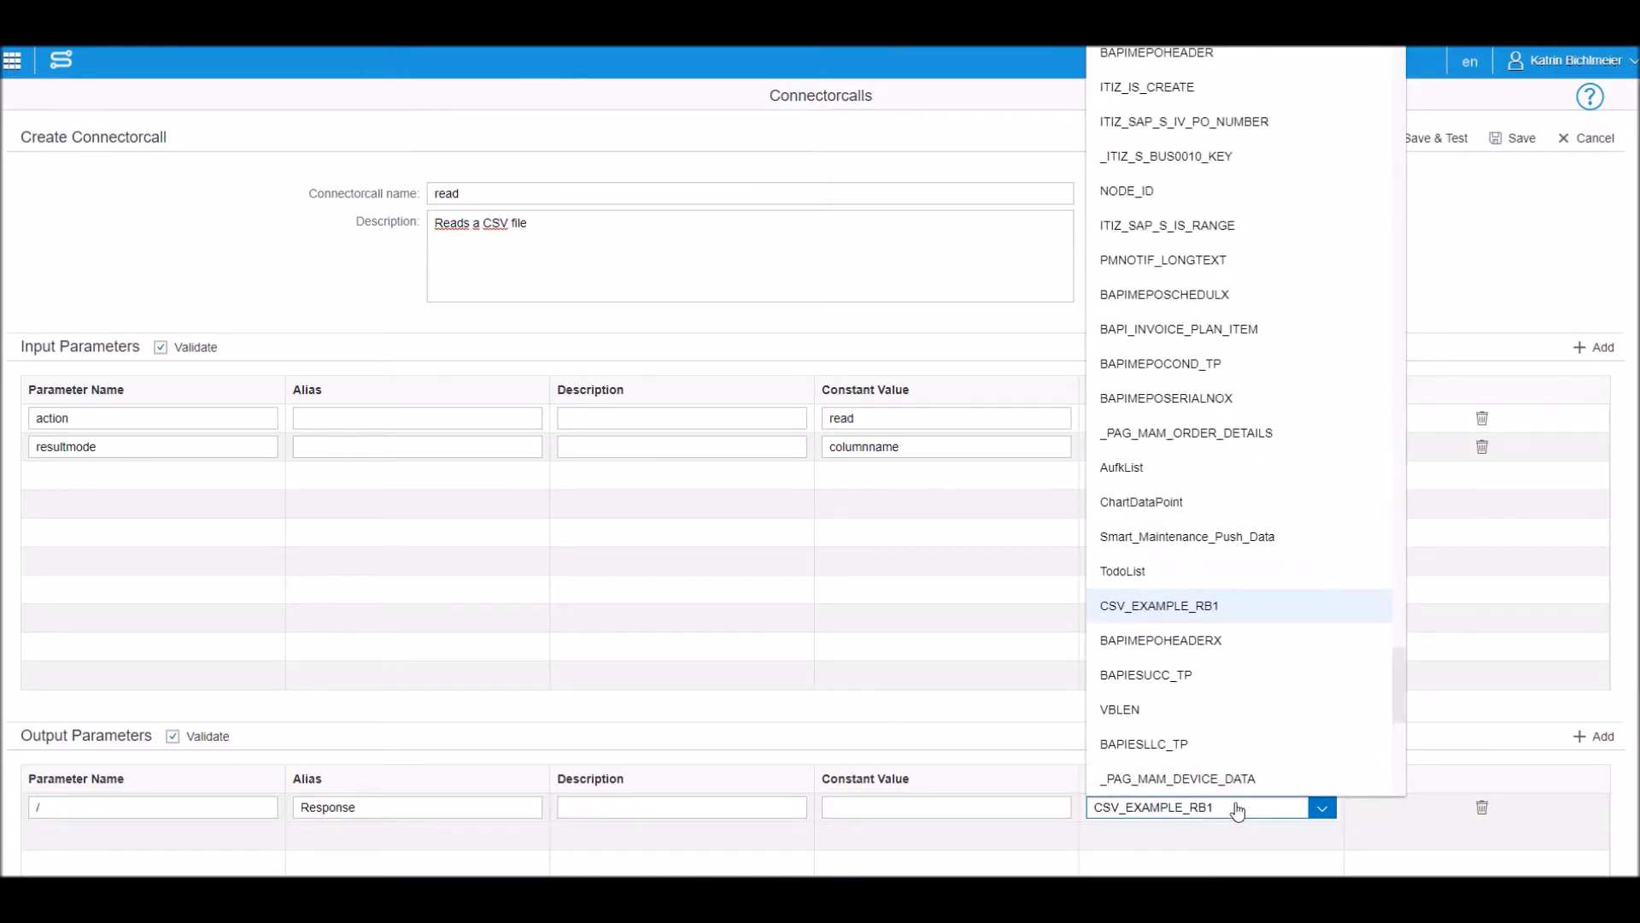
left_click_drag(1401, 704, 1362, 268)
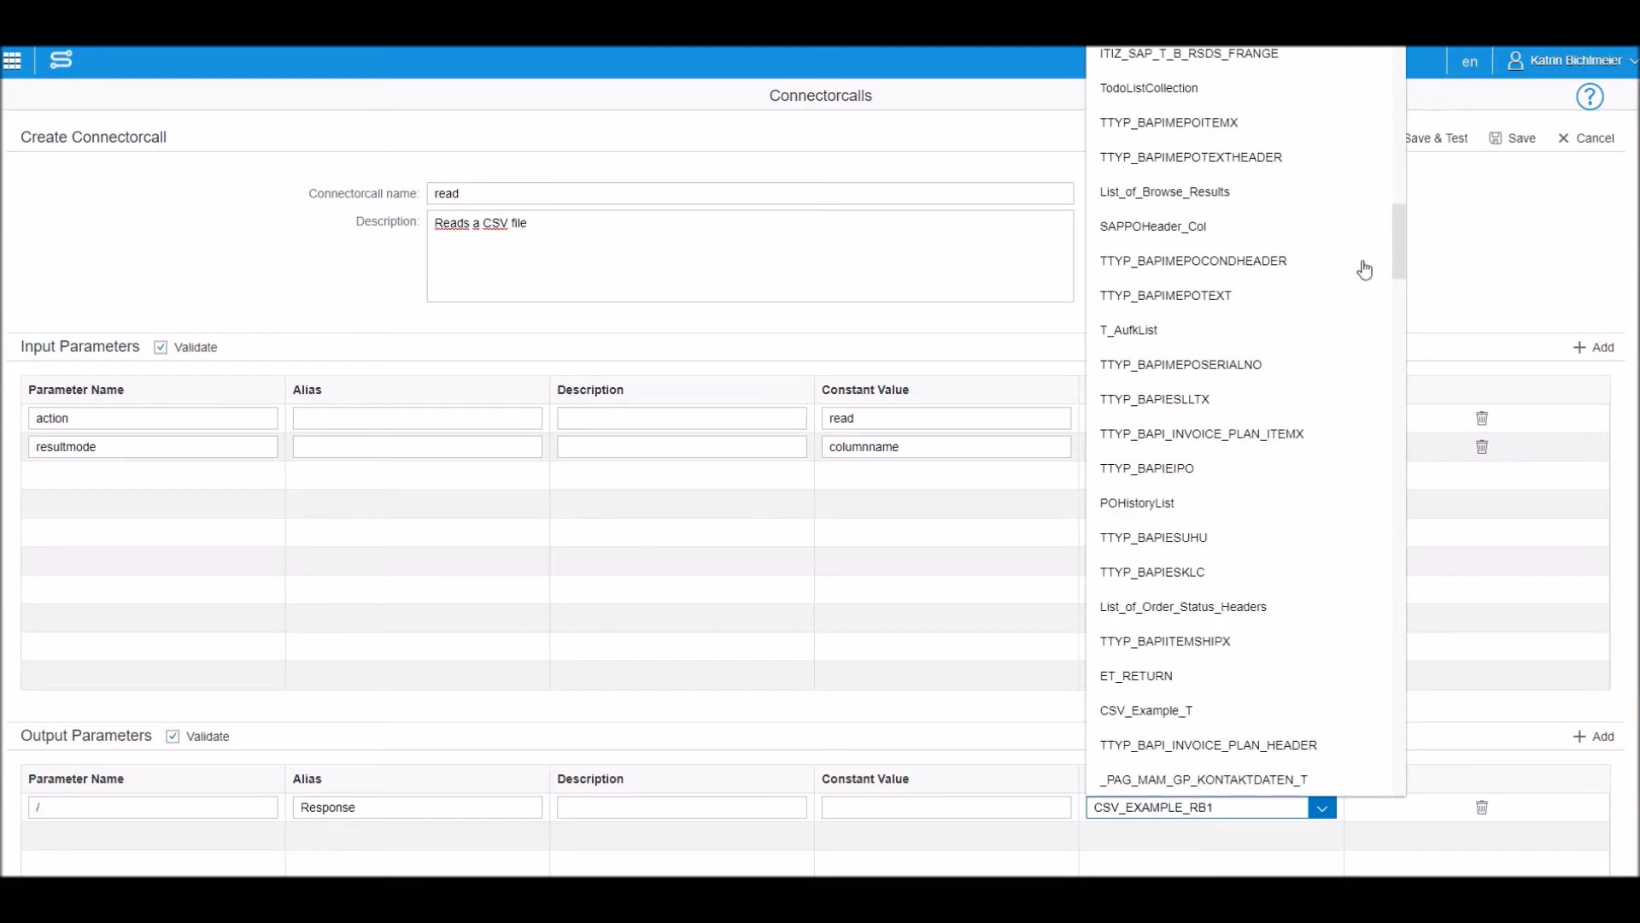
left_click(1243, 710)
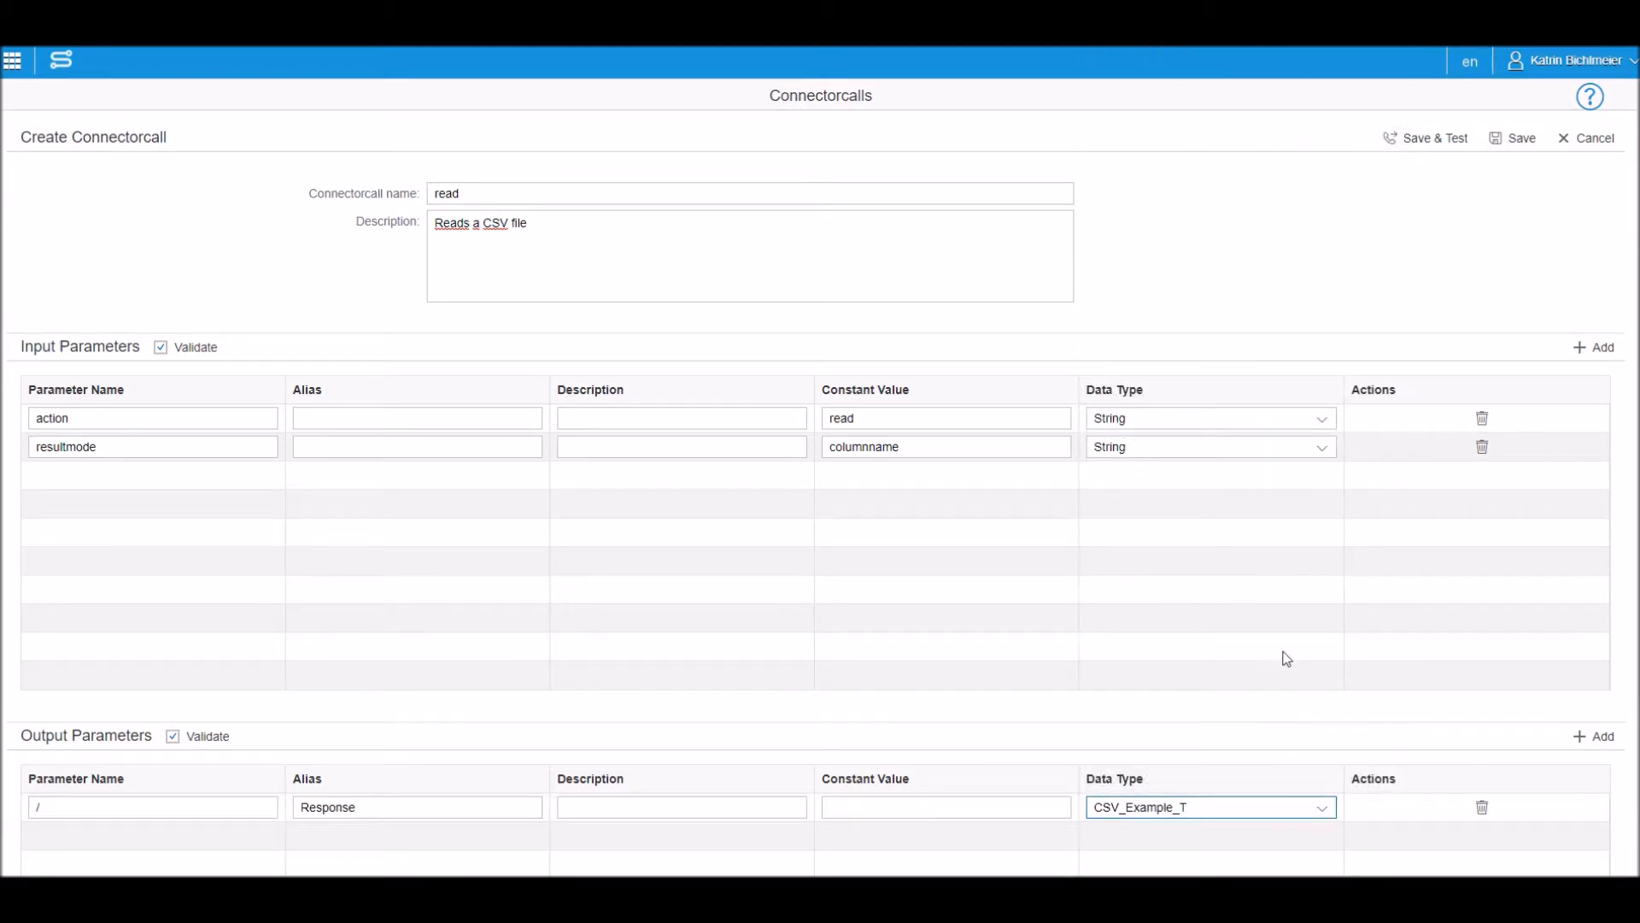
Save the read connector call and return to the dashboard.
left_click(1517, 139)
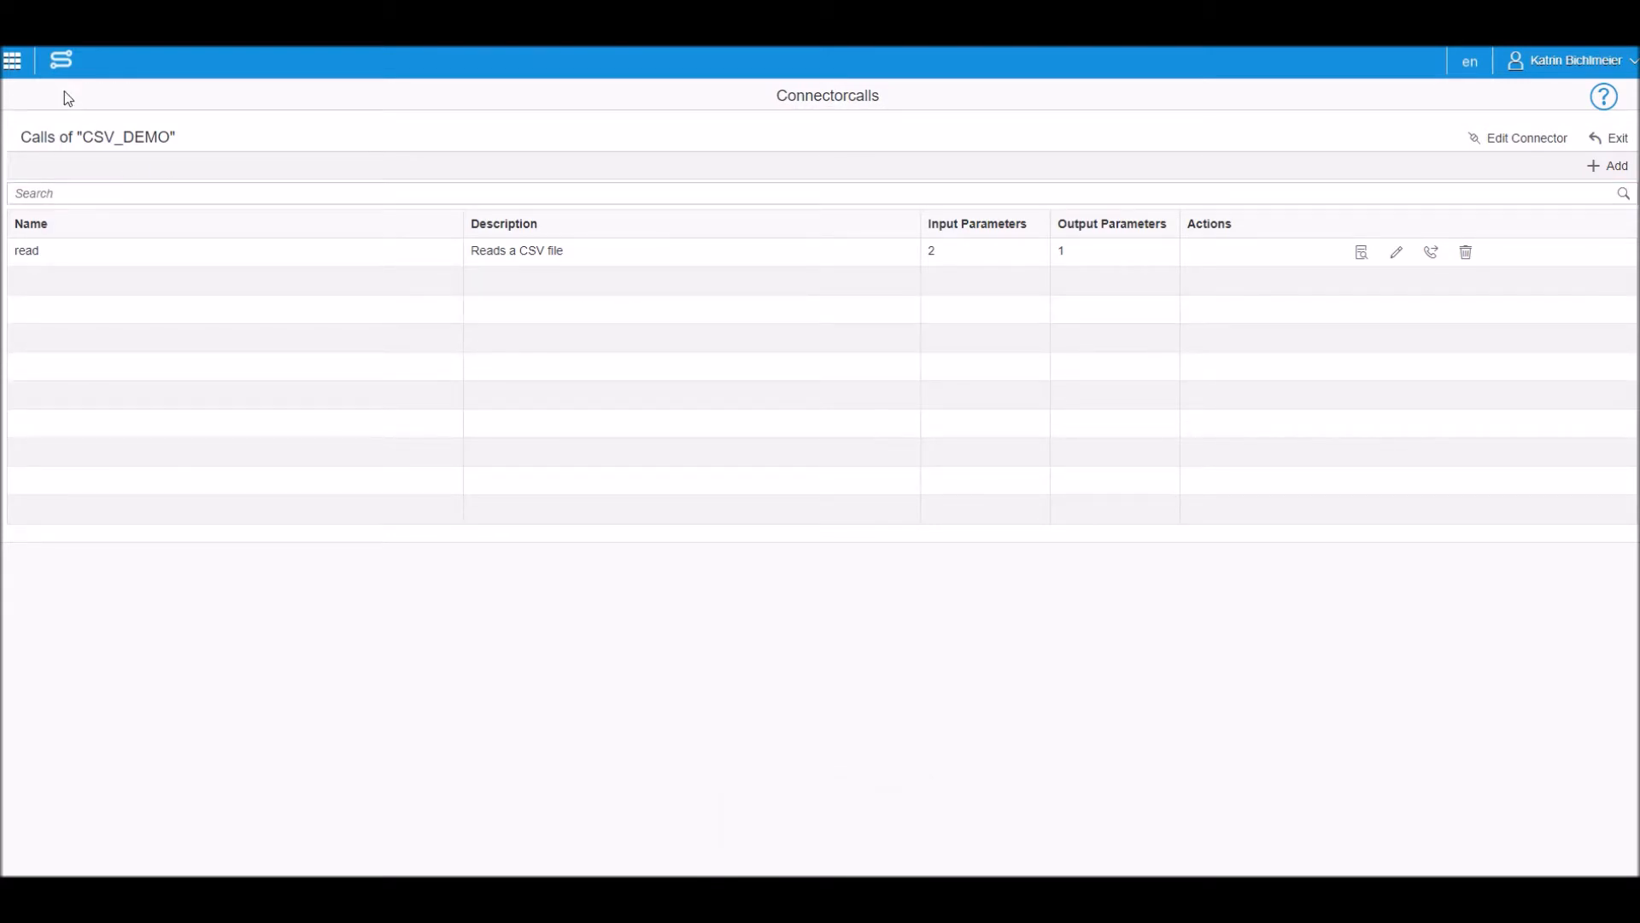
left_click(12, 60)
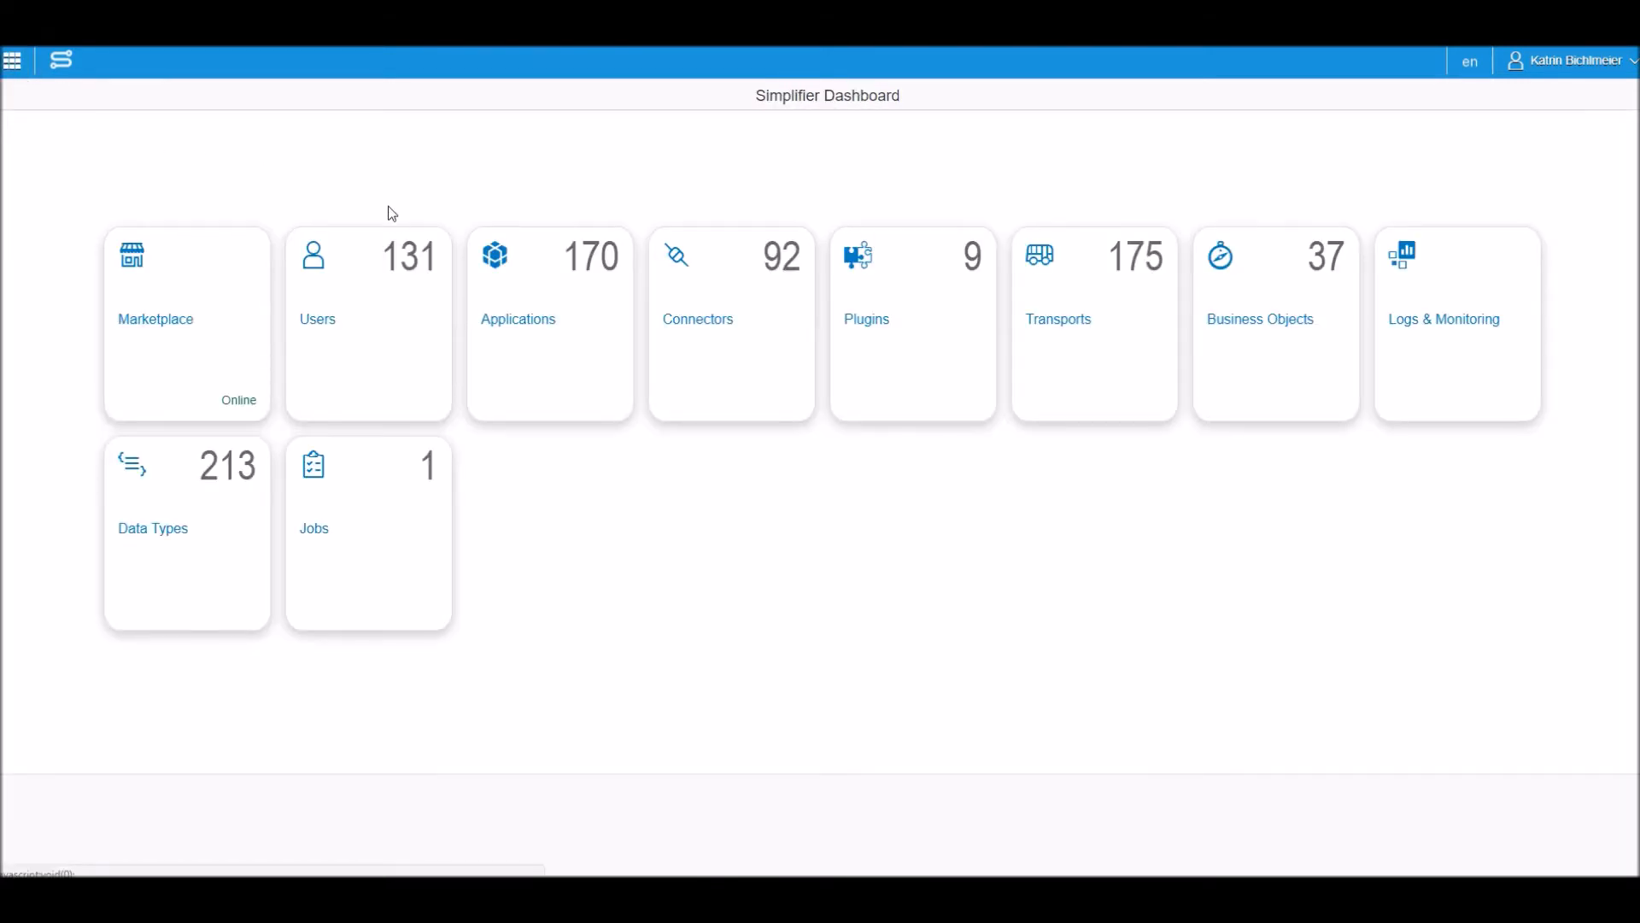
Open the CSV_Example application for editing and expand the Main screen's TableCSVData widget with its three columns to review their labels.
left_click(495, 318)
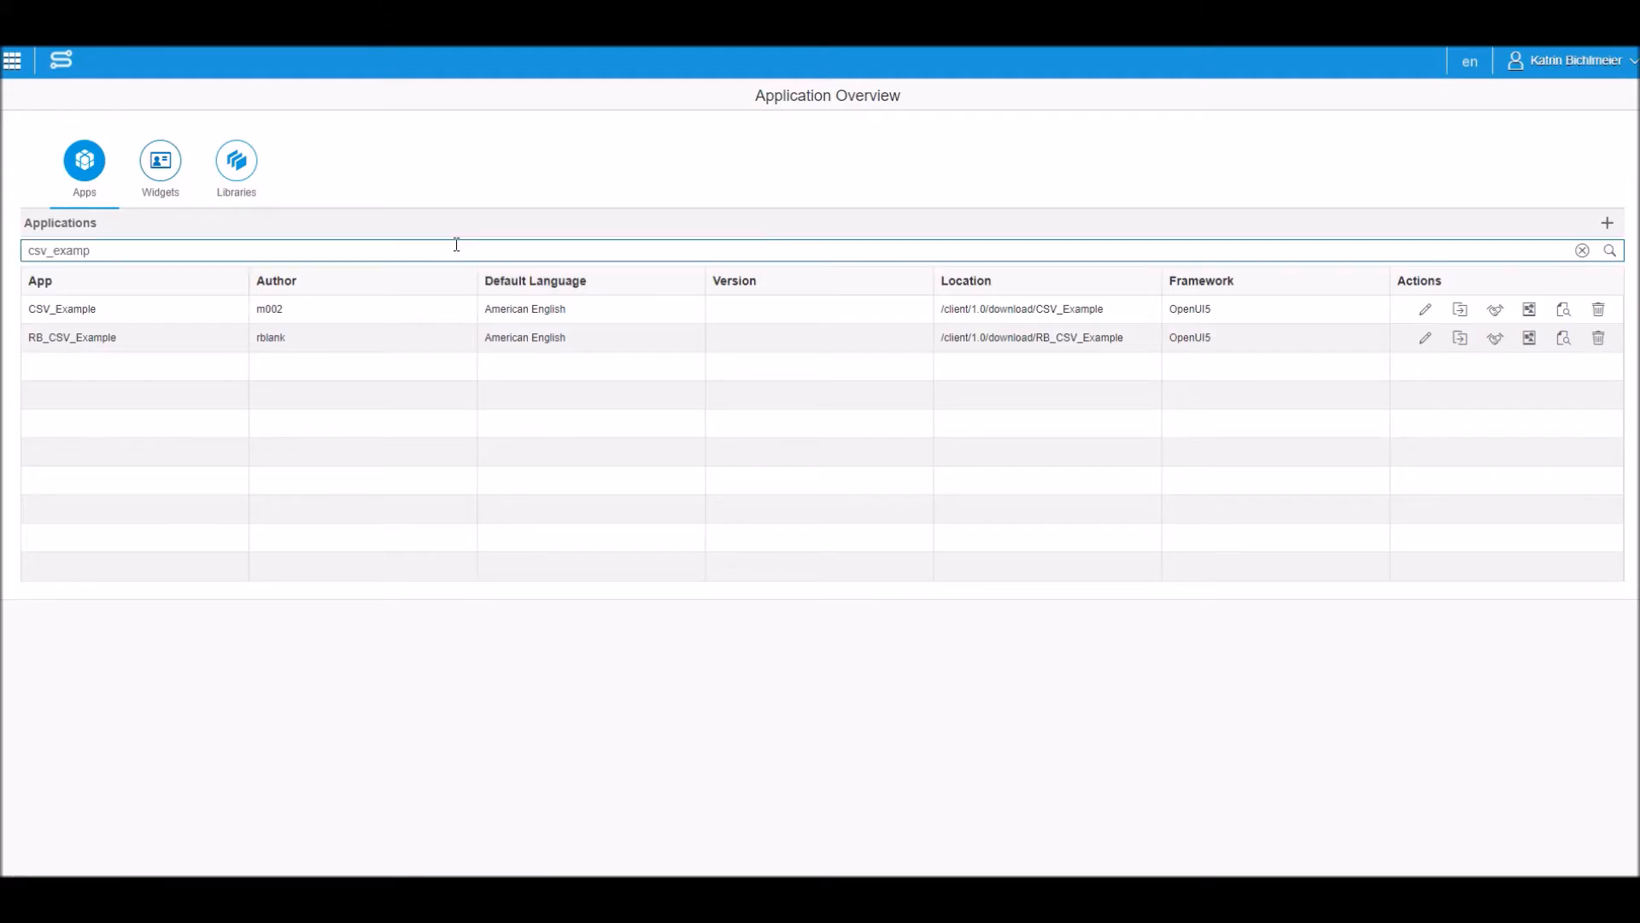
left_click(1425, 311)
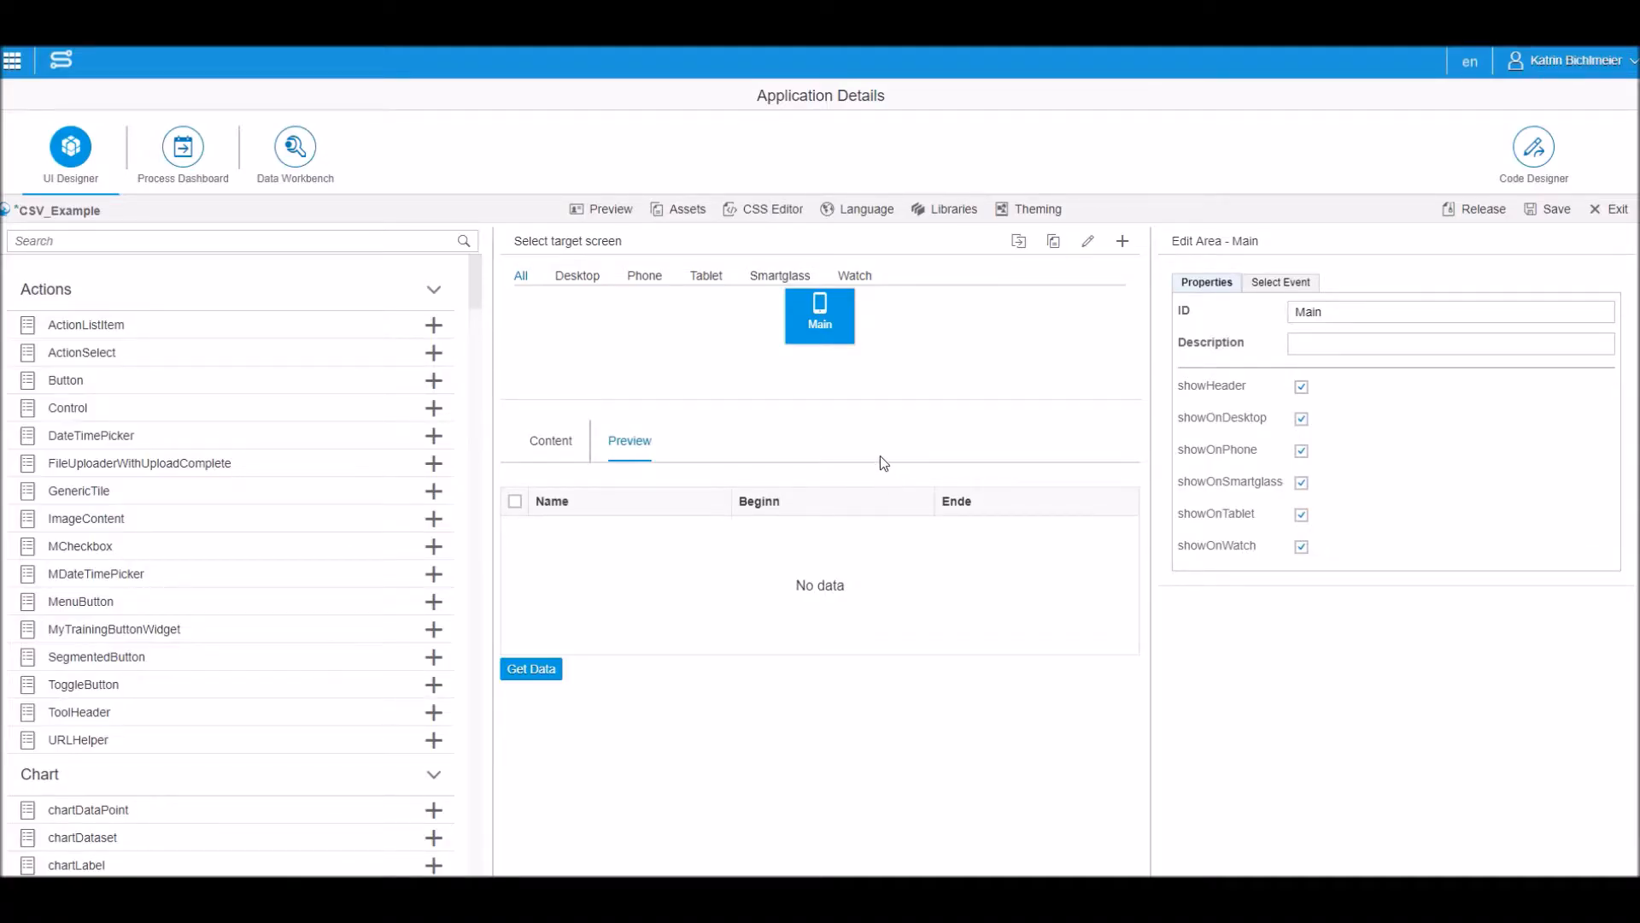
left_click(553, 455)
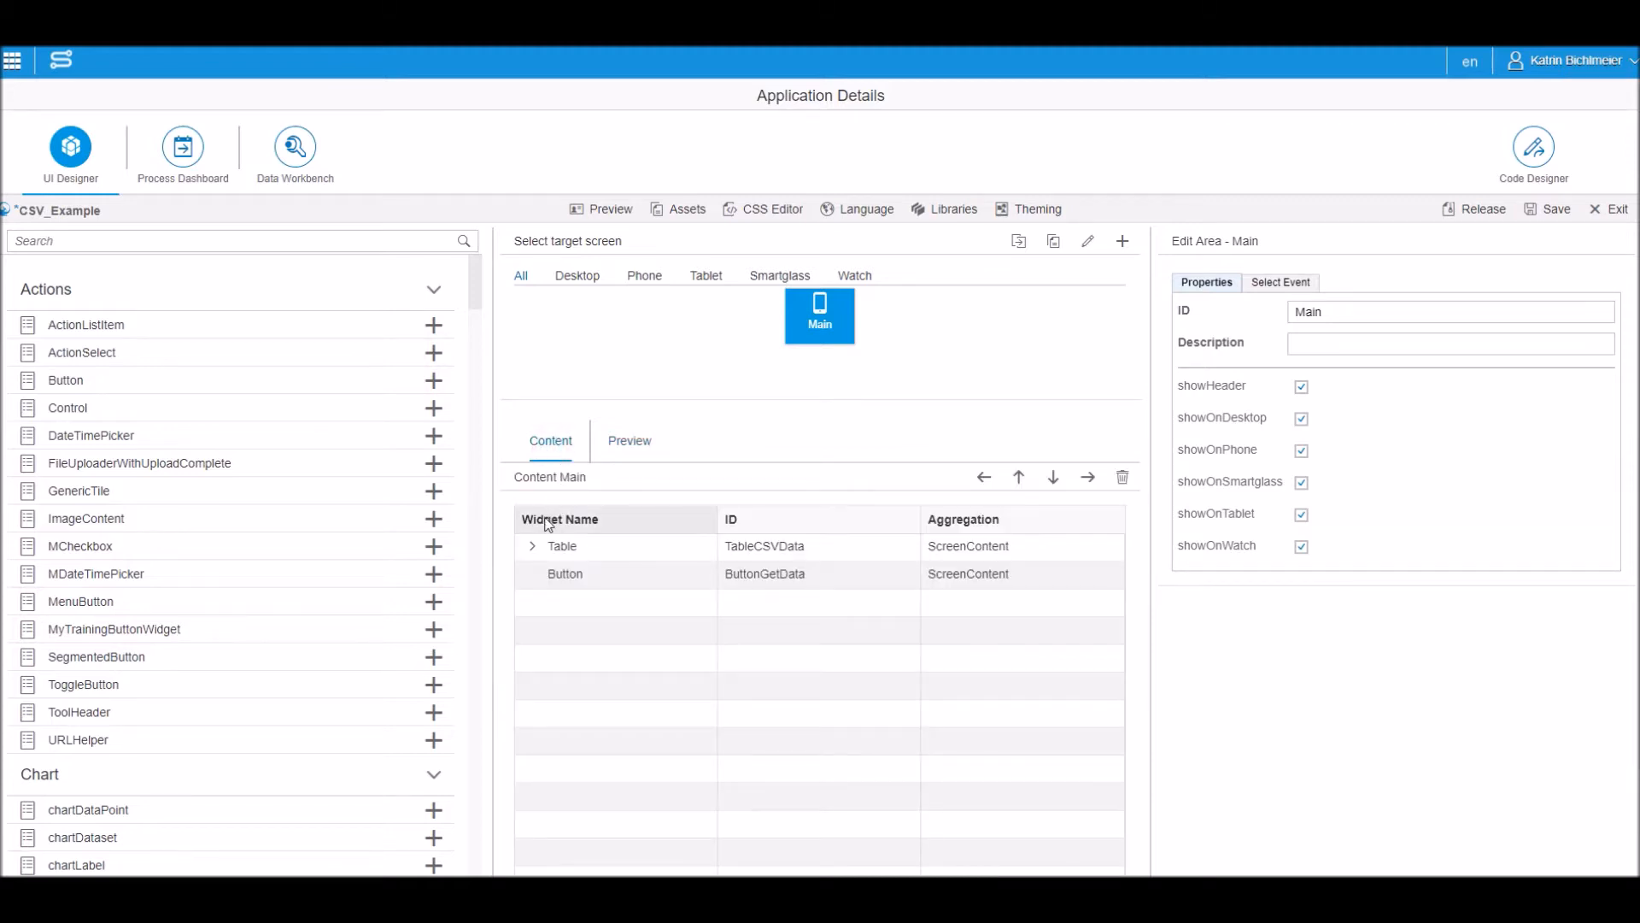
left_click(533, 546)
left_click(546, 573)
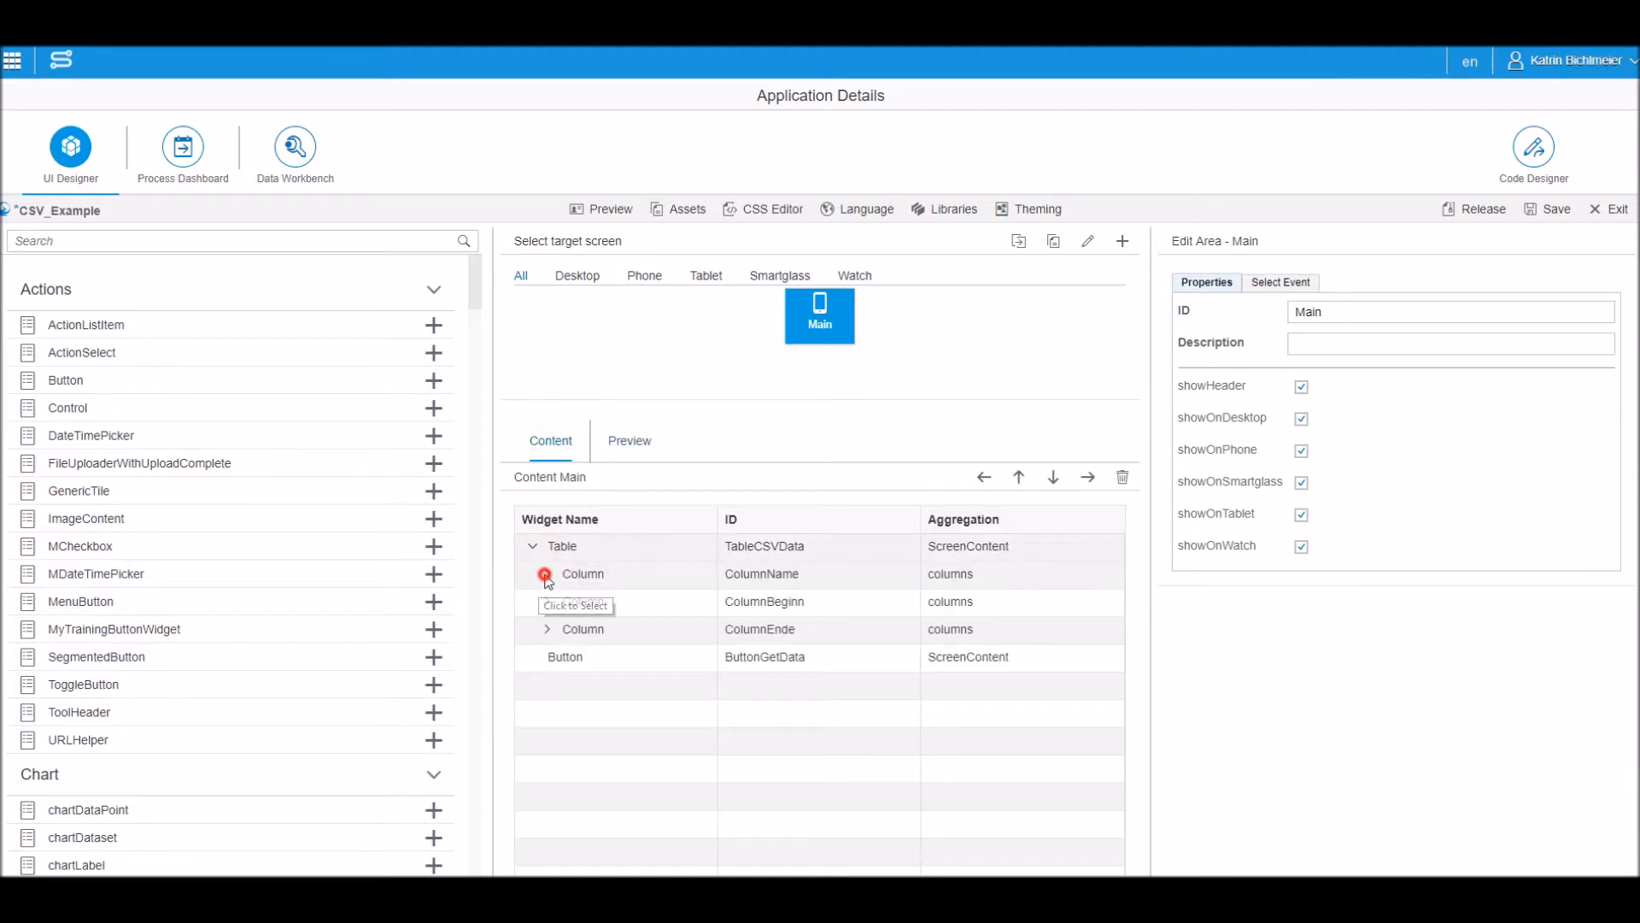
left_click(544, 657)
left_click(547, 740)
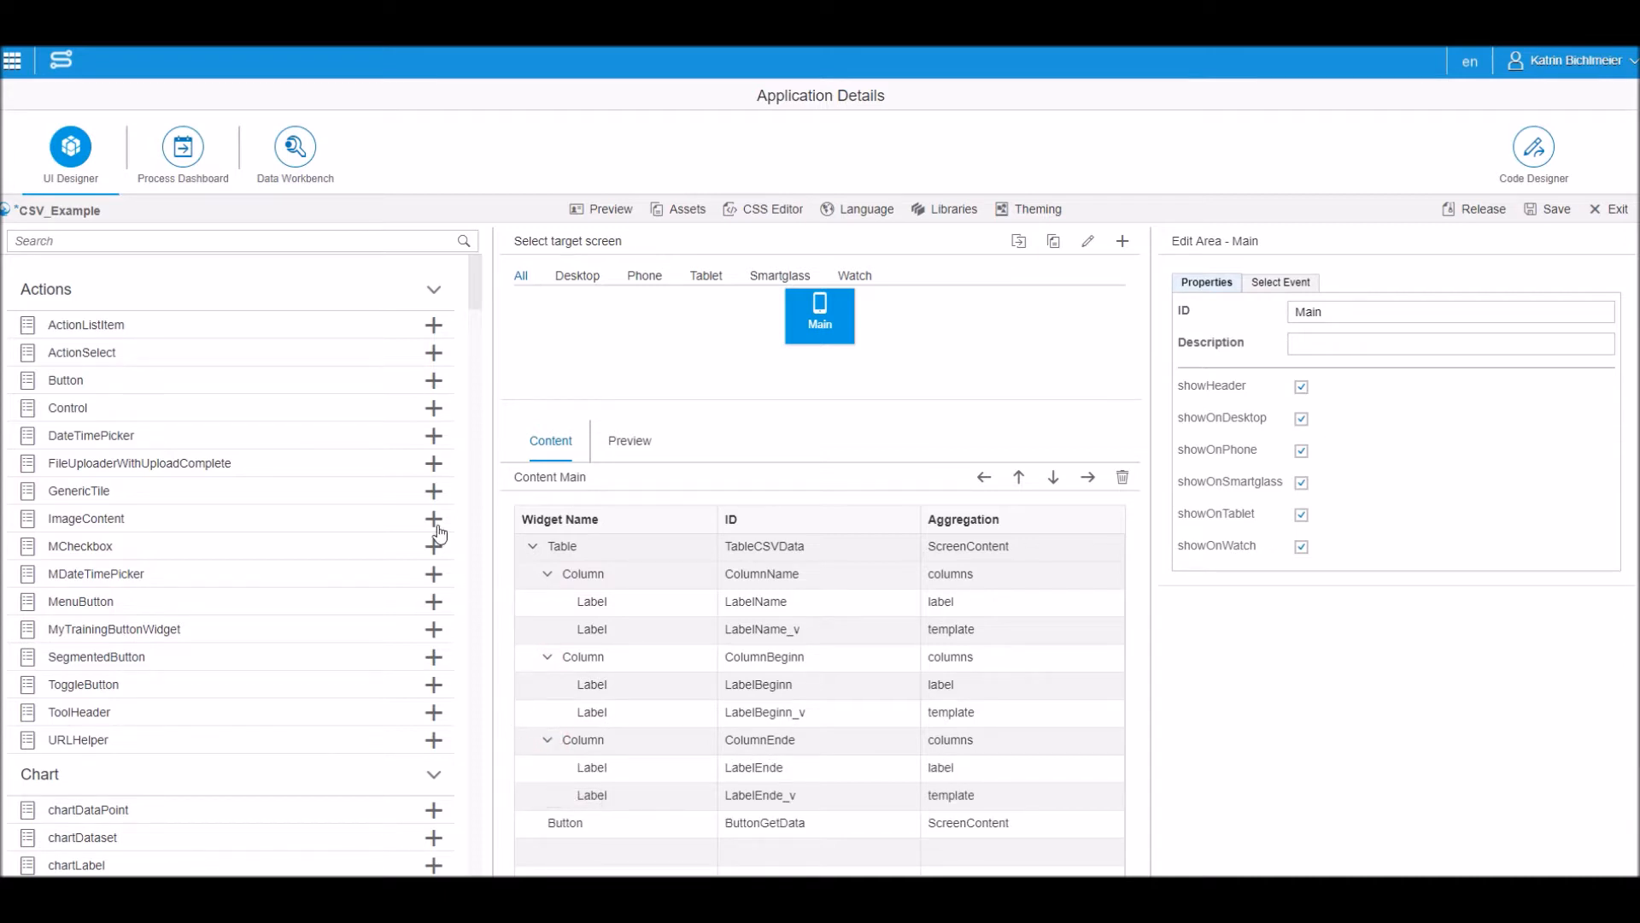
Add a ReadFile story described as "I want to load the data from the csv file after pressing the getData Button and display it in my table".
left_click(189, 147)
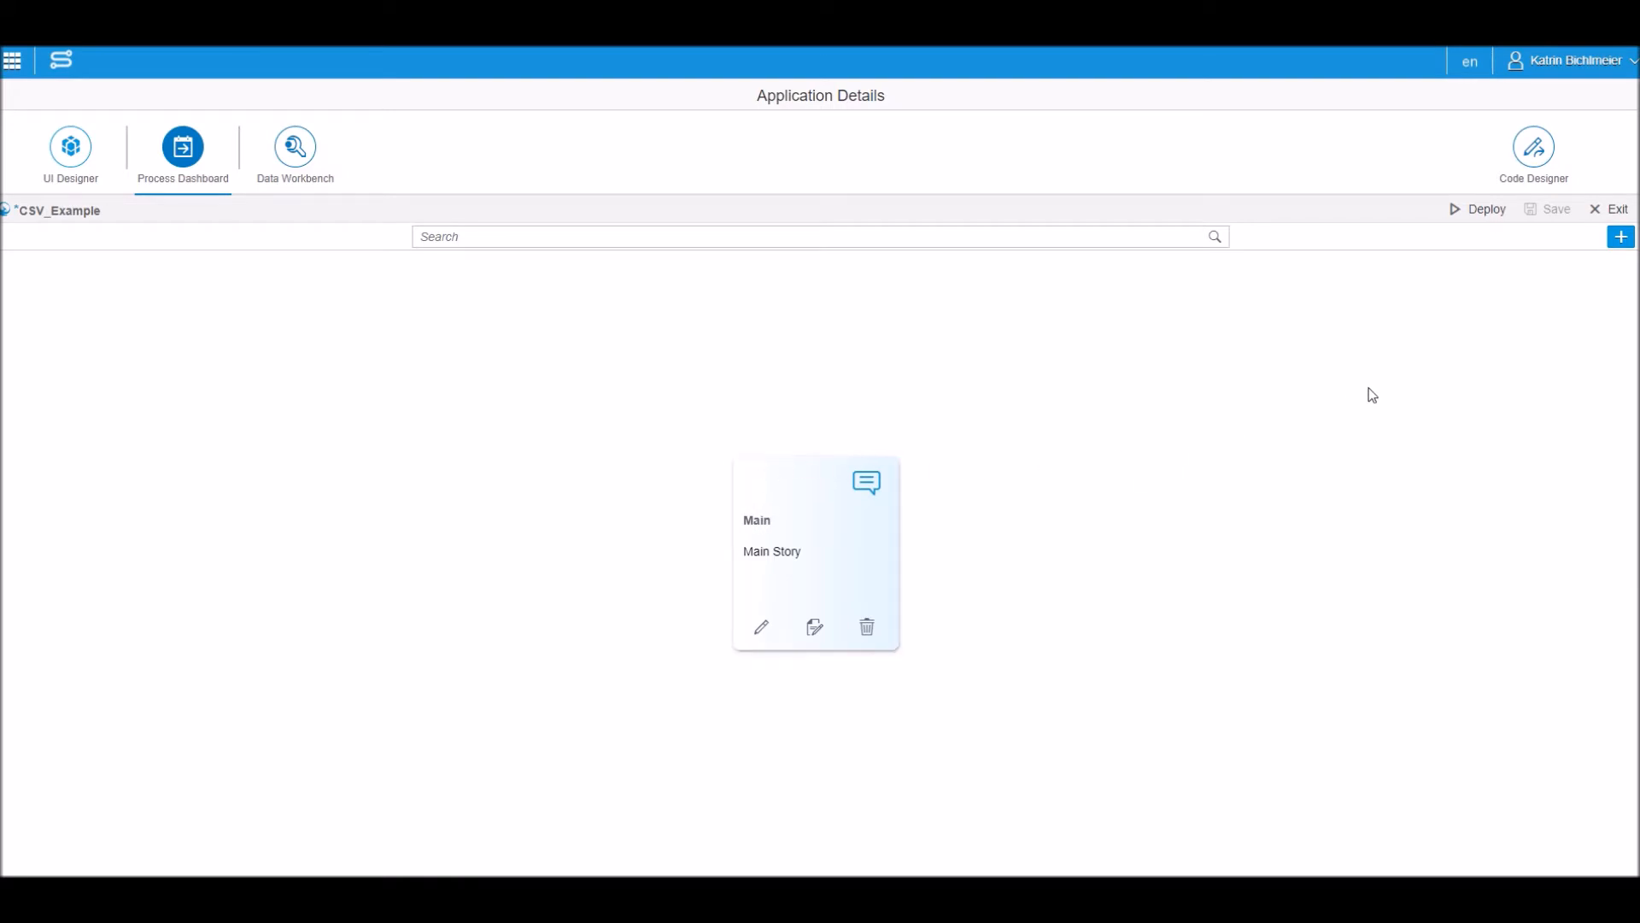
left_click(1620, 237)
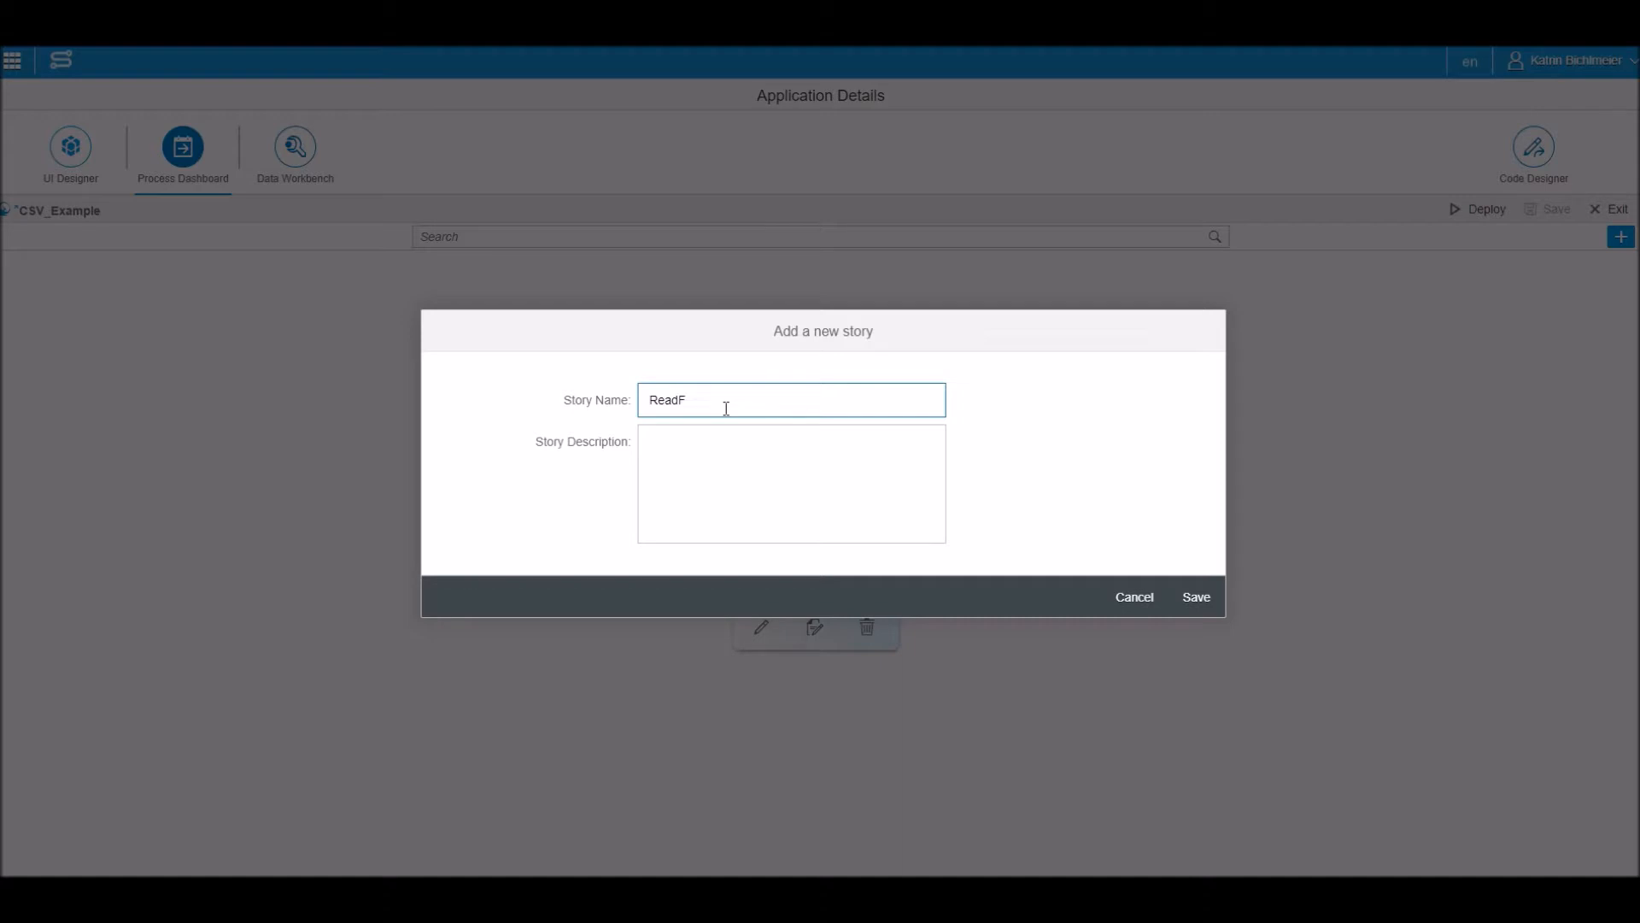
key("Tab")
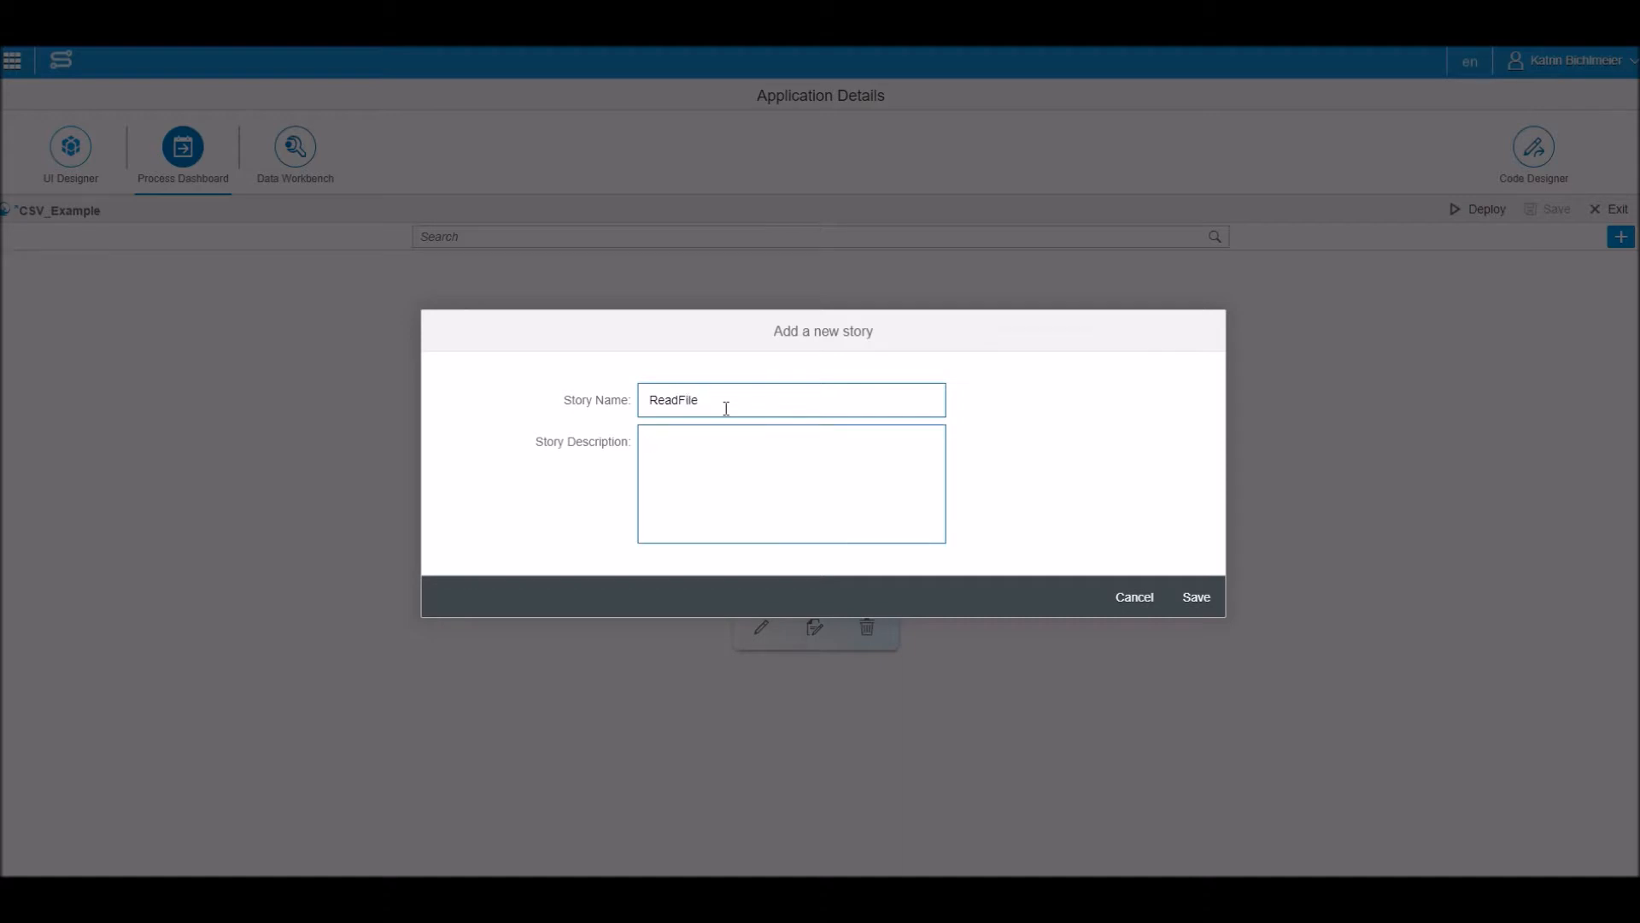
type("I want to load the data from the csv file after pressing the getData button and display it in the table.")
left_click(1196, 597)
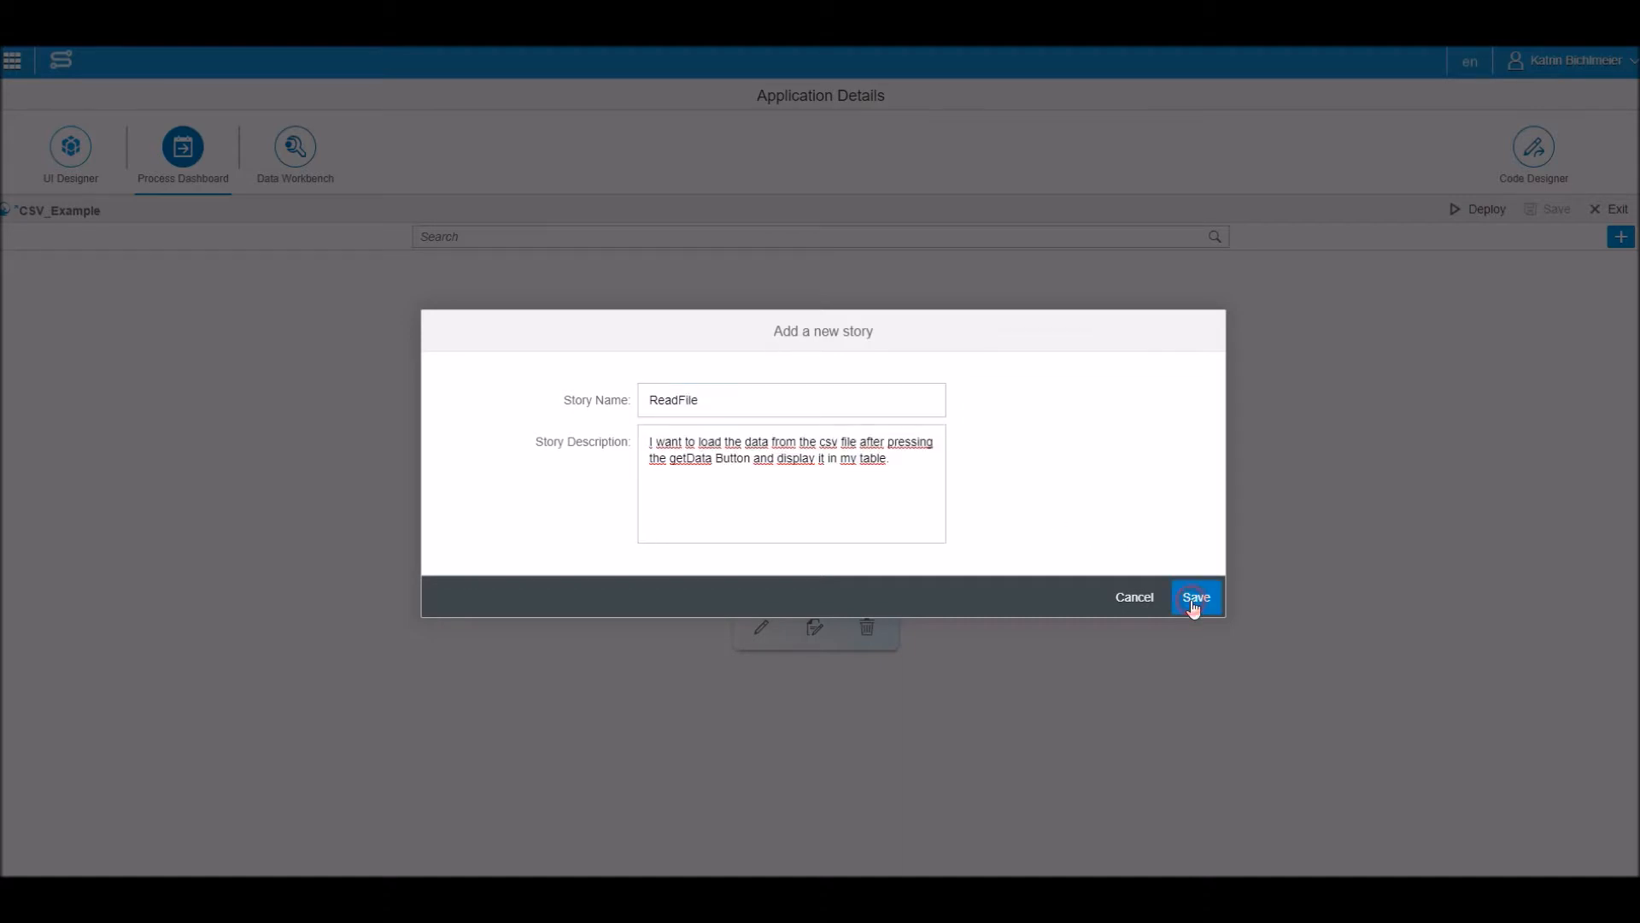
Open the ReadFile story's process and add an Event subscribed to the press event of ButtonGetData.
left_click(850, 628)
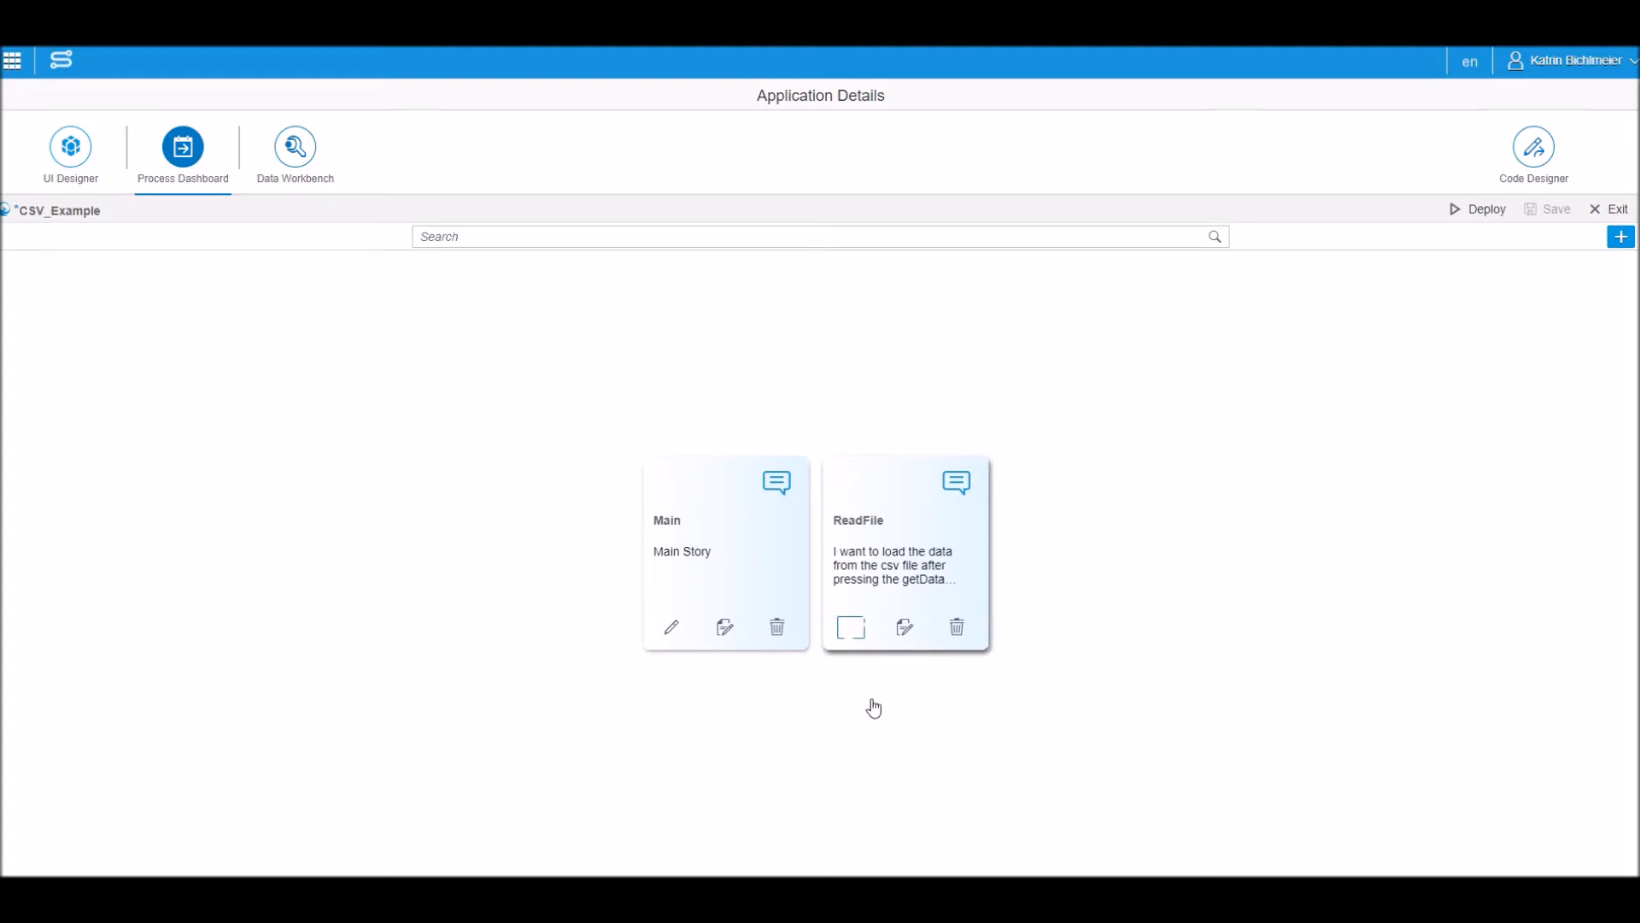
left_click(856, 642)
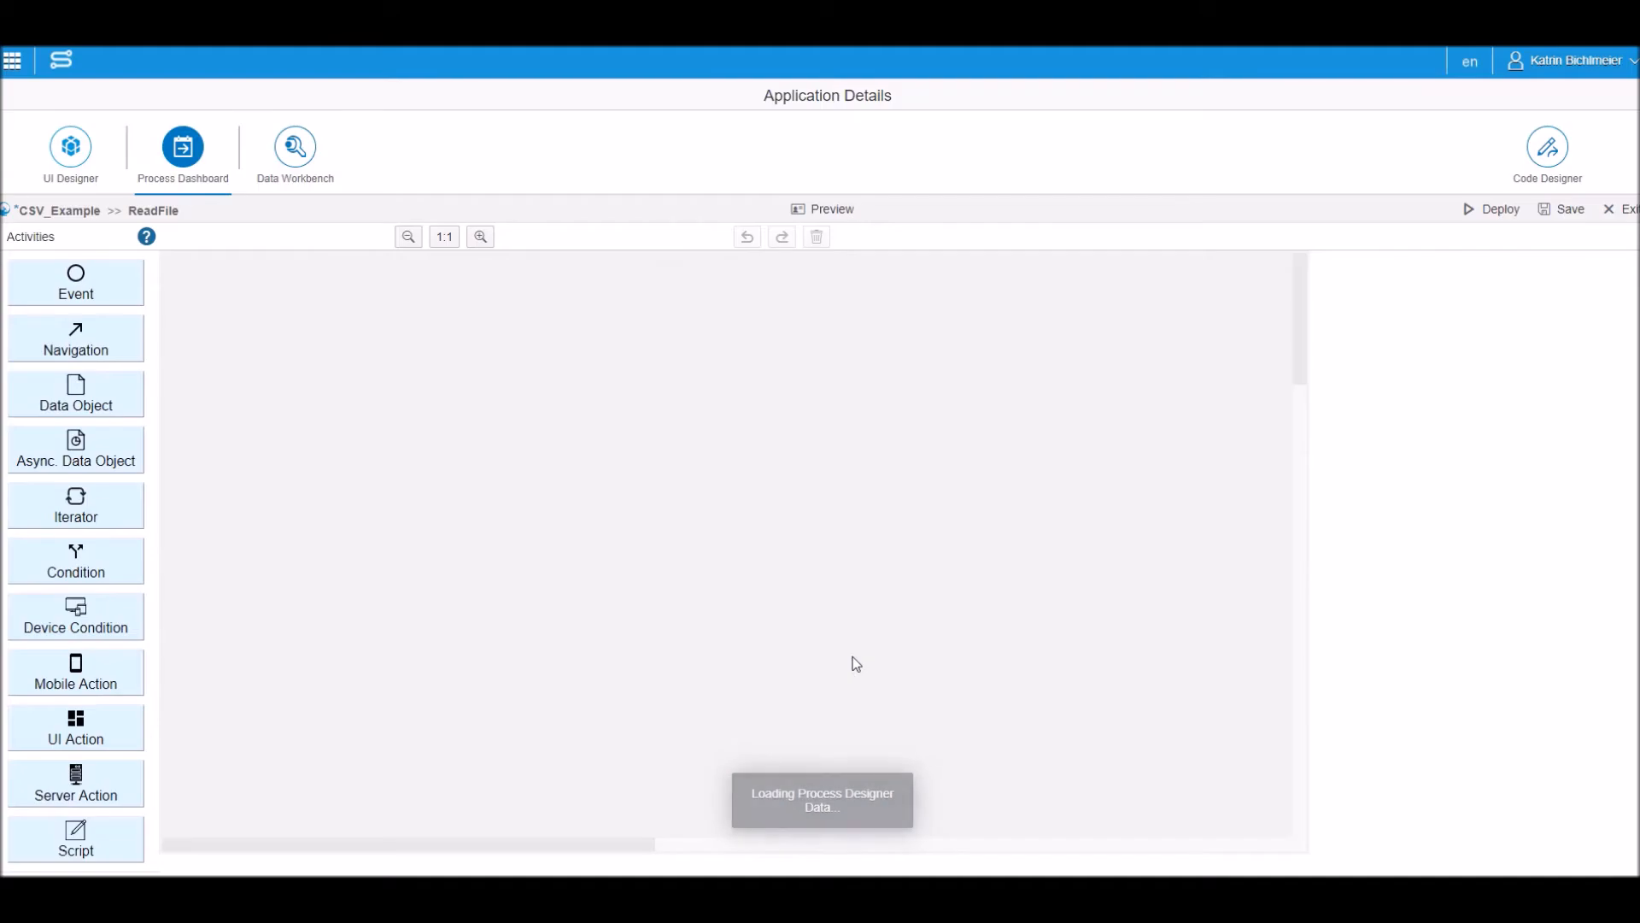
left_click_drag(125, 293, 530, 431)
left_click(476, 437)
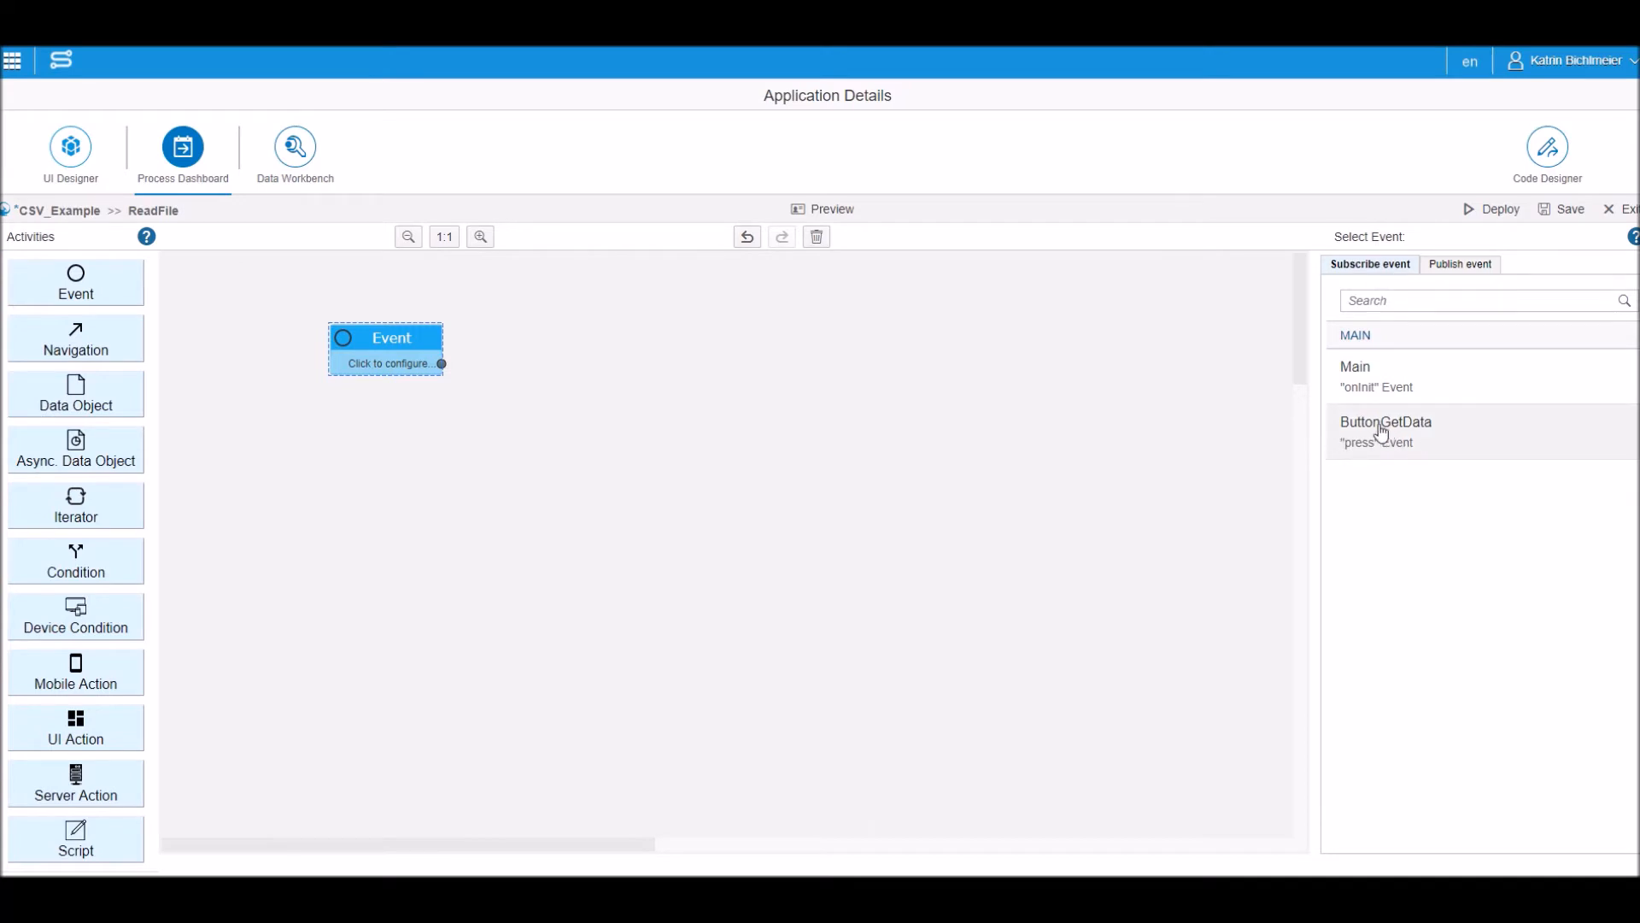
left_click(1400, 445)
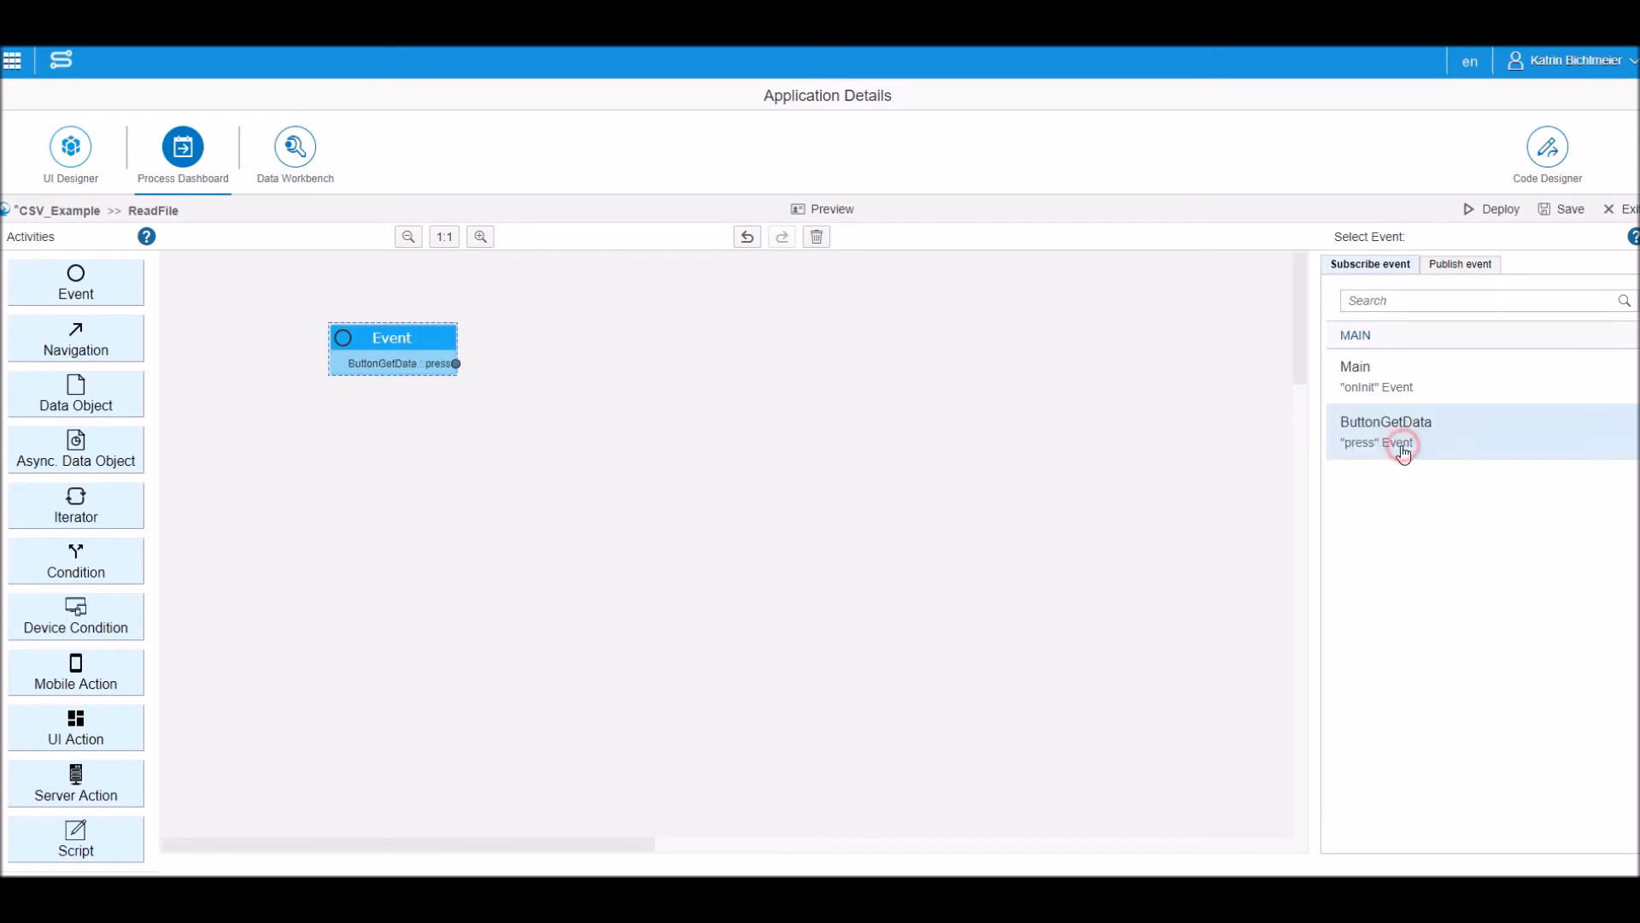
left_click(494, 472)
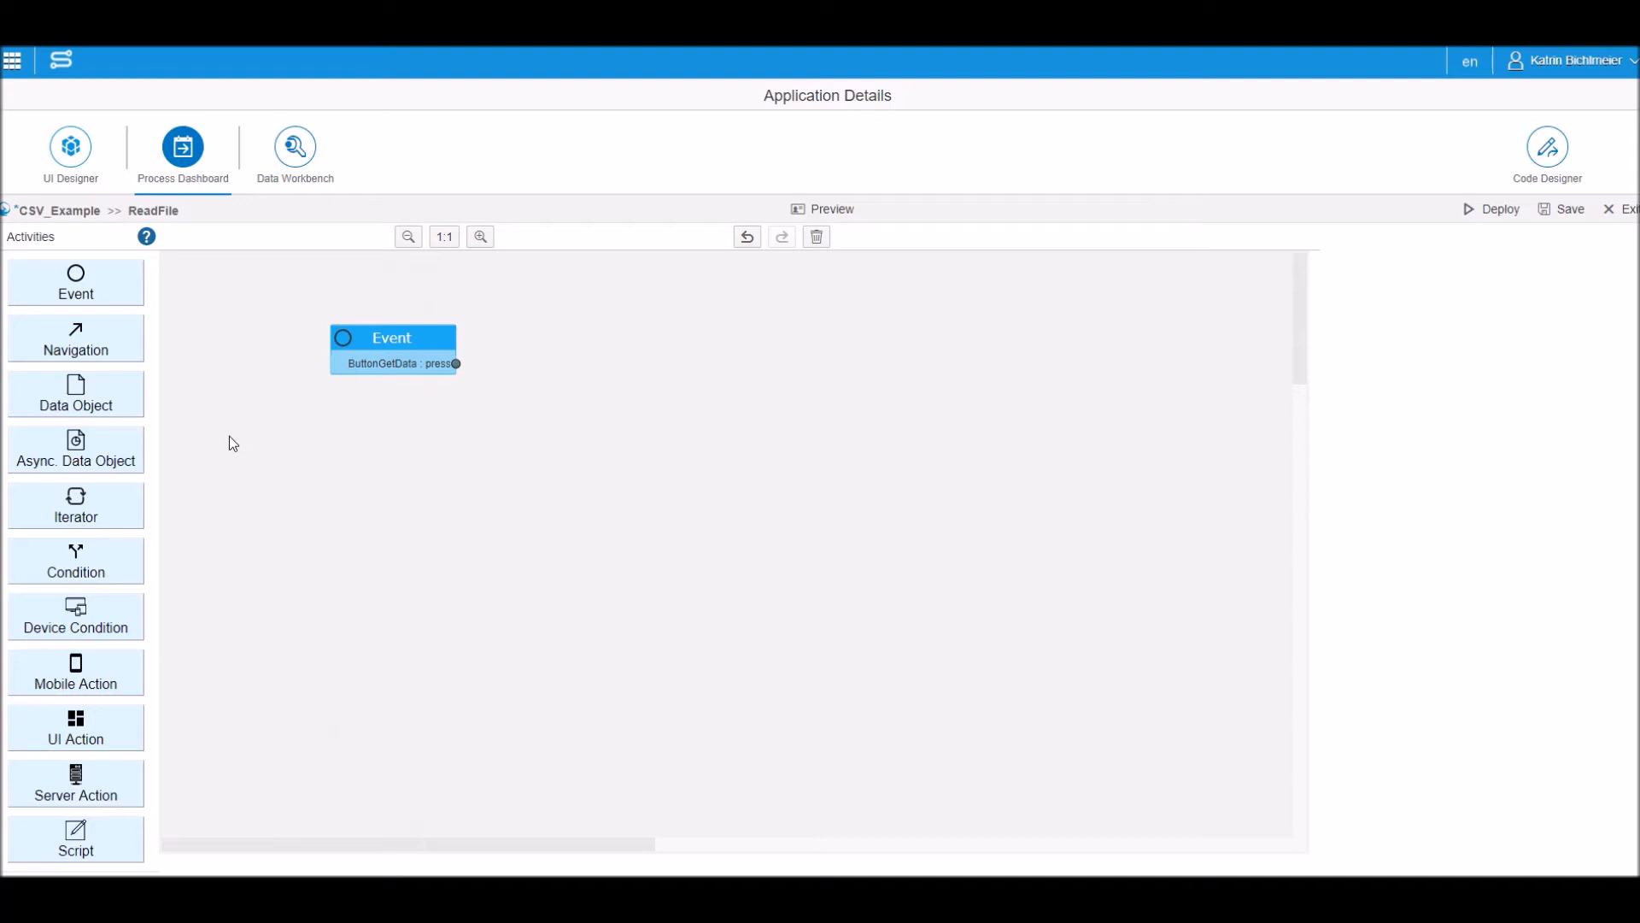
Add a Data Object linked to the ButtonGetData event and configure it as a connector call using CSV_DEMO with the read call.
left_click_drag(126, 411, 525, 374)
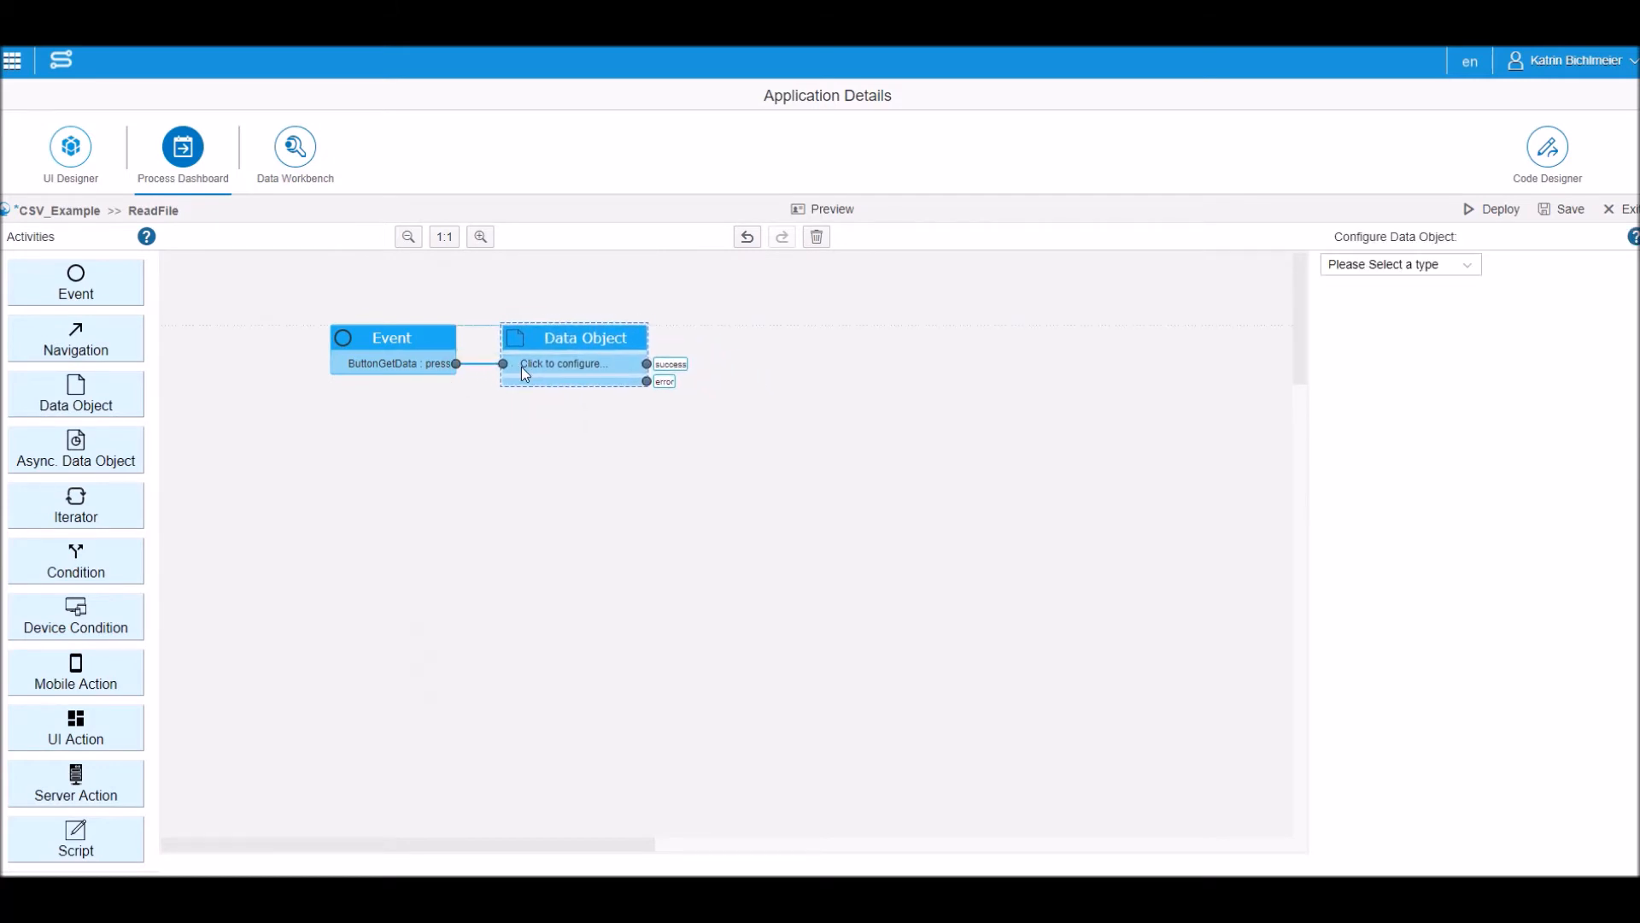
left_click(1450, 268)
left_click(1455, 336)
left_click(1445, 299)
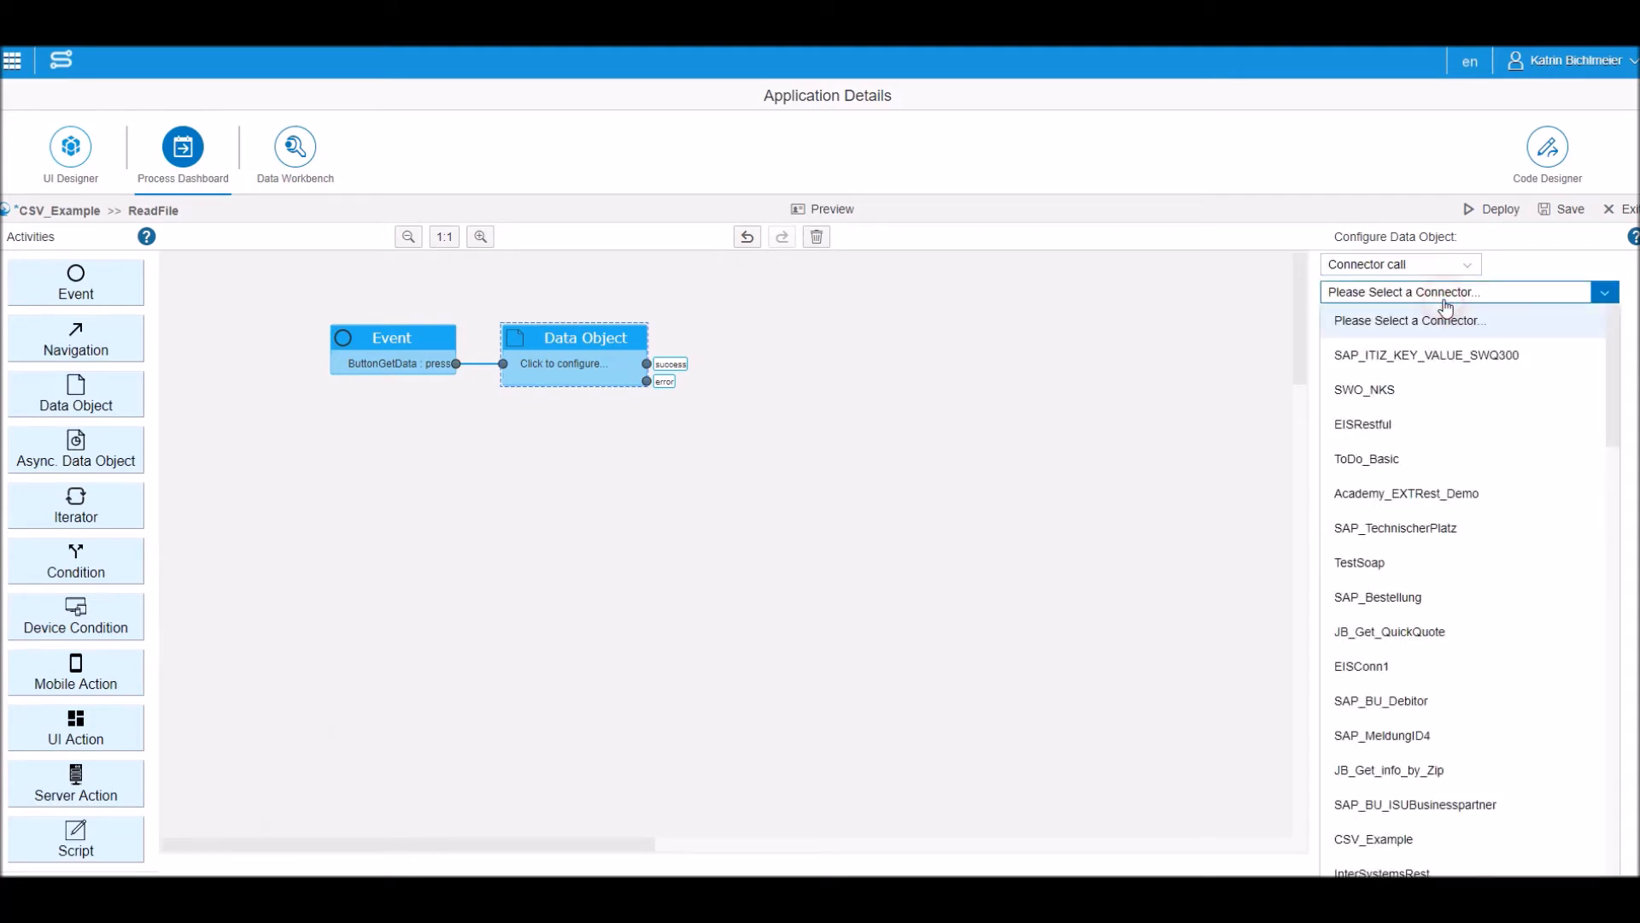
key("d")
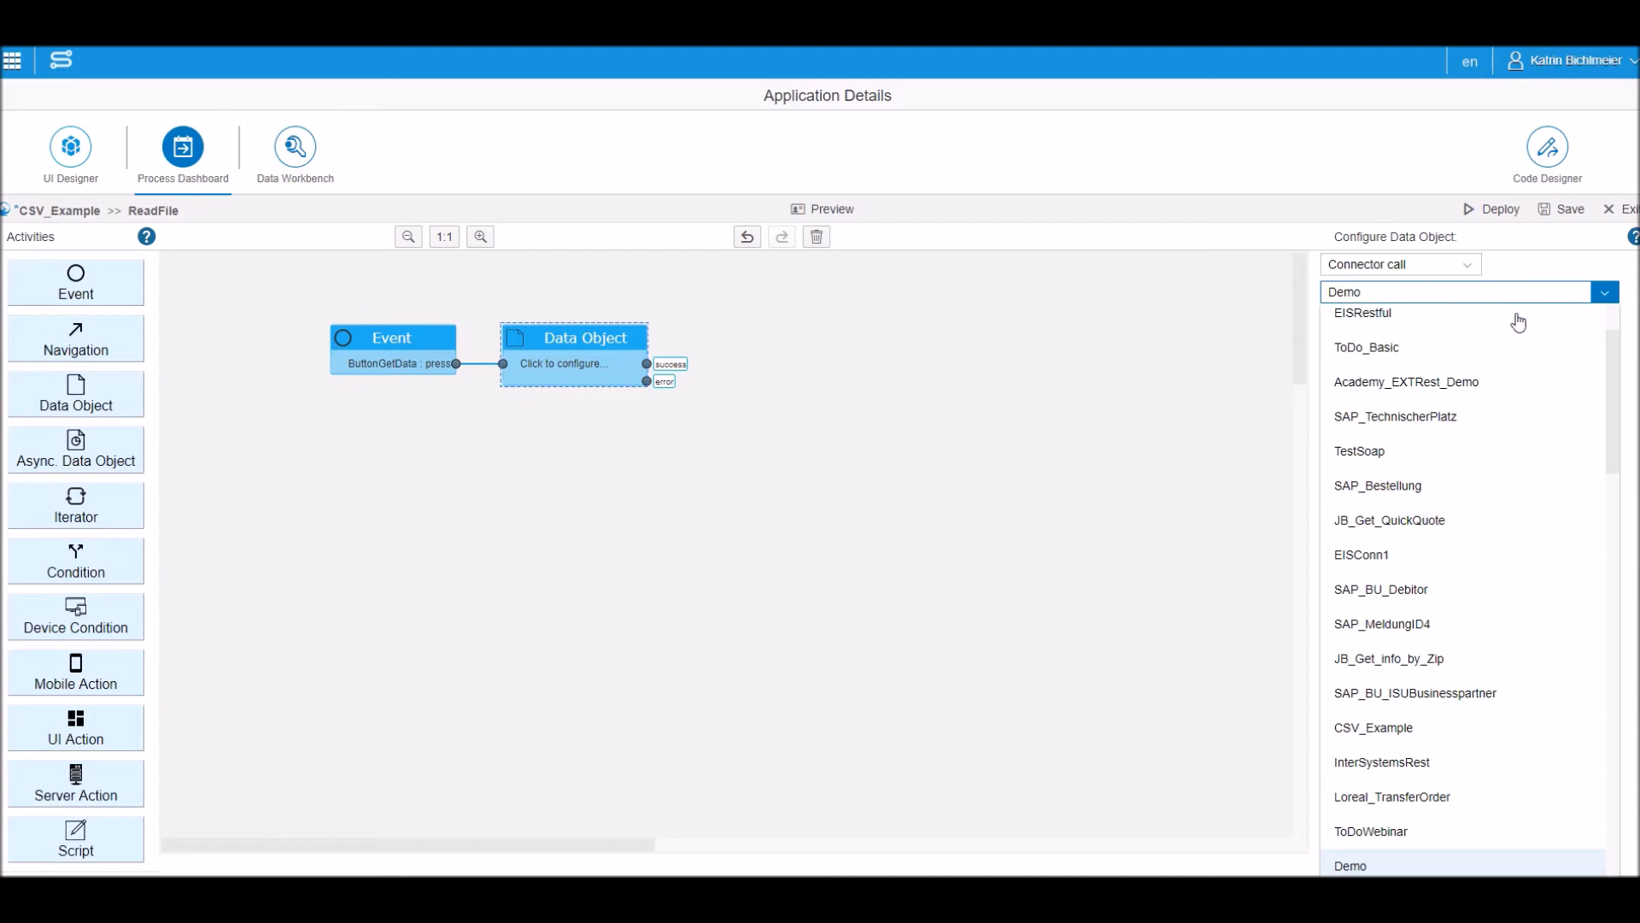
scroll(1538, 461, "down", 2)
scroll(1562, 612, "down", 6)
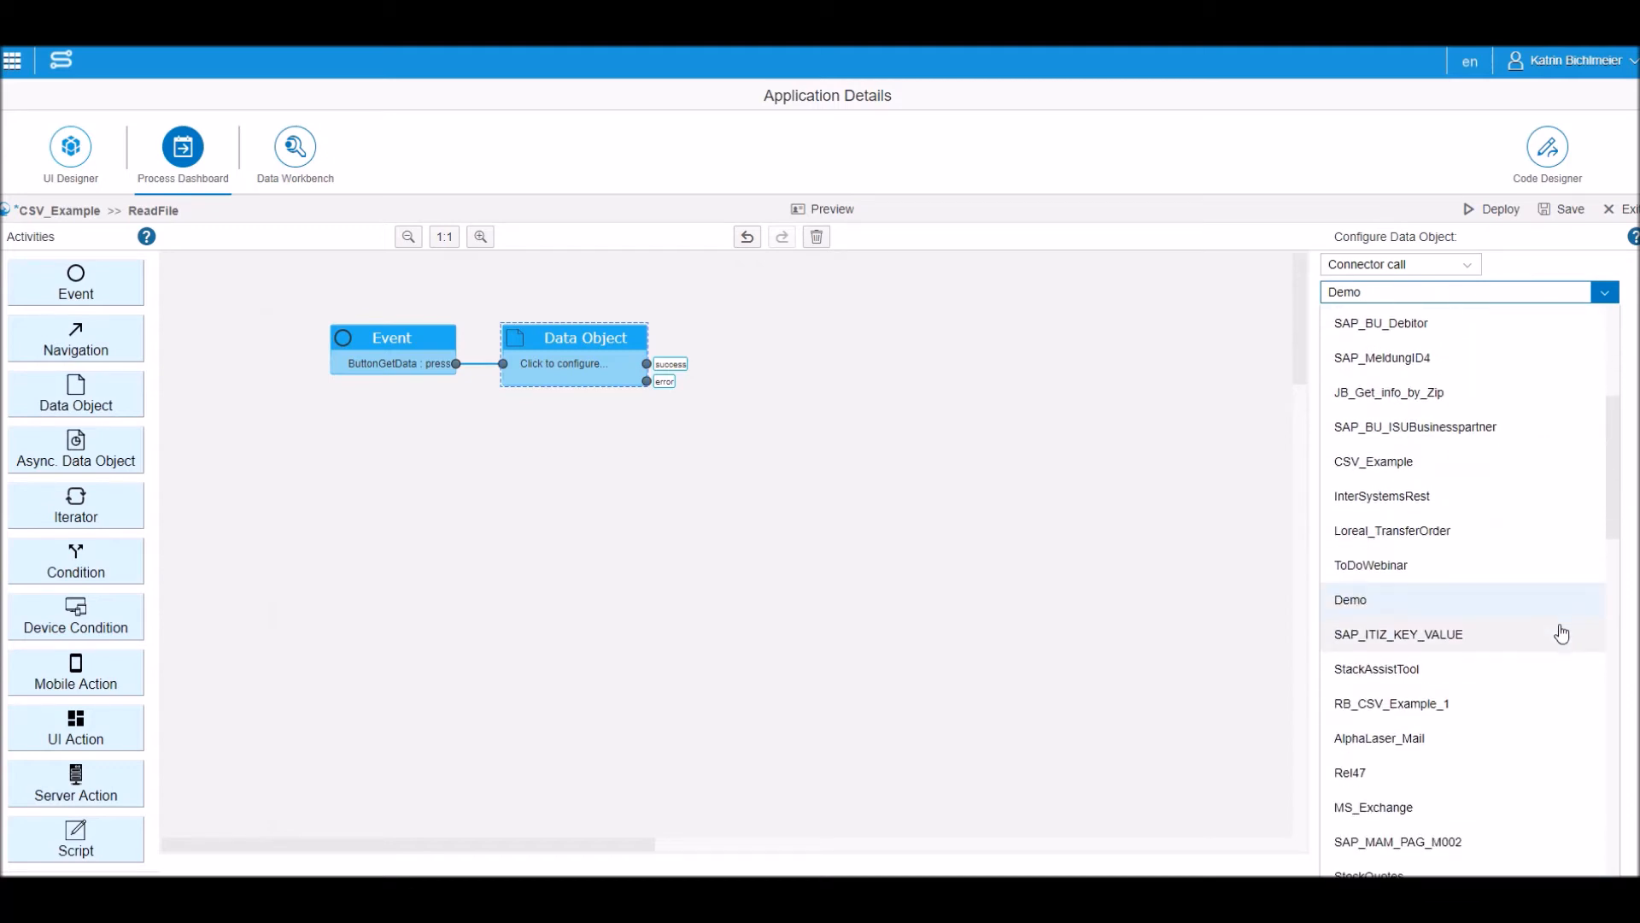
scroll(1560, 632, "down", 5)
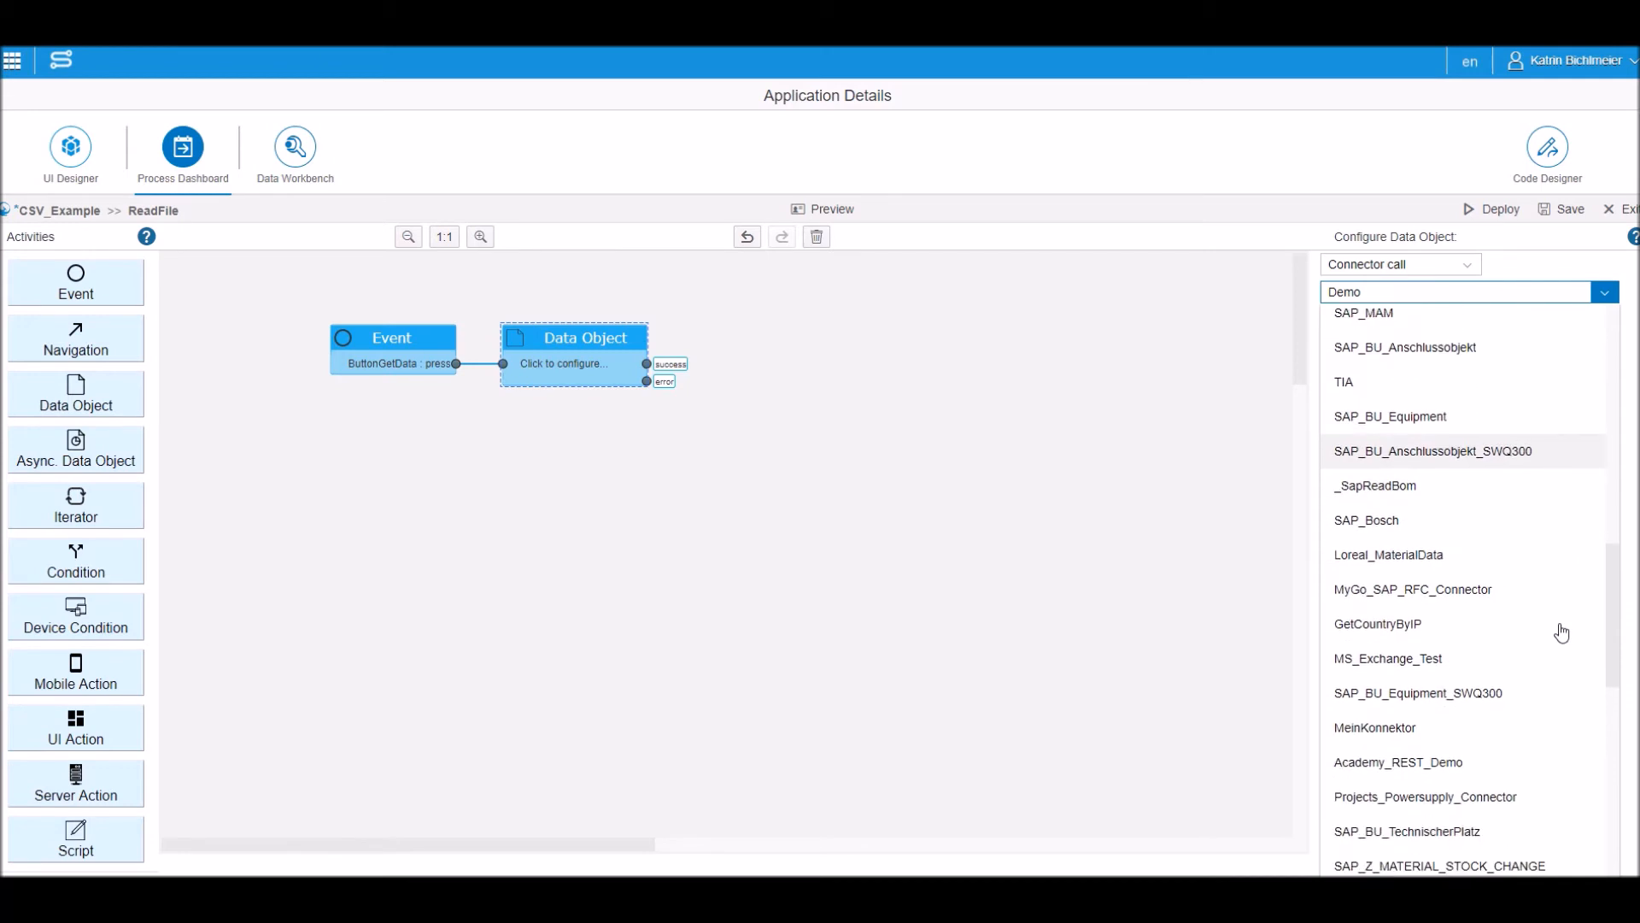
scroll(1548, 598, "down", 2)
left_click(1483, 623)
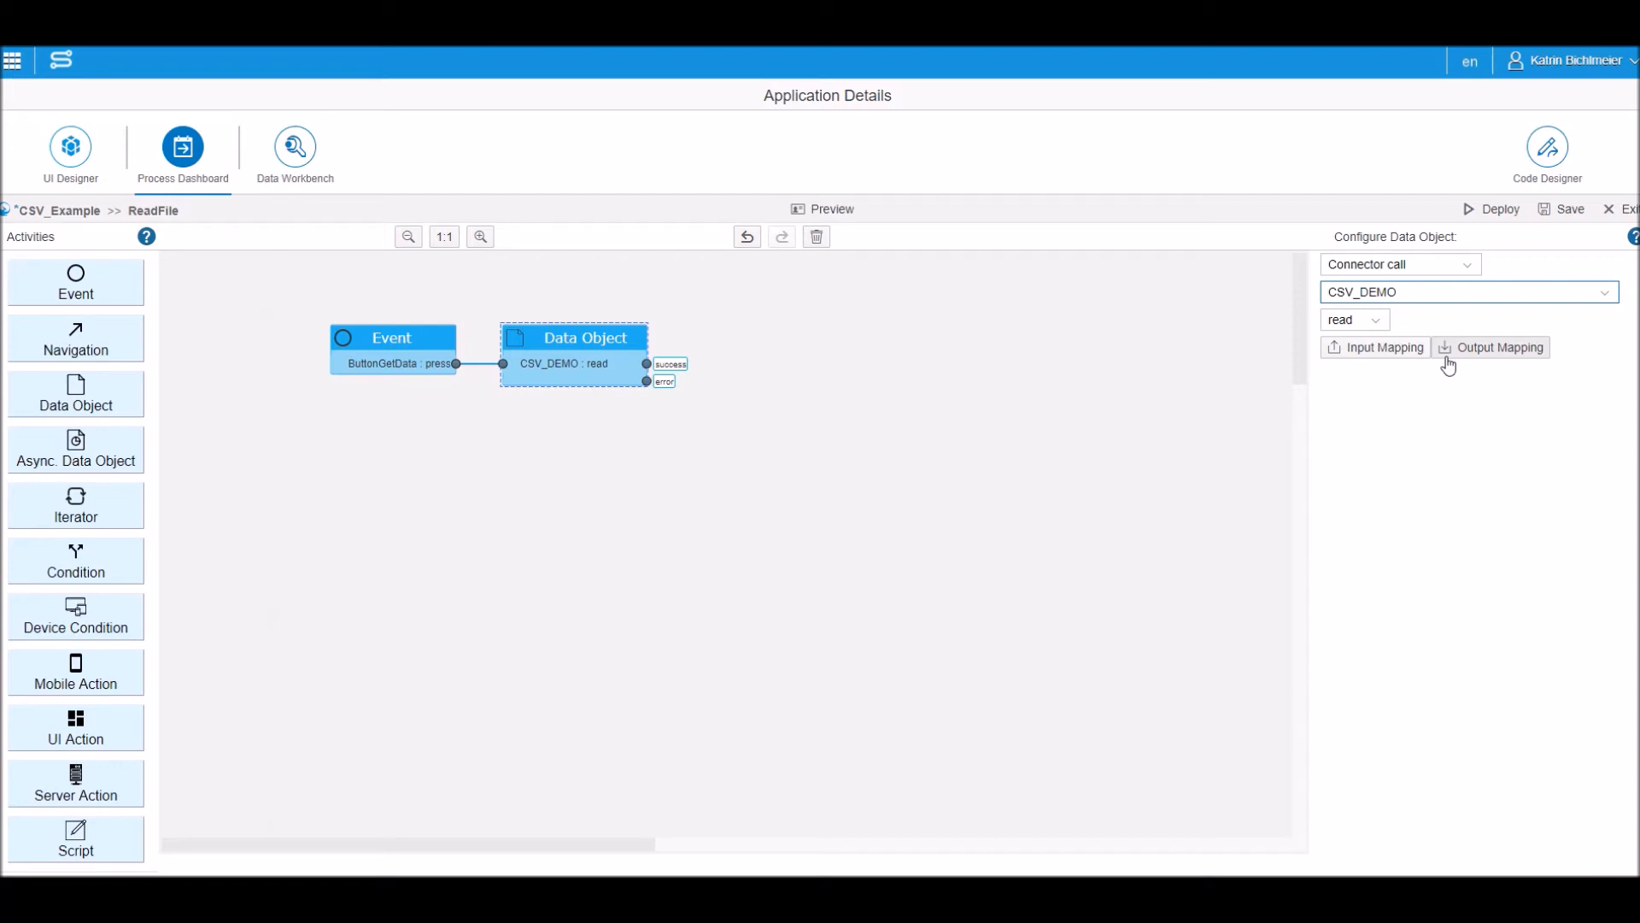
In the output mapping of the CSV_DEMO call, place the Response output and the TableCSVData widget and connect them.
left_click(1456, 362)
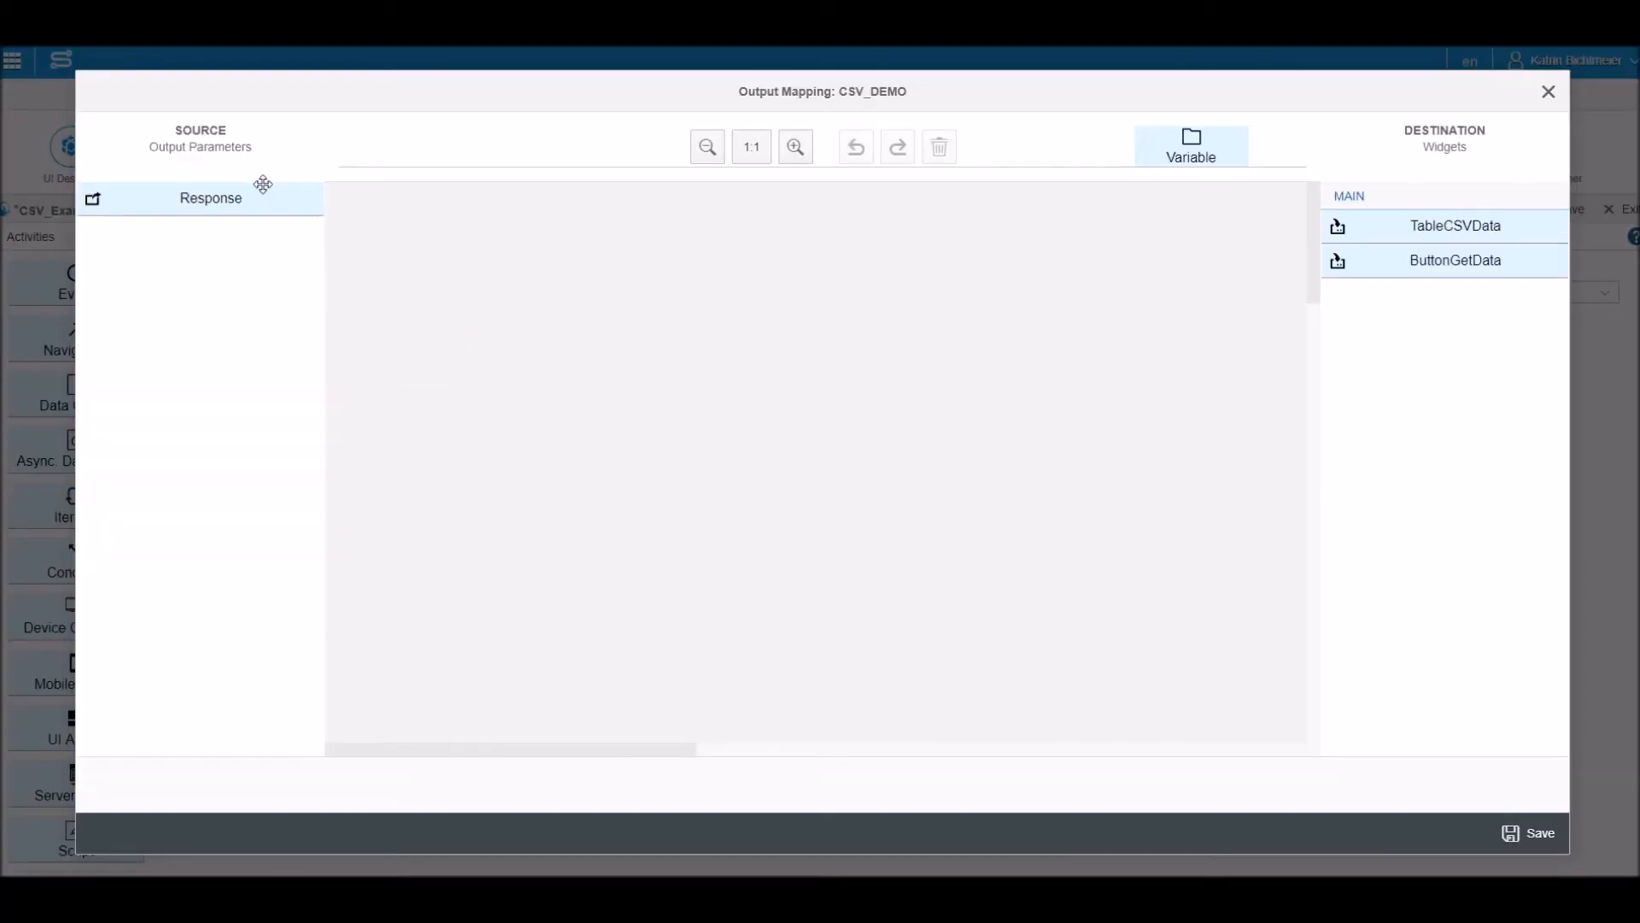
left_click_drag(263, 183, 655, 291)
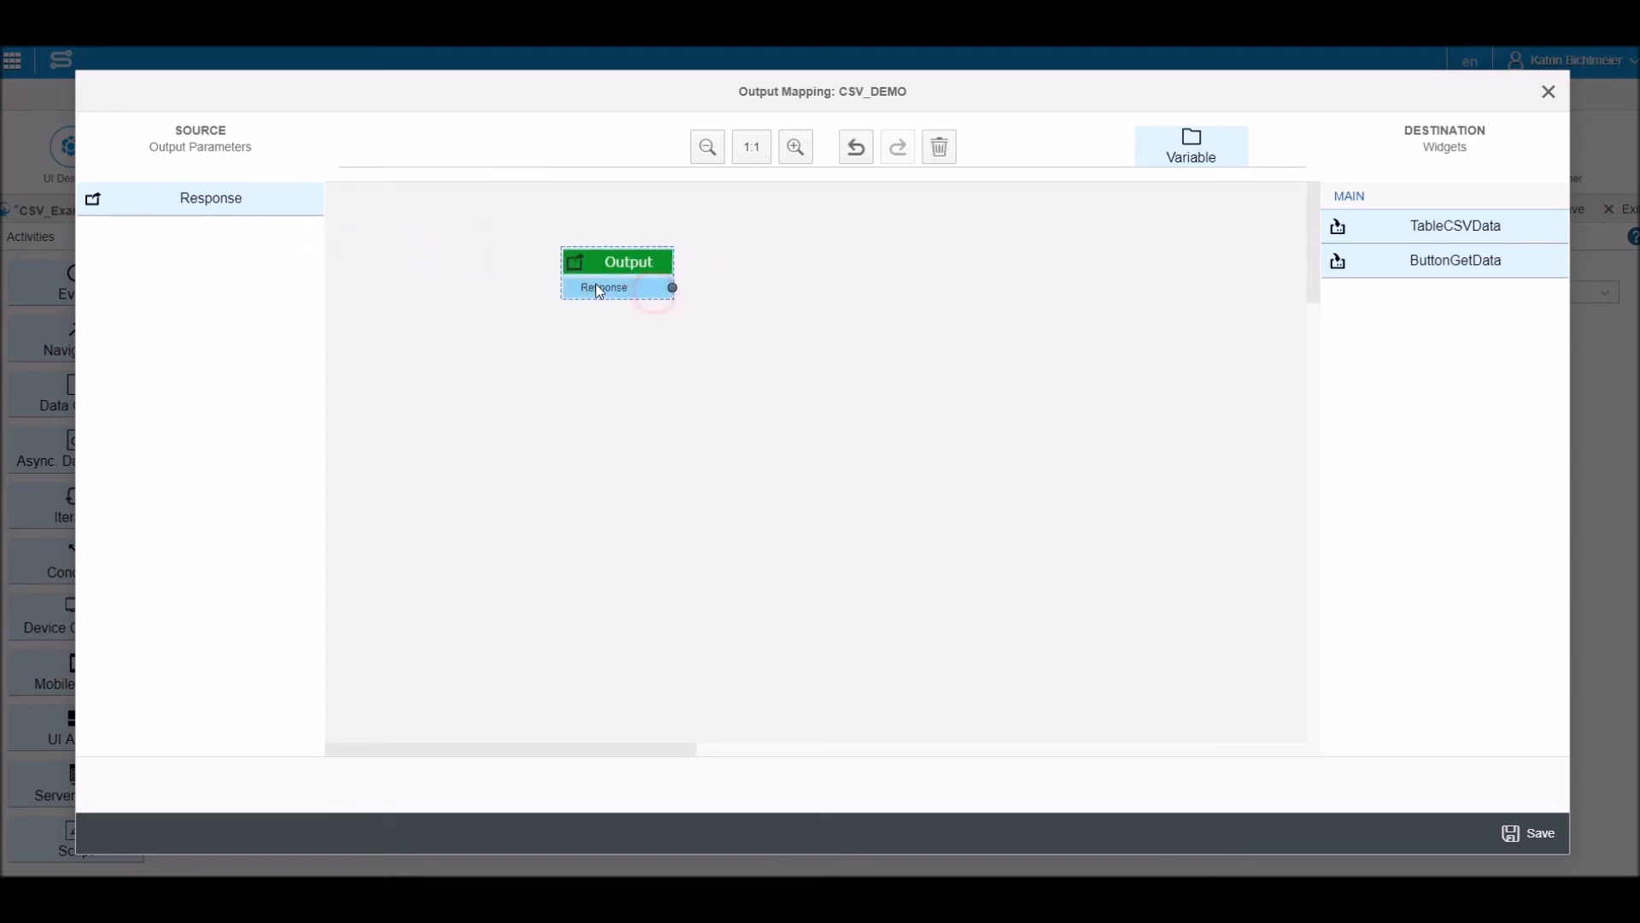
left_click_drag(1370, 227, 775, 264)
left_click_drag(673, 288, 741, 290)
Expose all parameters of the Response output for mapping: Beginn, Name and Ende.
left_click(657, 289)
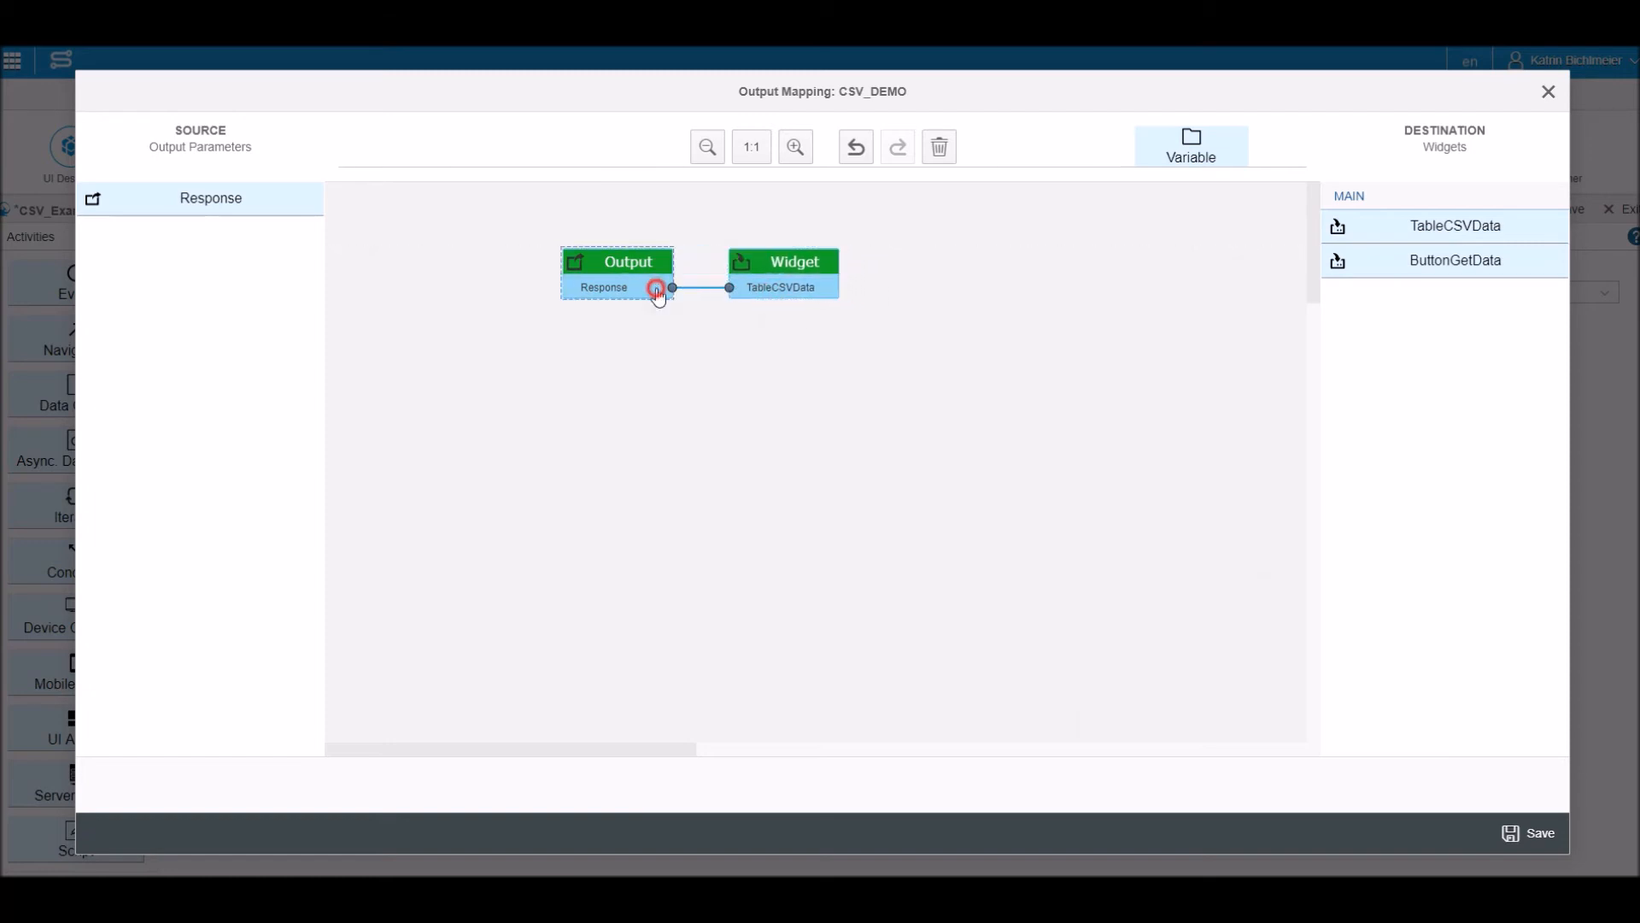
left_click(429, 174)
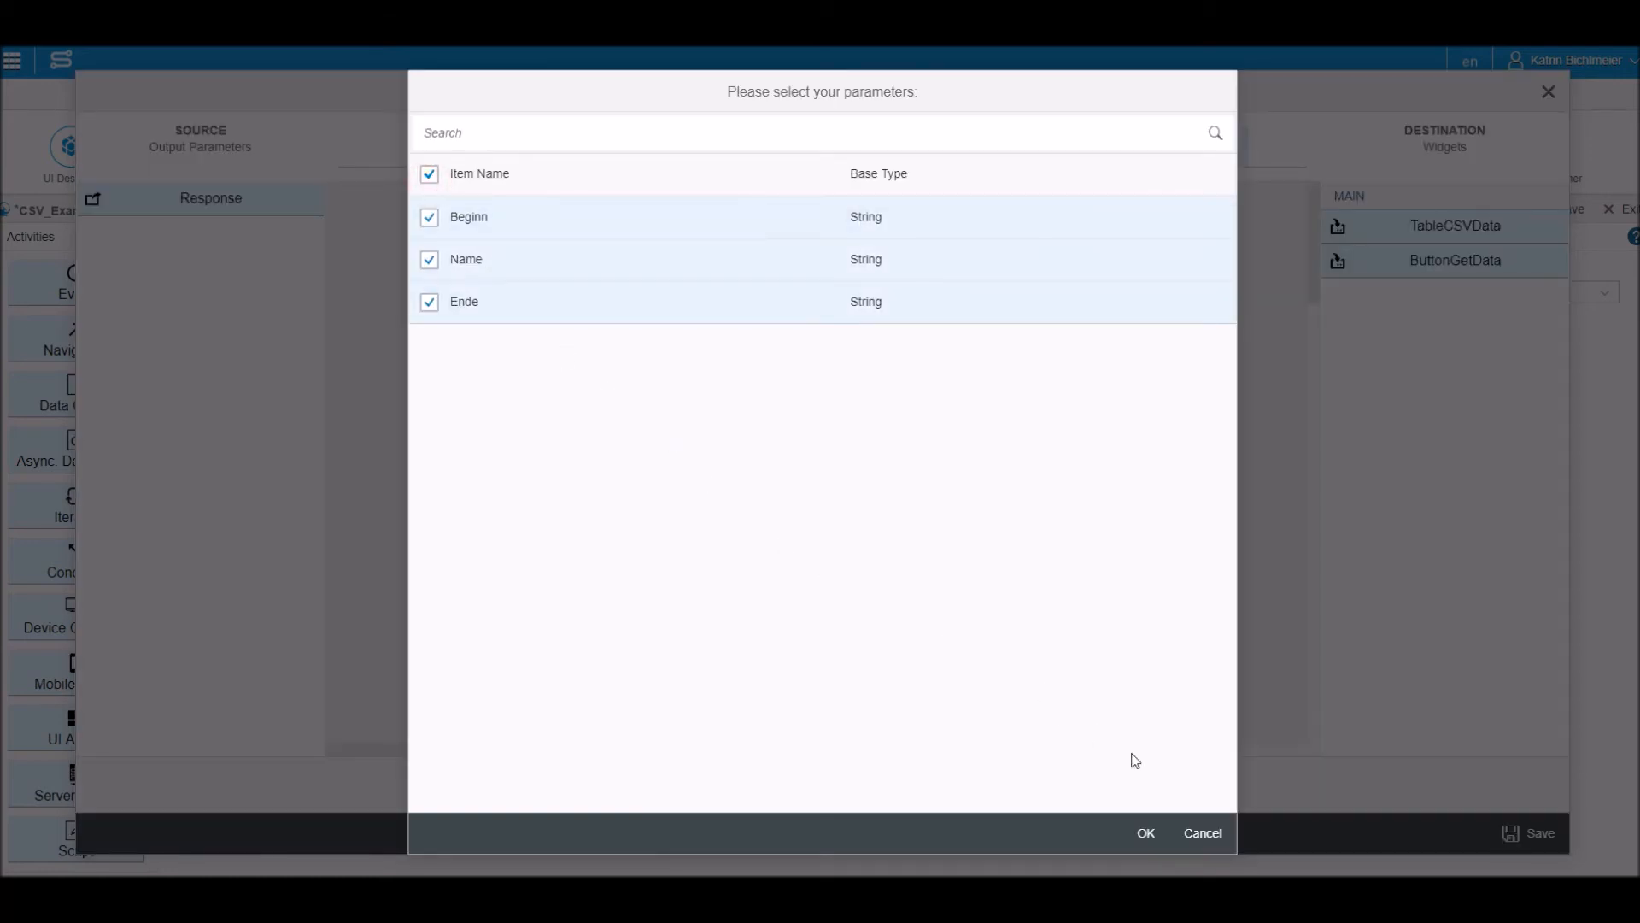
left_click(1146, 833)
Expose only the value labels LabelName_v, LabelBeginn_v and LabelEnde_v of the TableCSVData widget for mapping.
left_click(773, 294)
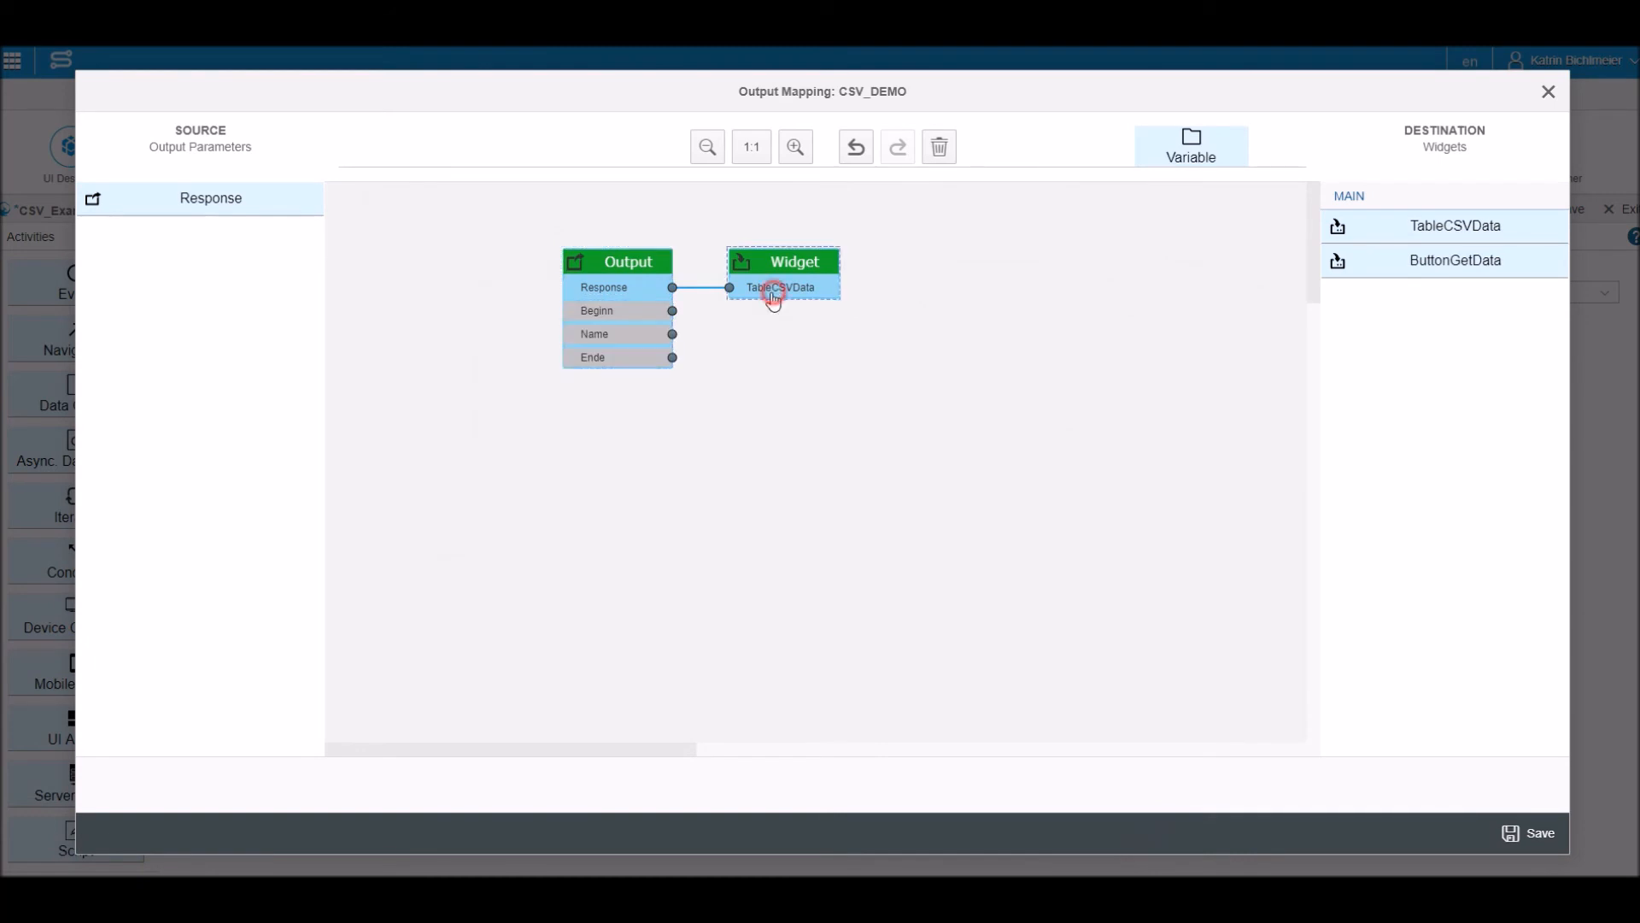
left_click(429, 173)
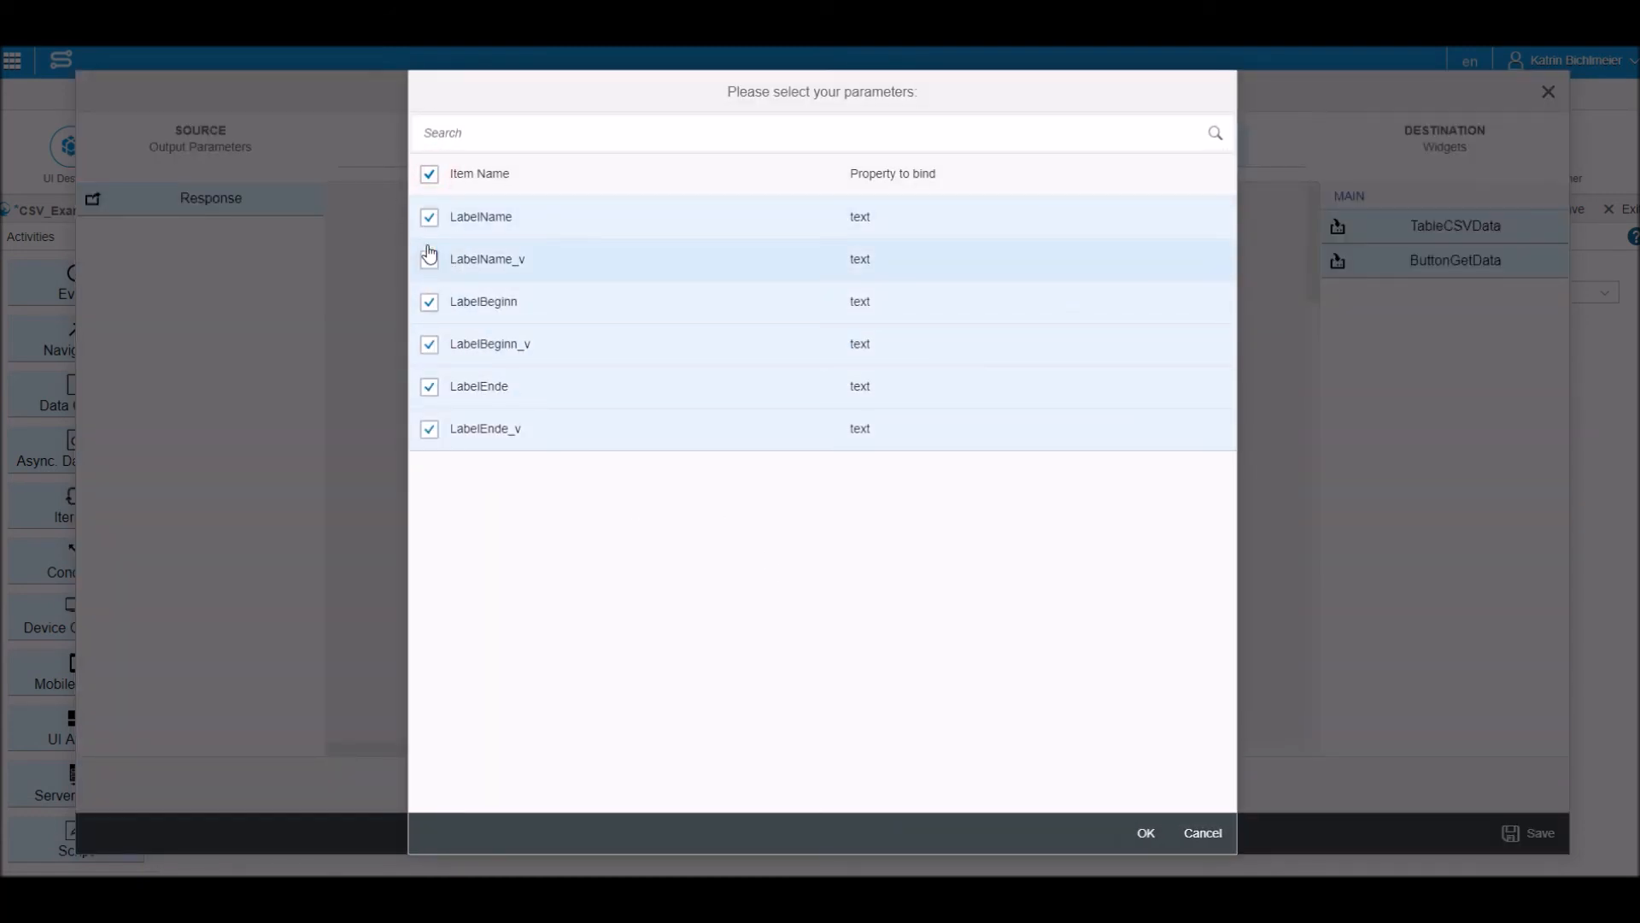
left_click(429, 218)
left_click(429, 302)
left_click(429, 387)
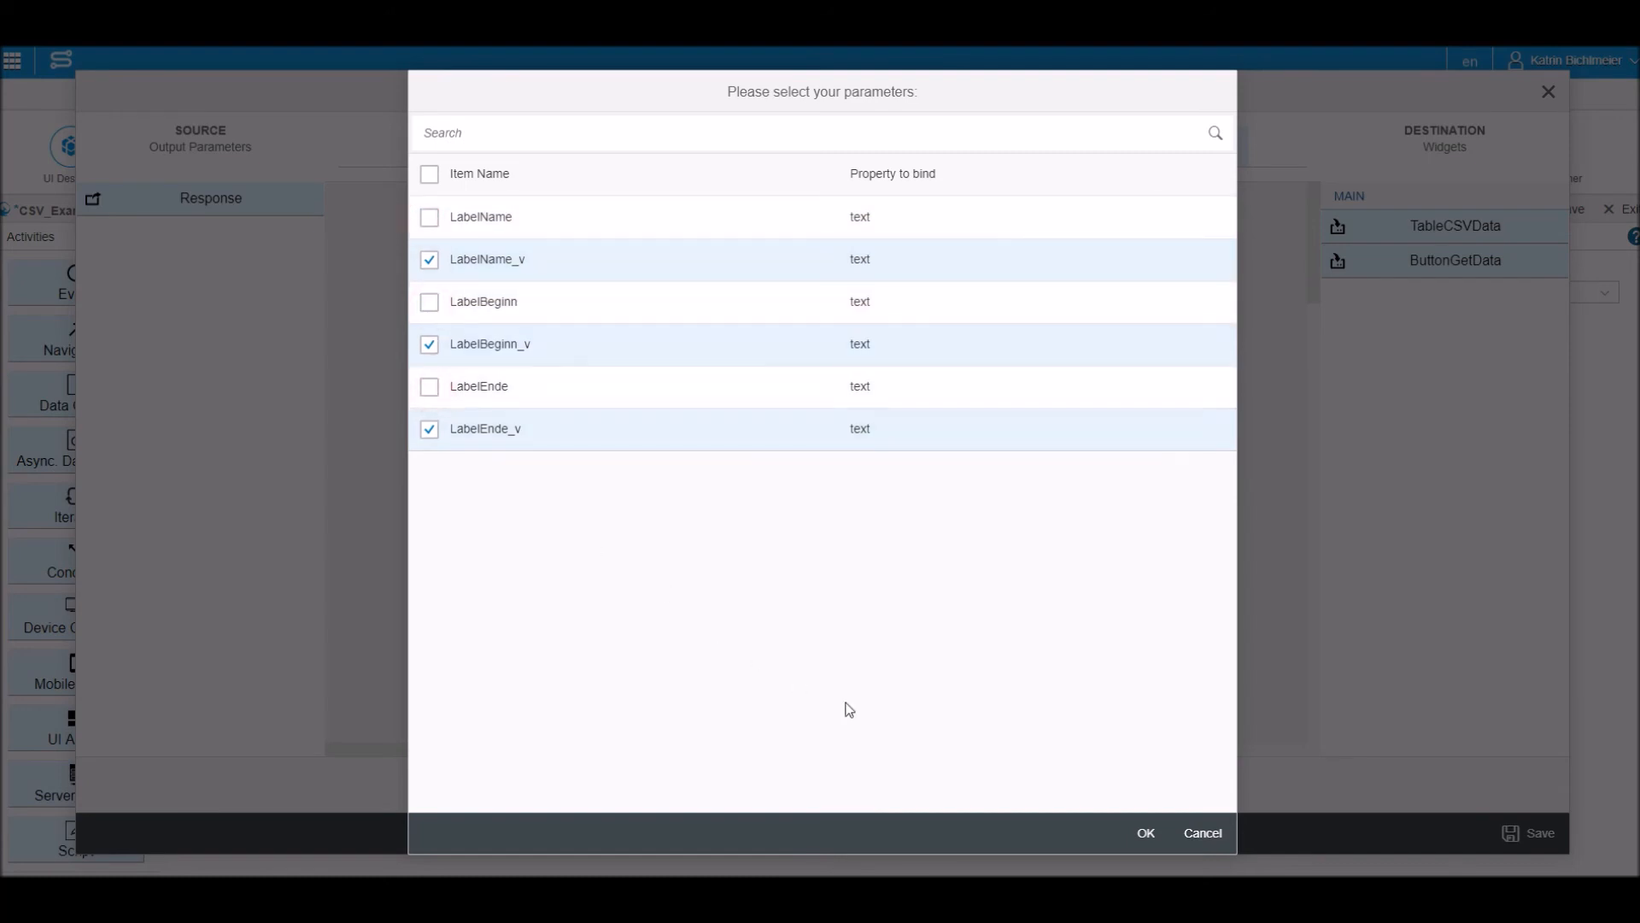
left_click(1154, 841)
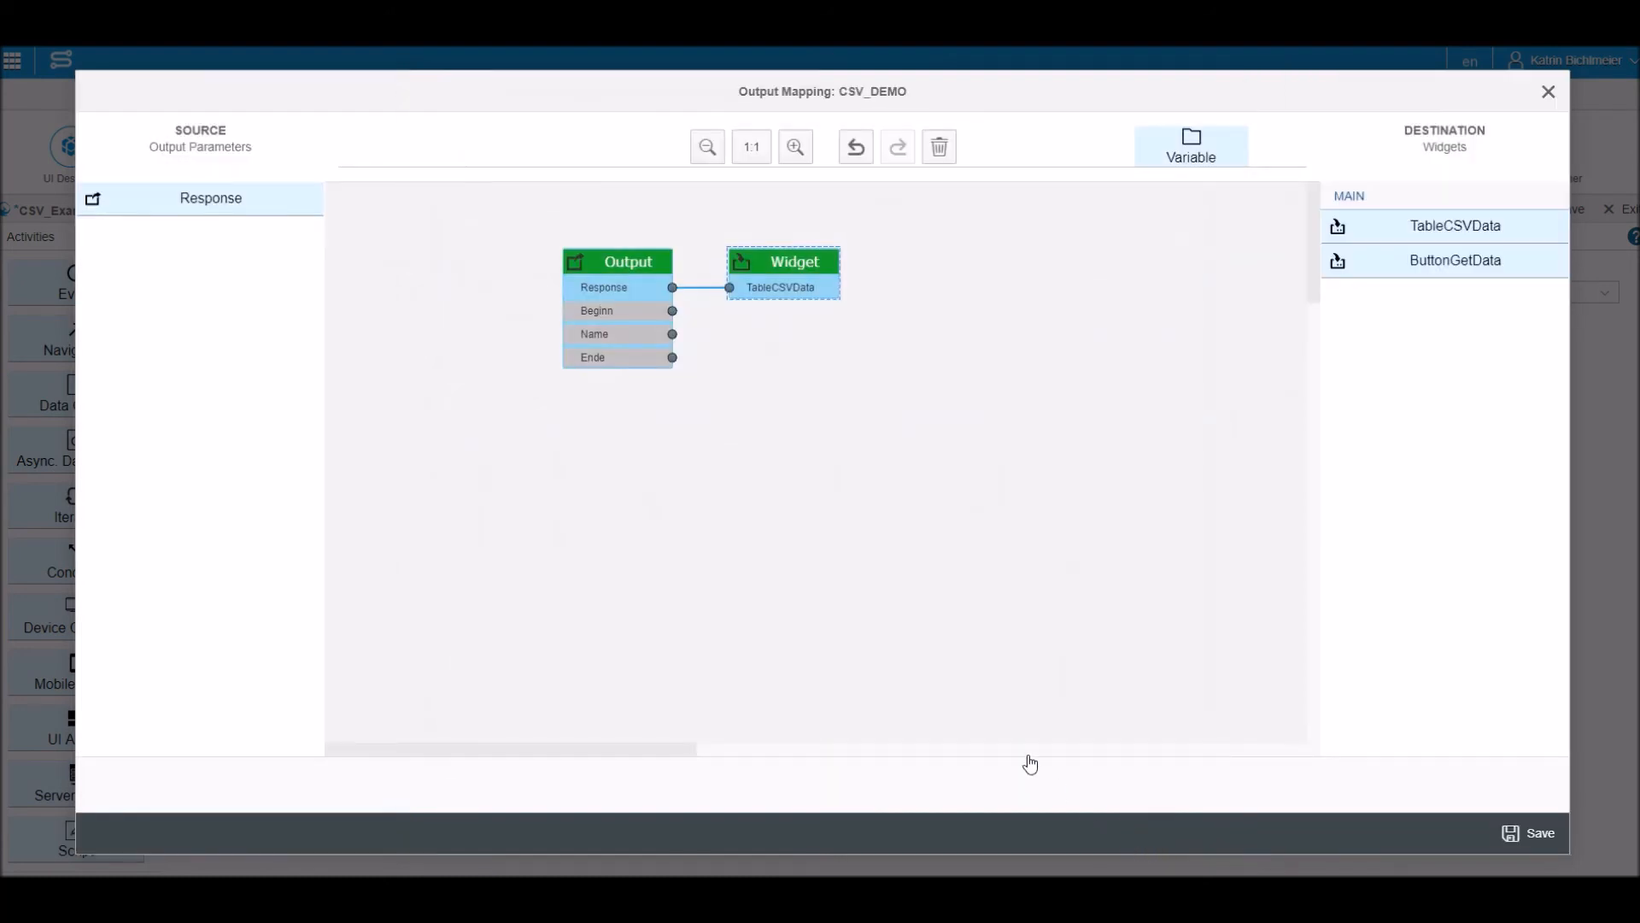
Map the Response fields to the matching TableCSVData value labels, then save the output mapping and the process.
mouse_move(679, 311)
left_mouse_down()
mouse_move(729, 335)
mouse_move(673, 334)
mouse_move(727, 311)
mouse_move(695, 355)
mouse_move(730, 357)
left_mouse_up()
left_click(1500, 830)
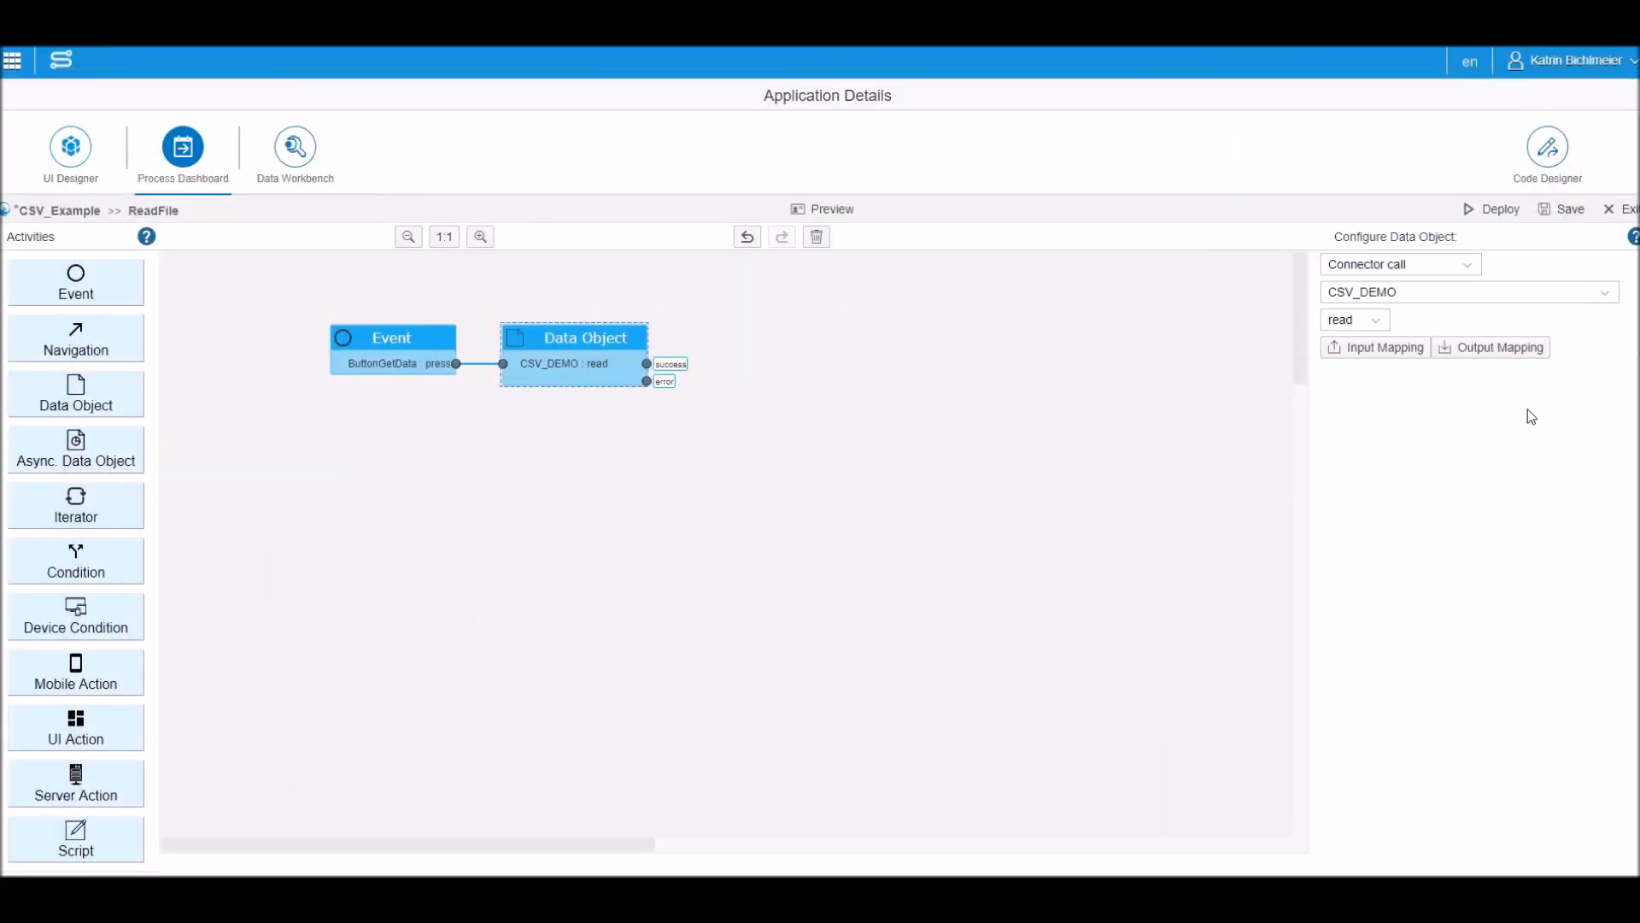
left_click(1567, 215)
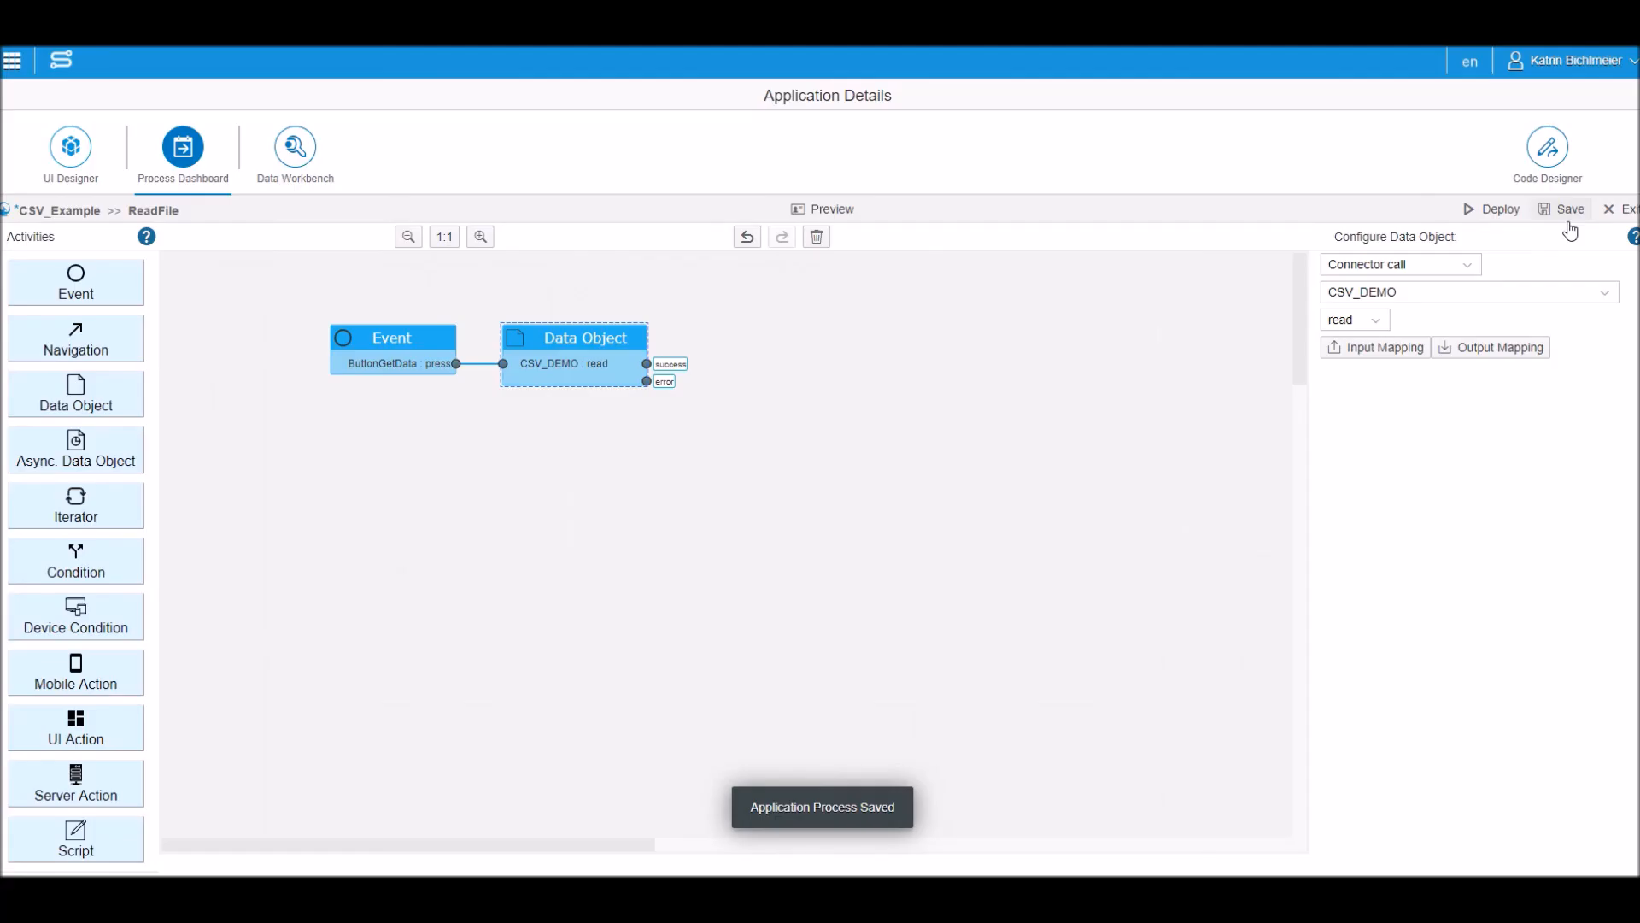
Preview the application and fetch the CSV data into the Main screen's table.
left_click(857, 216)
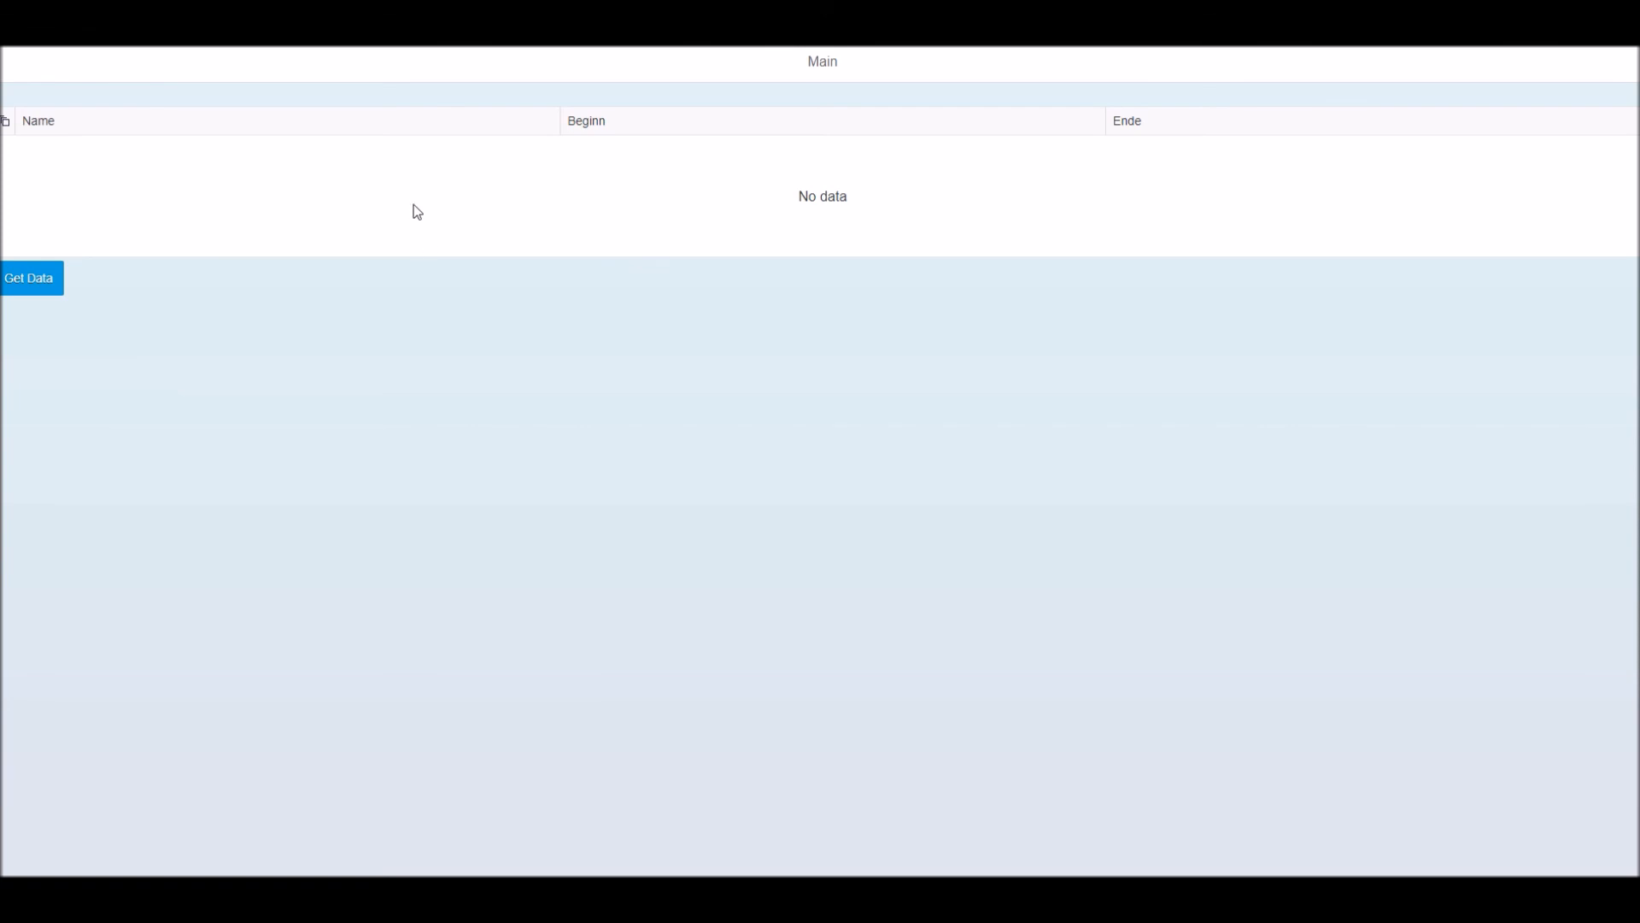
left_click(31, 288)
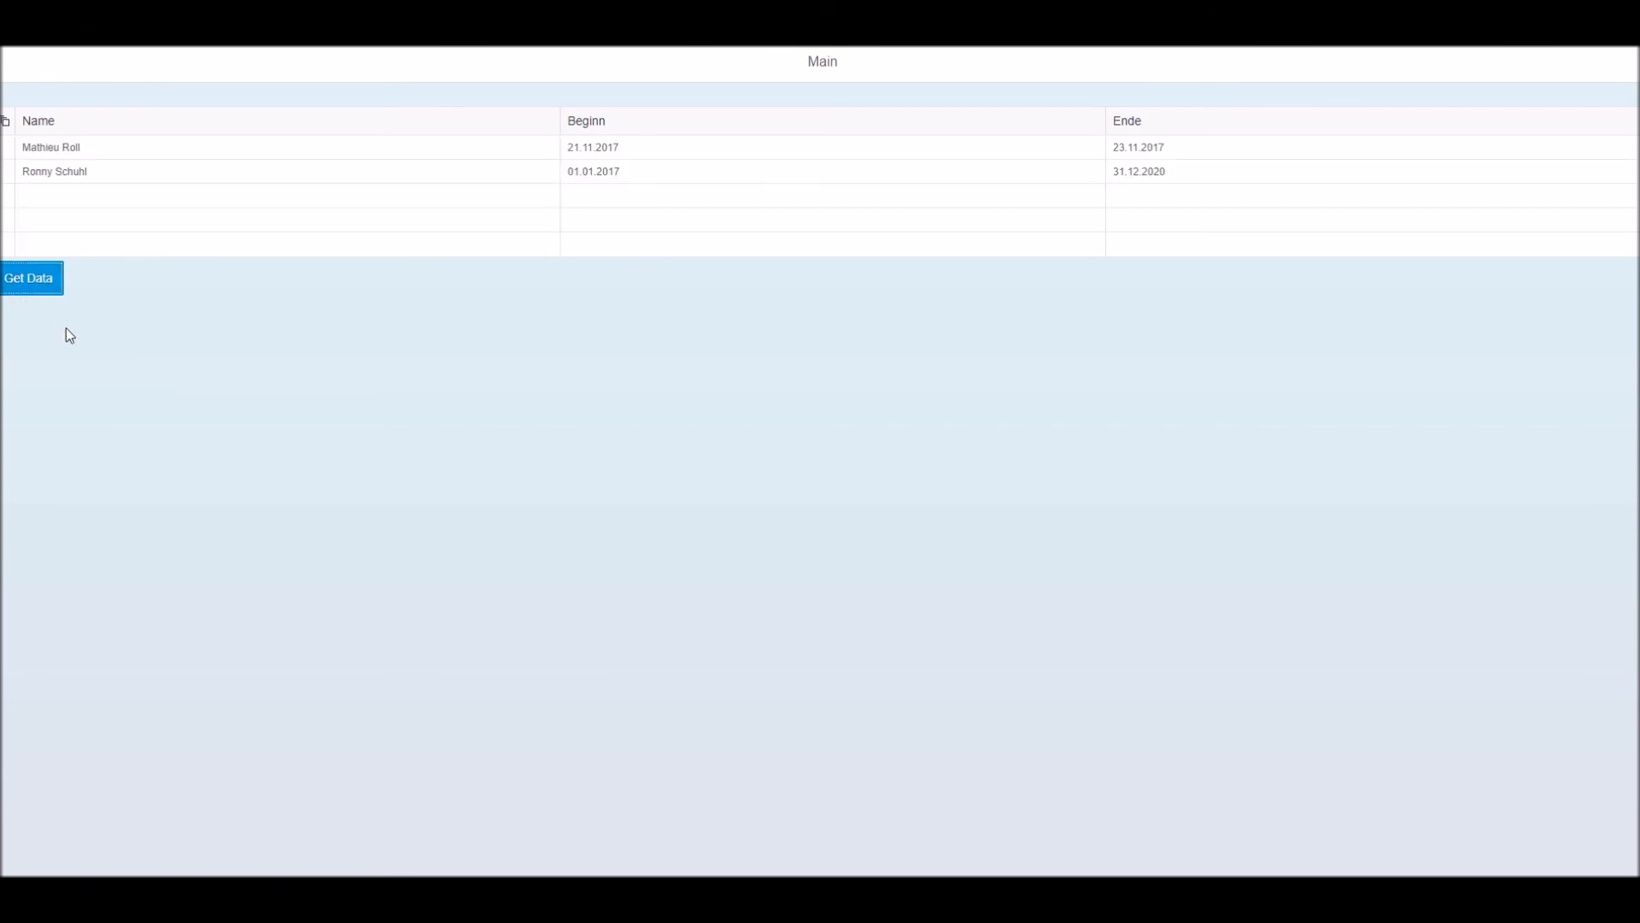